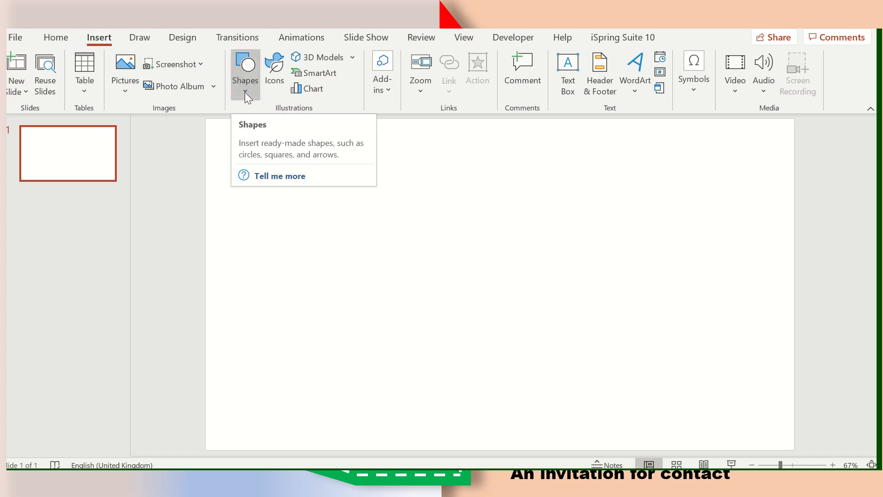
Launch Notepad from a Start menu search for 'note'.
{"action": "key", "text": "super"}
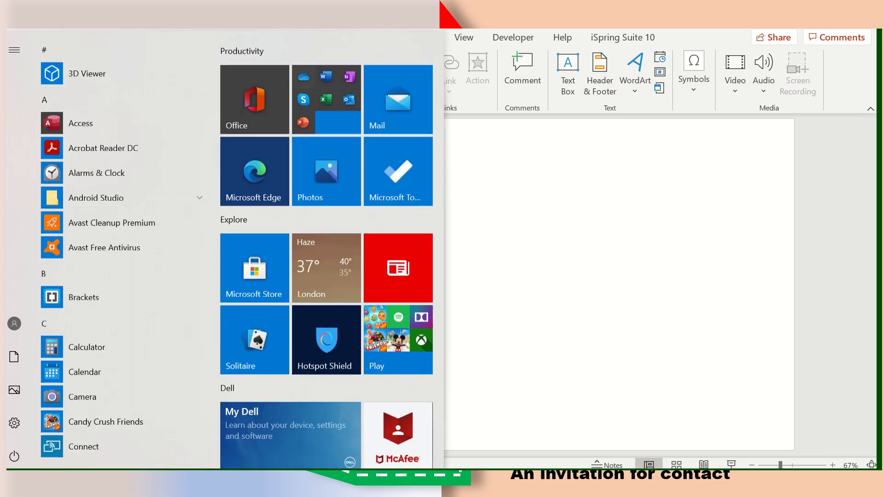
{"action": "key", "text": "Escape"}
{"action": "type", "text": "note"}
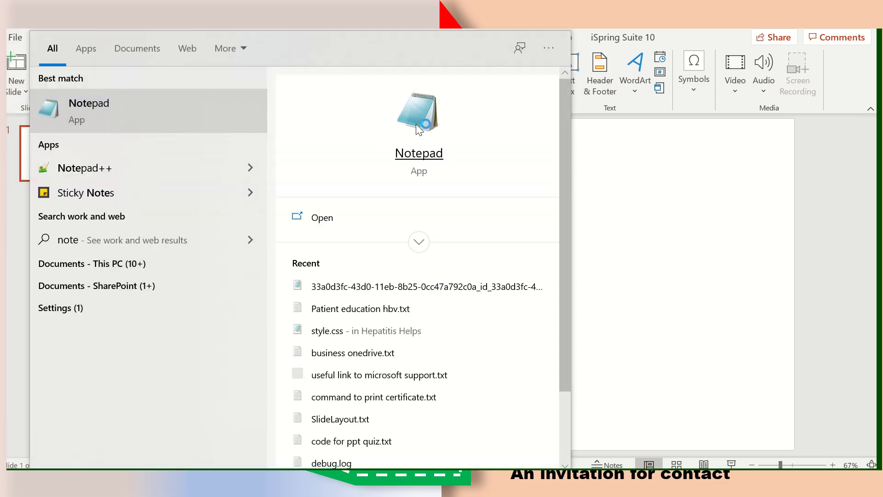
{"action": "left_click", "coordinate": [416, 124]}
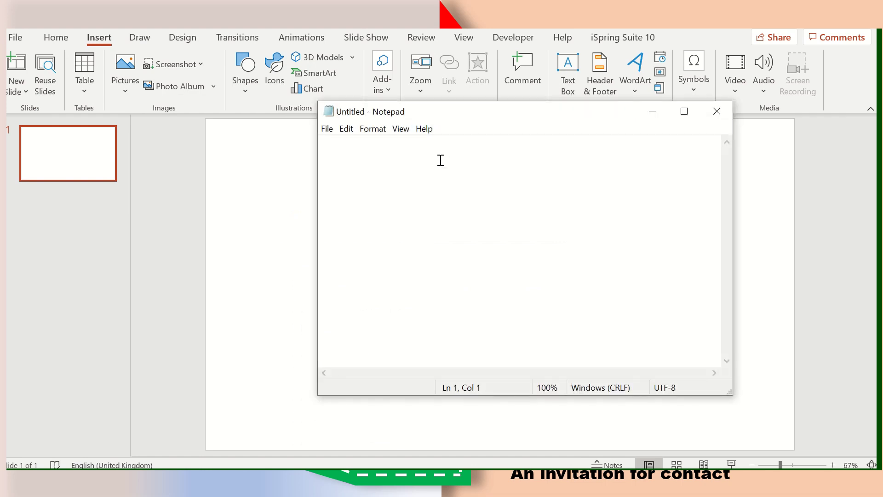
Type 'Hi there' and a line about building customised powerpoint presentation slides to promote your business.
{"action": "type", "text": "Hi "}
{"action": "type", "text": "there"}
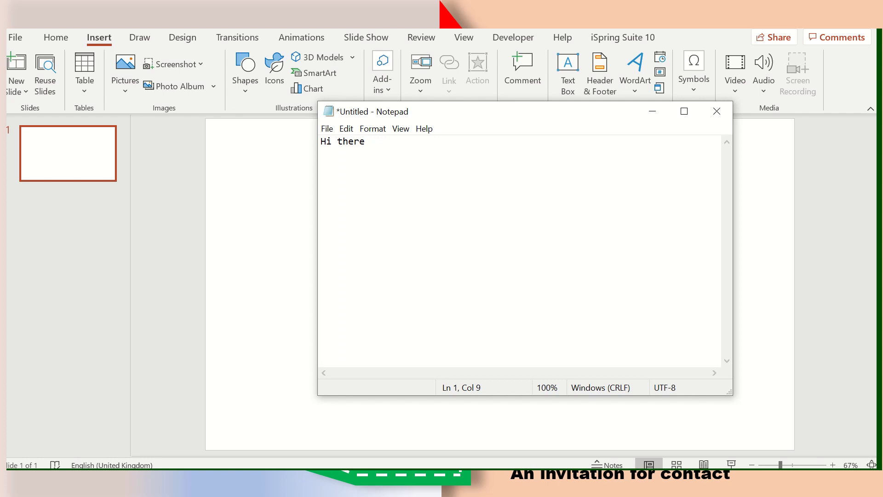
{"action": "key", "text": "Return"}
{"action": "type", "text": "I shall "}
{"action": "type", "text": "guide "}
{"action": "type", "text": "you thr"}
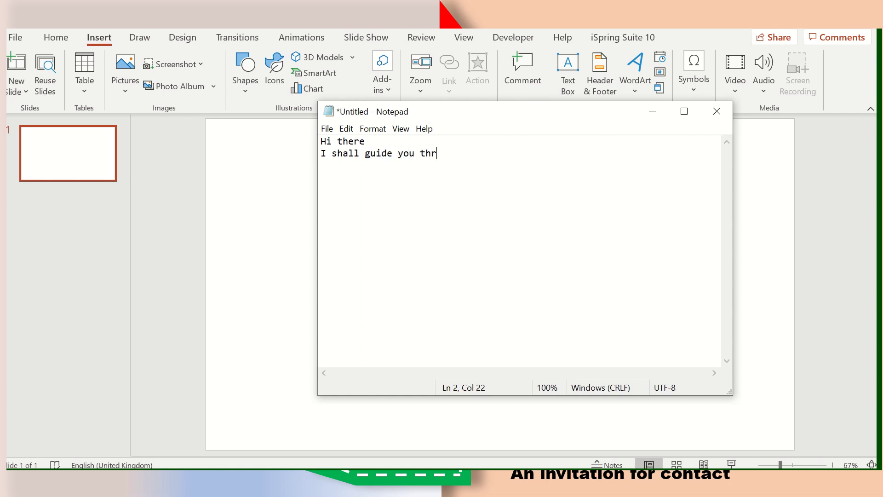
{"action": "type", "text": "ough how"}
{"action": "type", "text": " to build"}
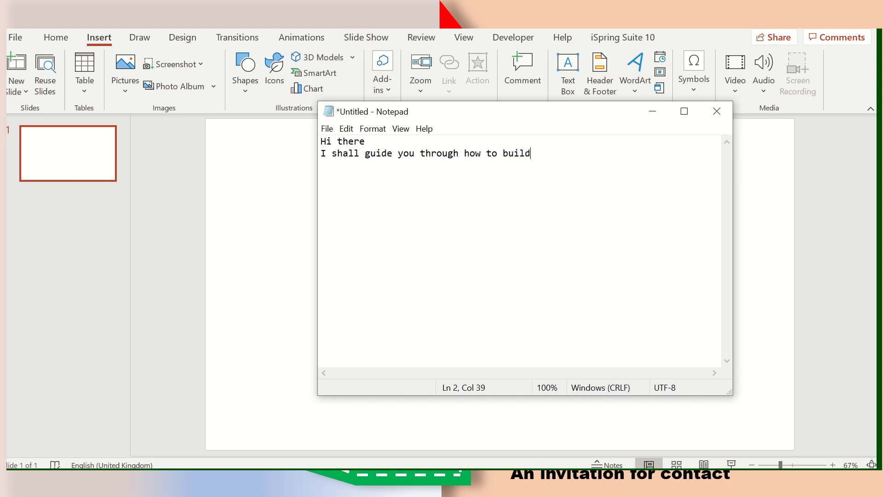
{"action": "type", "text": " a c"}
{"action": "key", "text": "BackSpace"}
{"action": "type", "text": "co"}
{"action": "key", "text": "BackSpace"}
{"action": "type", "text": "ustomi"}
{"action": "type", "text": "sed p"}
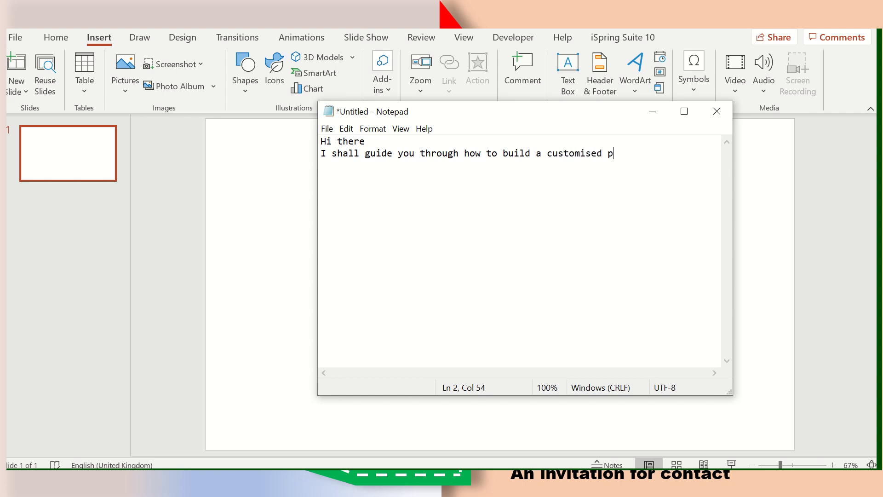
{"action": "type", "text": "opwe"}
{"action": "key", "text": "BackSpace"}
{"action": "key", "text": "BackSpace"}
{"action": "key", "text": "BackSpace"}
{"action": "type", "text": "w"}
{"action": "type", "text": "erpoint"}
{"action": "key", "text": "BackSpace"}
{"action": "type", "text": "nt  "}
{"action": "type", "text": "presen"}
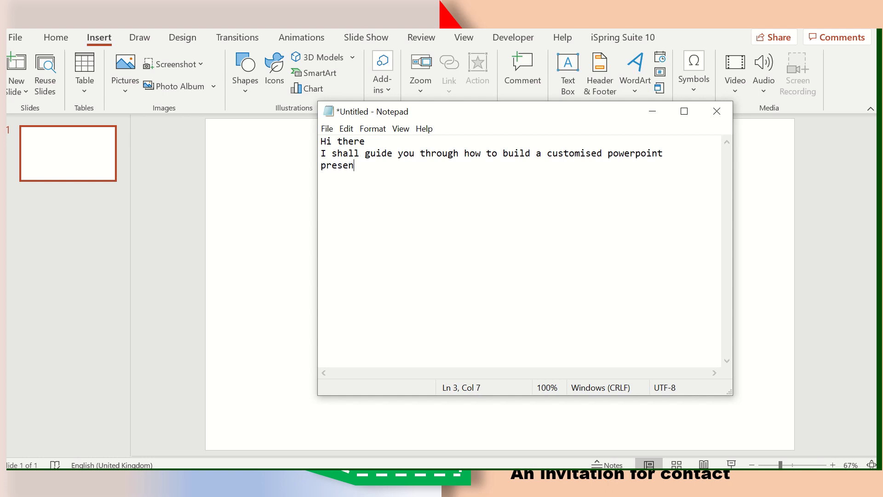
{"action": "type", "text": "tation sl"}
{"action": "type", "text": "ides "}
{"action": "type", "text": "for "}
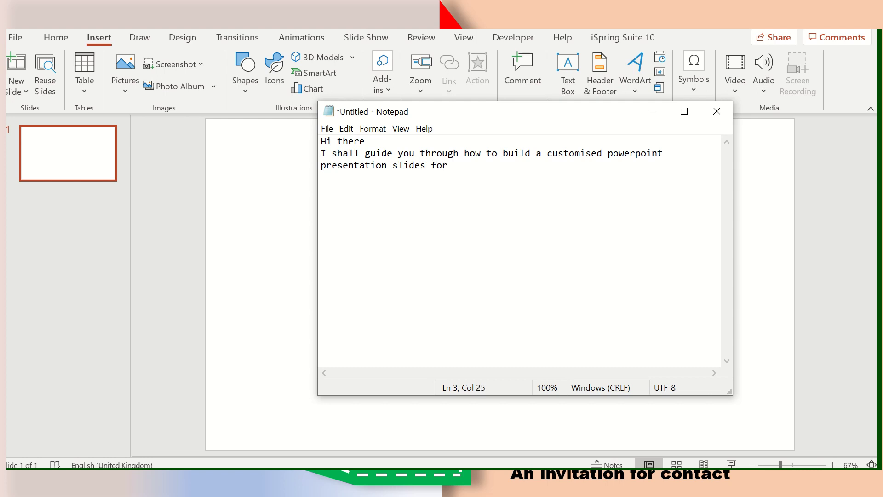
{"action": "type", "text": "promoting "}
{"action": "type", "text": "your busi"}
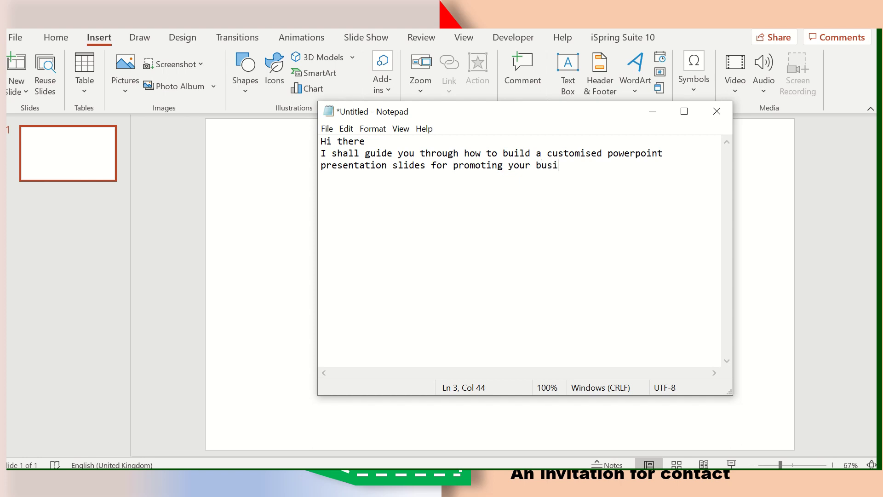
{"action": "type", "text": "ness"}
Add a 'Lets start' line with steps: 1. Open PowerPoint, 2. Insert steps as shown, 3. Follow the steps.
{"action": "key", "text": "Return"}
{"action": "type", "text": "L"}
{"action": "type", "text": "ets"}
{"action": "type", "text": "start"}
{"action": "type", "text": "1."}
{"action": "type", "text": "Open "}
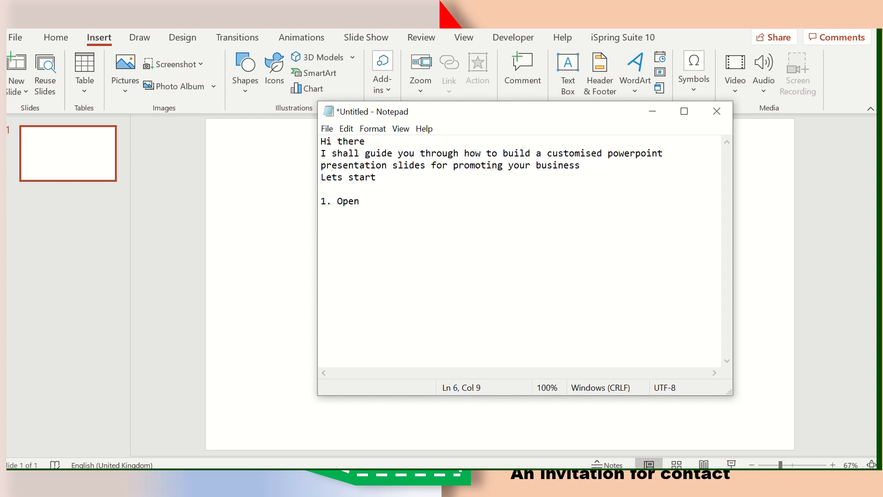
{"action": "type", "text": "Pog"}
{"action": "key", "text": "BackSpace"}
{"action": "type", "text": "wer"}
{"action": "type", "text": "Poin"}
{"action": "type", "text": "t as "}
{"action": "type", "text": "disp"}
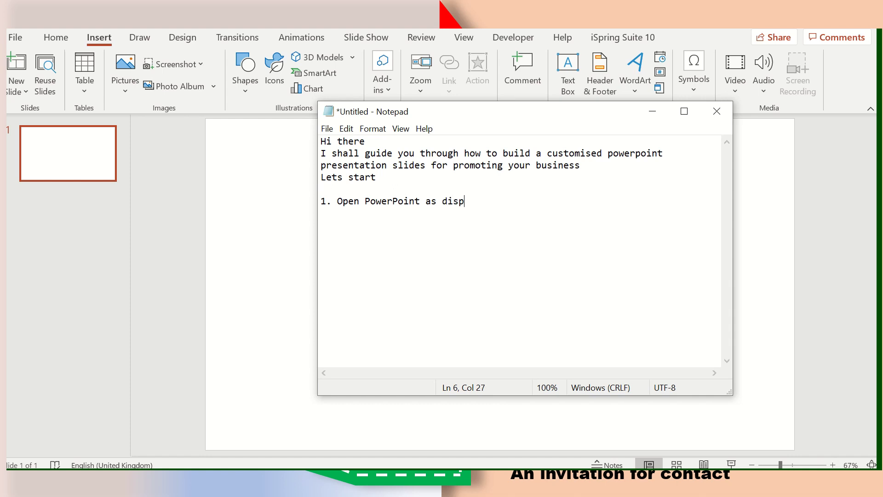
{"action": "type", "text": "layed "}
{"action": "type", "text": "2. I"}
{"action": "type", "text": "ns"}
{"action": "type", "text": "ert "}
{"action": "type", "text": "st"}
{"action": "type", "text": "ep"}
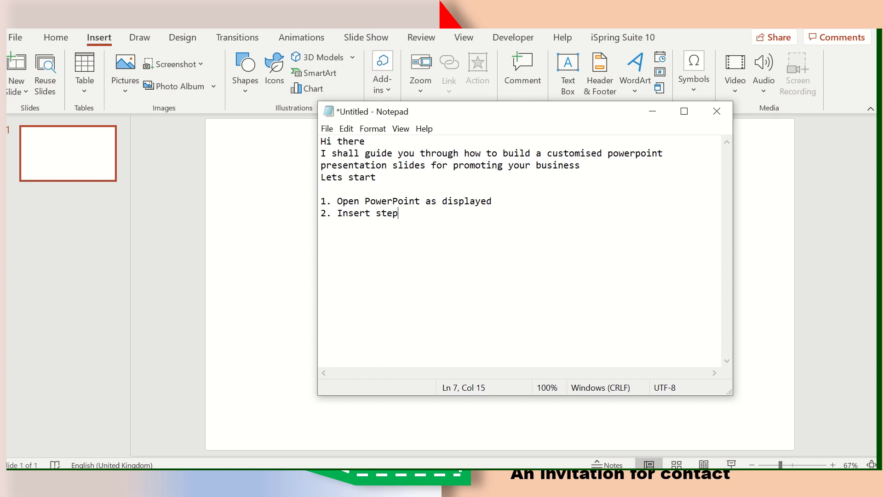
{"action": "type", "text": "s as "}
{"action": "type", "text": "you shall s"}
{"action": "type", "text": "ee on the s"}
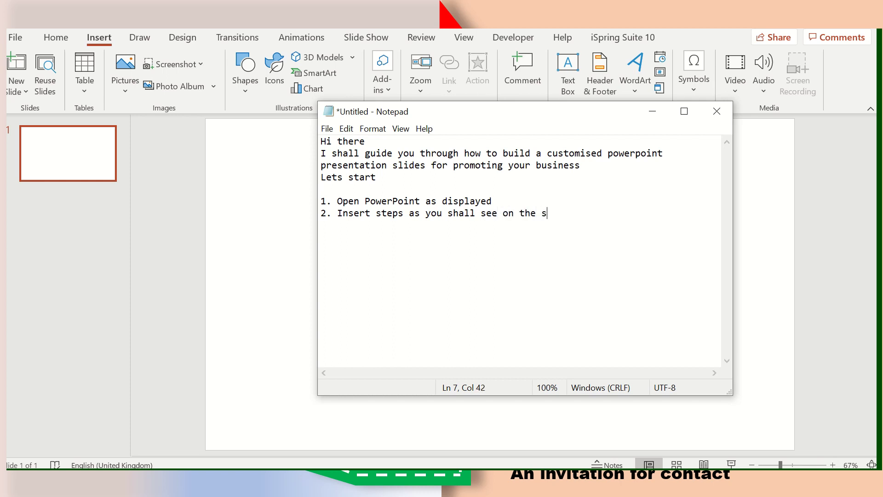
{"action": "type", "text": "creen "}
{"action": "type", "text": "3. "}
{"action": "type", "text": "Foll"}
{"action": "type", "text": "ow the s"}
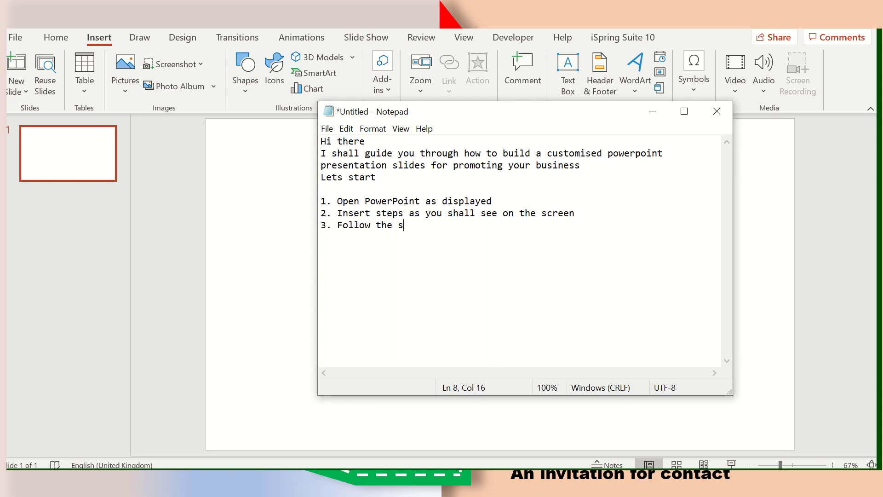
{"action": "type", "text": "teps a"}
{"action": "type", "text": "nd or corre"}
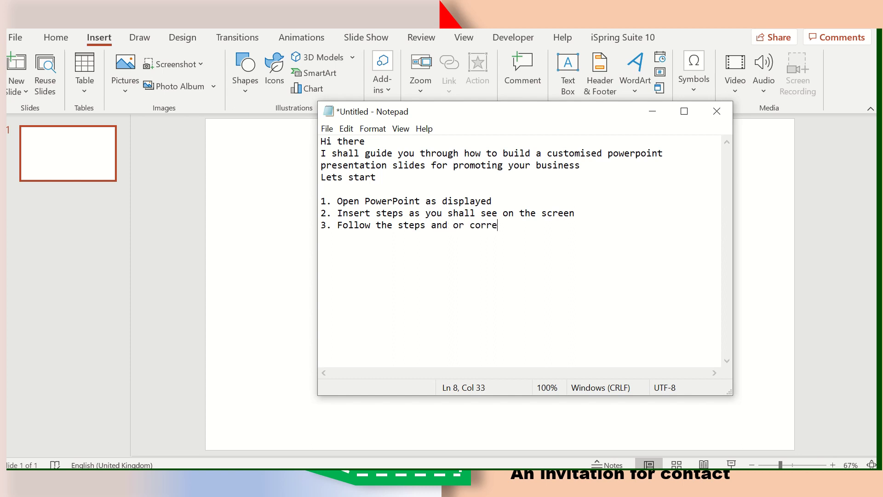
{"action": "type", "text": "ctions"}
Minimize Notepad and draw a 19.05 × 33.87 cm rectangle covering the whole slide.
{"action": "left_click", "coordinate": [659, 115]}
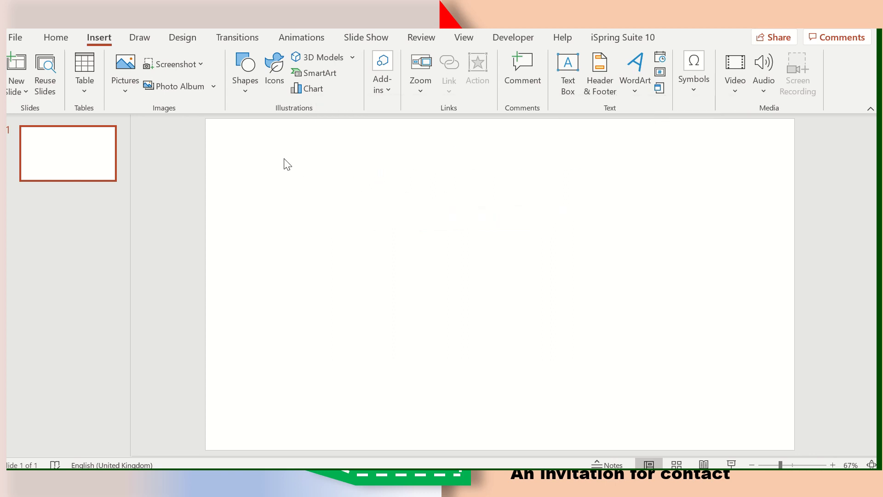
{"action": "left_click", "coordinate": [244, 93]}
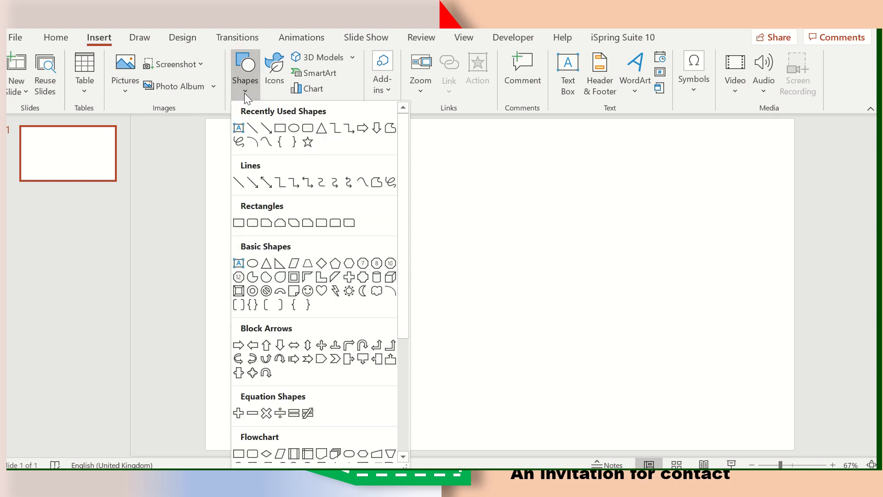
{"action": "left_click", "coordinate": [278, 128]}
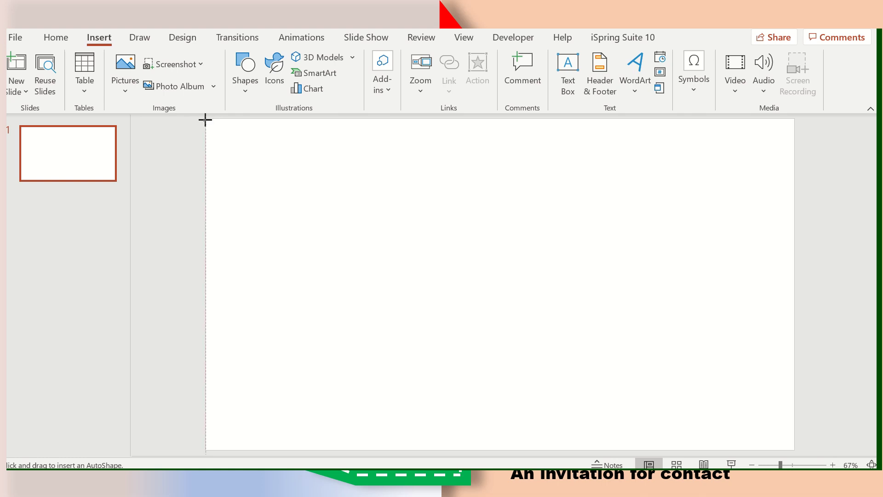
{"action": "mouse_move", "coordinate": [205, 119]}
{"action": "left_mouse_down"}
{"action": "mouse_move", "coordinate": [616, 250]}
{"action": "mouse_move", "coordinate": [795, 450]}
{"action": "left_mouse_up"}
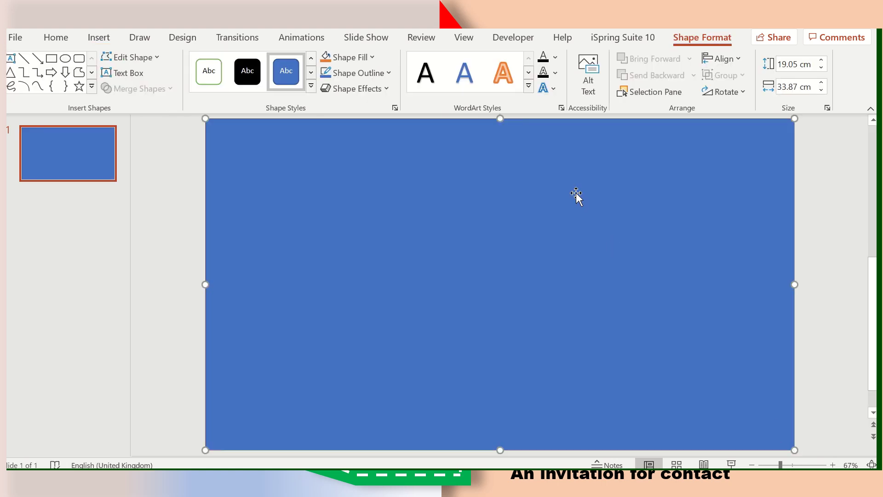
Give the full-slide rectangle a light peach fill with no outline.
{"action": "left_click", "coordinate": [388, 74]}
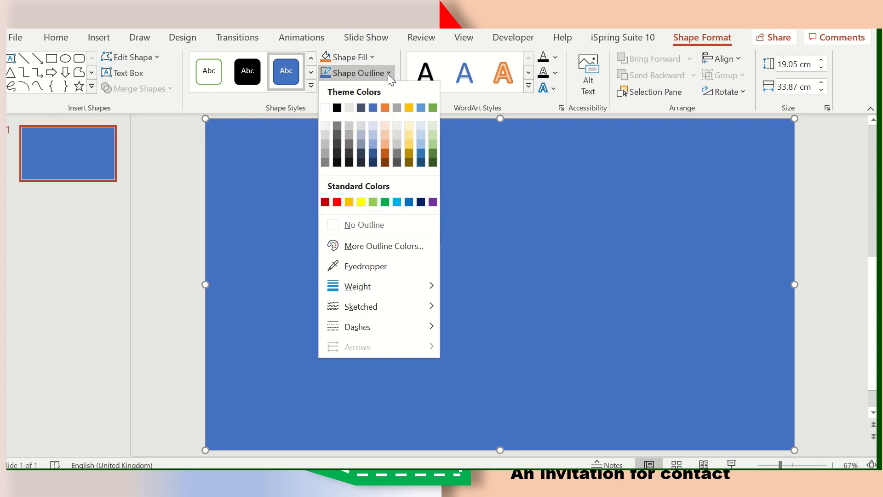
{"action": "left_click", "coordinate": [349, 225]}
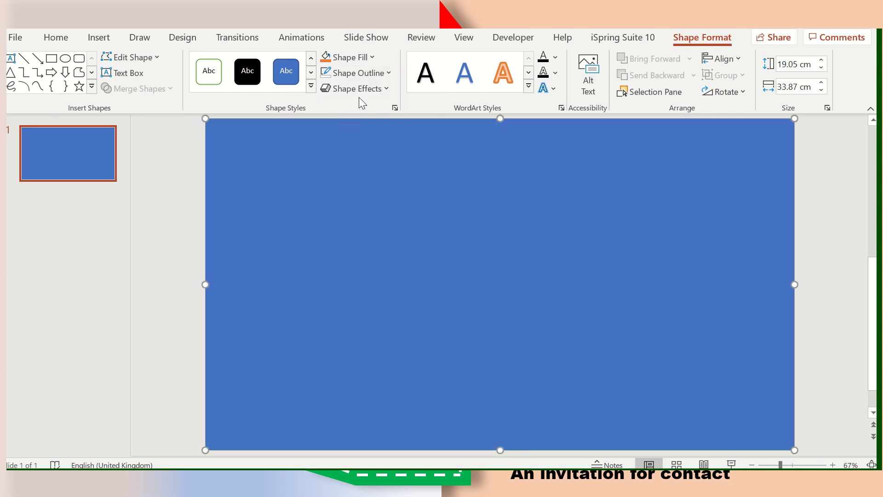
{"action": "left_click", "coordinate": [372, 58]}
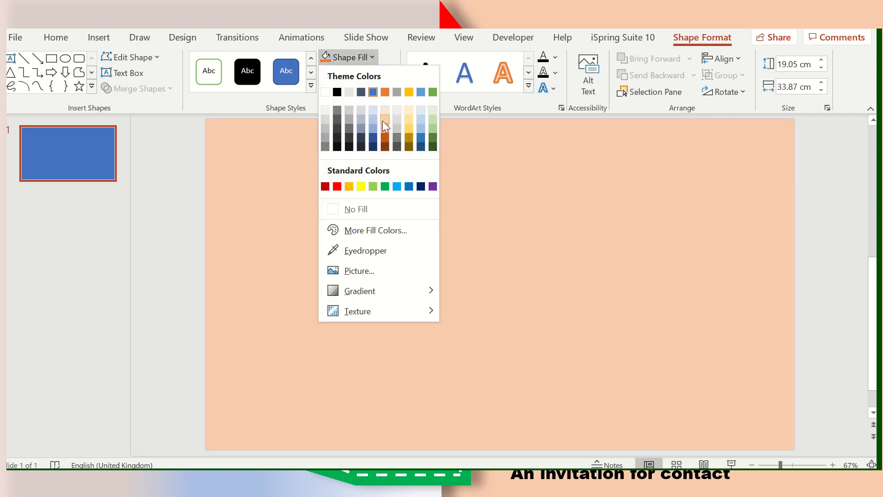
{"action": "left_click", "coordinate": [385, 121]}
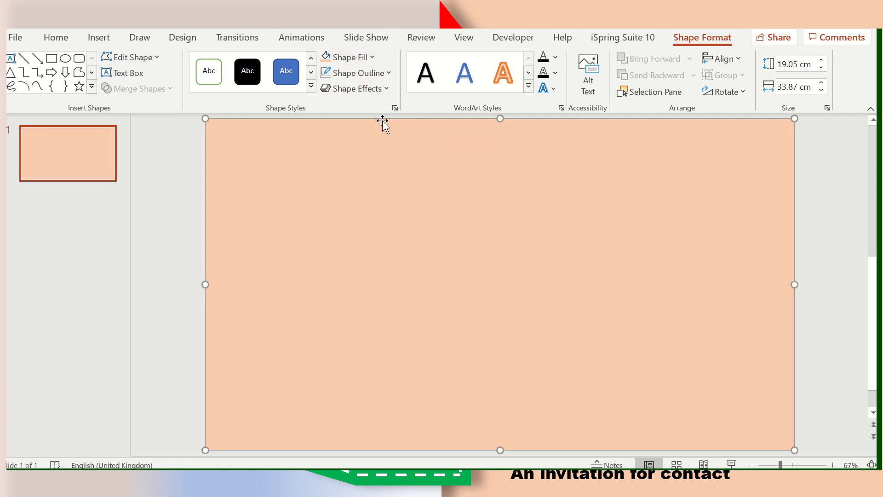
{"action": "left_click", "coordinate": [51, 58]}
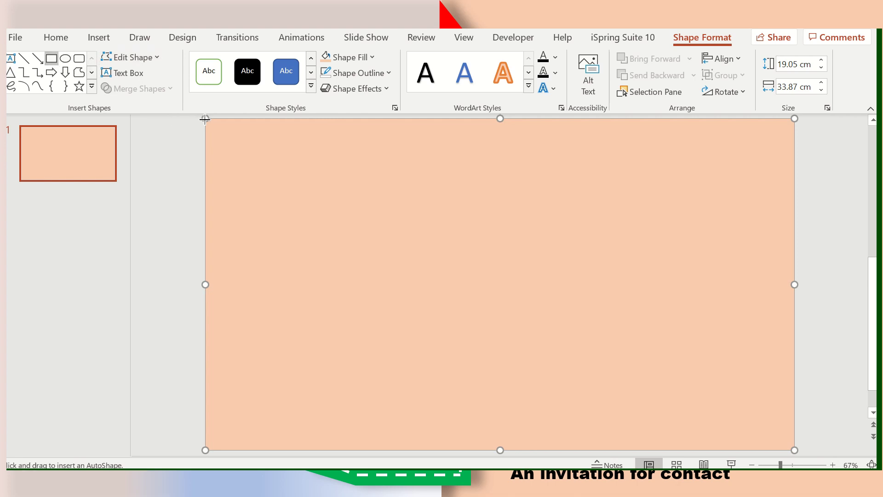
Draw a left-half rectangle with no outline and a pale Gold, Accent 4, Lighter 80% fill.
{"action": "mouse_move", "coordinate": [204, 119]}
{"action": "left_mouse_down"}
{"action": "mouse_move", "coordinate": [507, 272]}
{"action": "mouse_move", "coordinate": [499, 446]}
{"action": "left_mouse_up"}
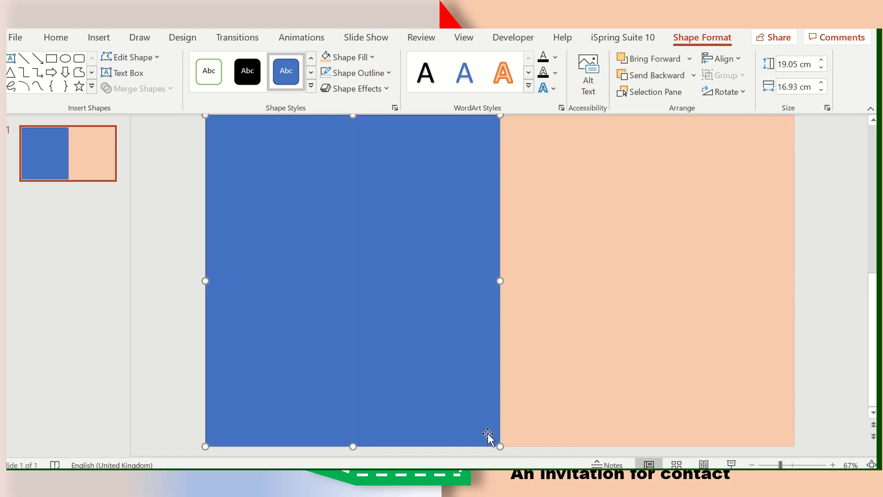
{"action": "left_click", "coordinate": [388, 73]}
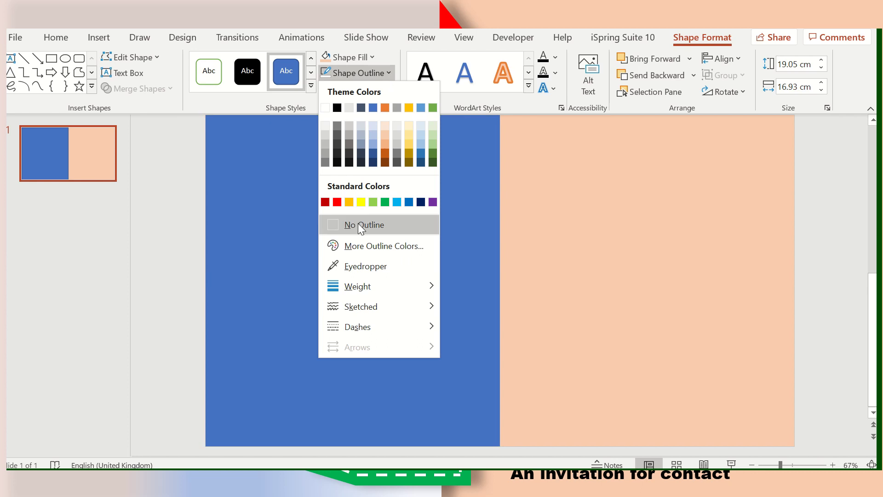
{"action": "left_click", "coordinate": [360, 225]}
{"action": "left_click", "coordinate": [370, 63]}
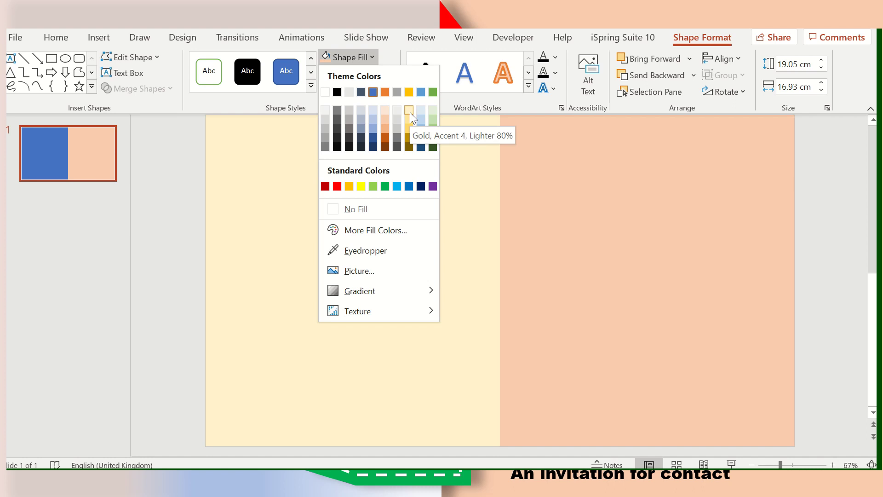
{"action": "left_click", "coordinate": [410, 112]}
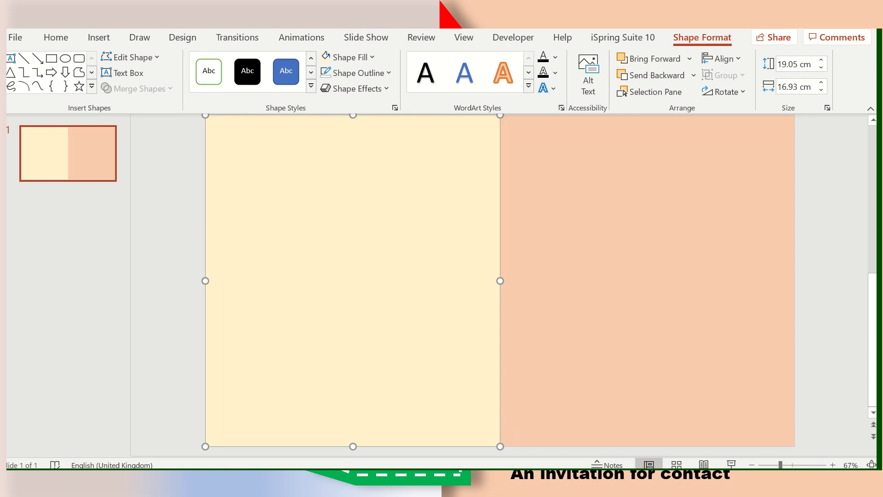
{"action": "left_click", "coordinate": [562, 493]}
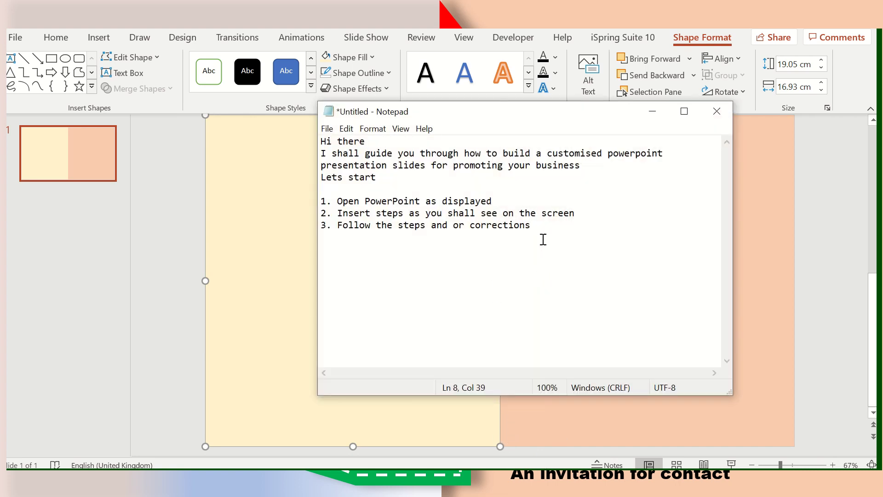
Add the note 'There is no particular preference to colour; just choose what you prefer', then minimize Notepad.
{"action": "key", "text": "Return"}
{"action": "key", "text": "Return"}
{"action": "type", "text": "There is n"}
{"action": "type", "text": "o partic"}
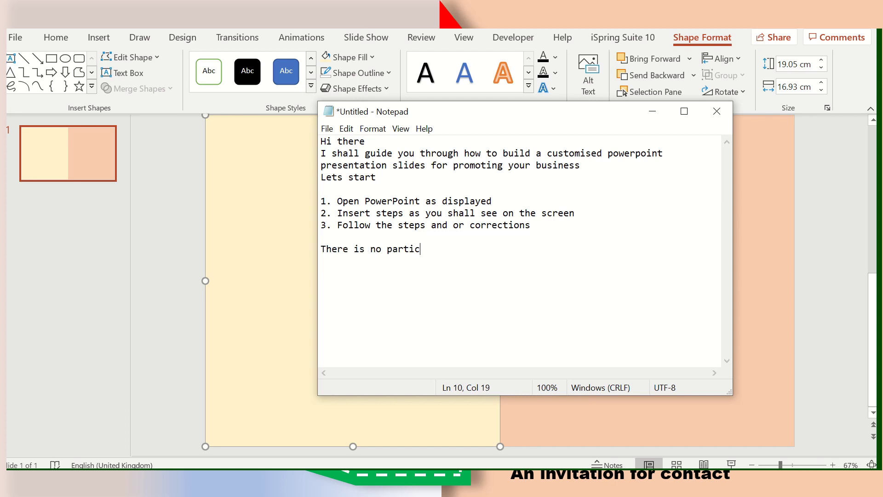
{"action": "type", "text": "ular p"}
{"action": "type", "text": "referen"}
{"action": "type", "text": "ce "}
{"action": "type", "text": "to color"}
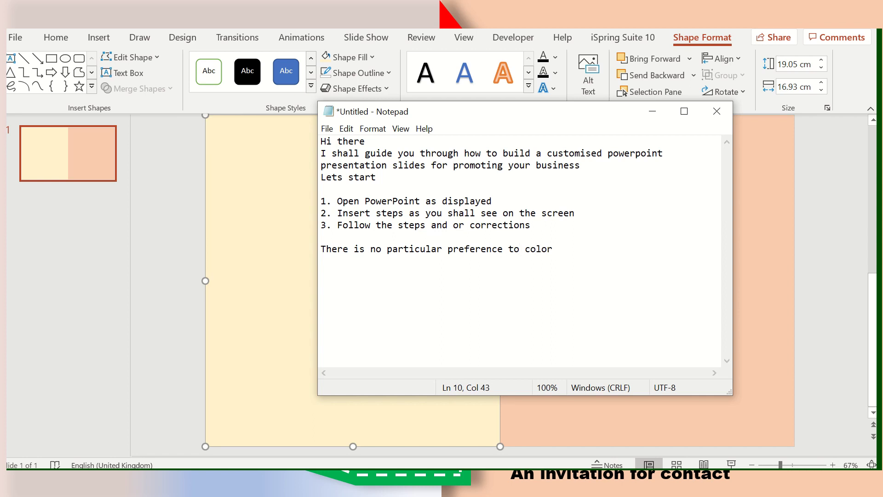
{"action": "key", "text": "BackSpace"}
{"action": "type", "text": "ur; "}
{"action": "type", "text": "j"}
{"action": "type", "text": "ust ch"}
{"action": "type", "text": "o"}
{"action": "type", "text": "ose wh"}
{"action": "type", "text": "at you p"}
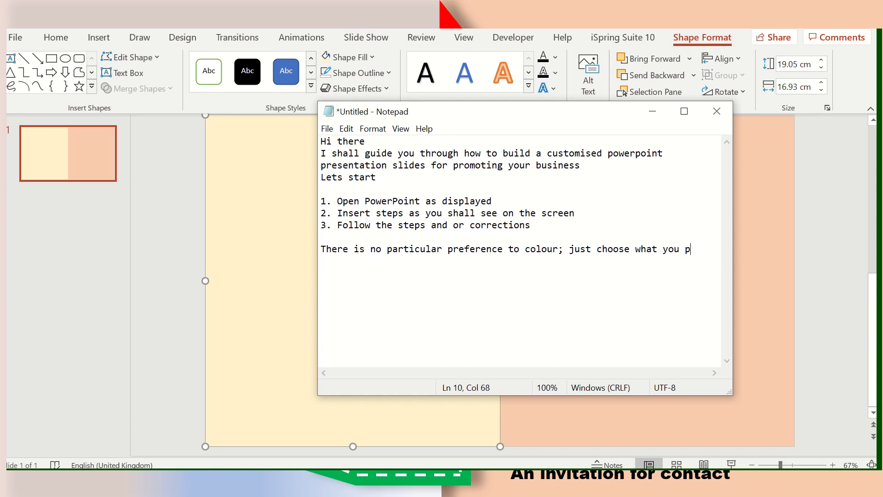
{"action": "type", "text": "refer"}
{"action": "left_click", "coordinate": [652, 111]}
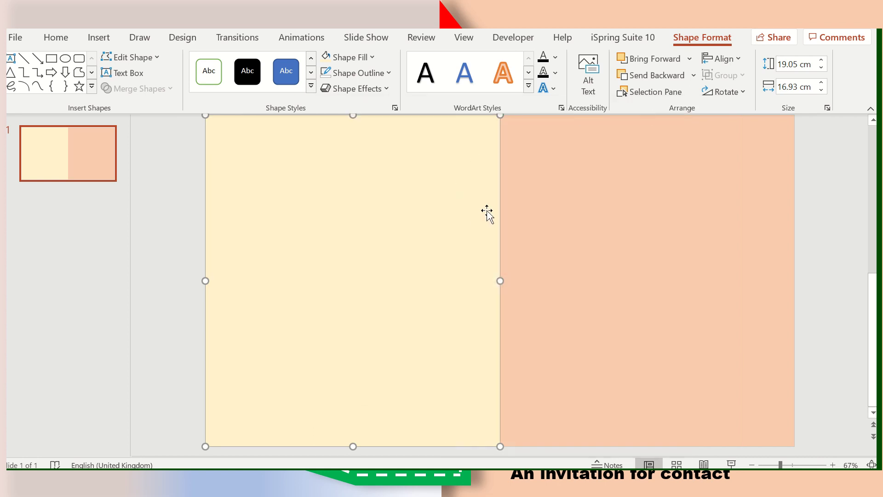
{"action": "left_click", "coordinate": [375, 60]}
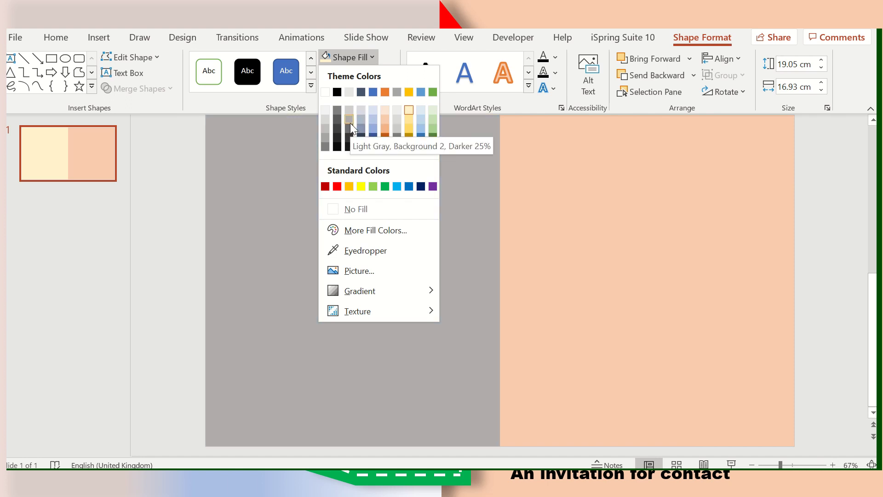
Fill the left panel light grey and open its Format Shape fill settings.
{"action": "left_click", "coordinate": [350, 121]}
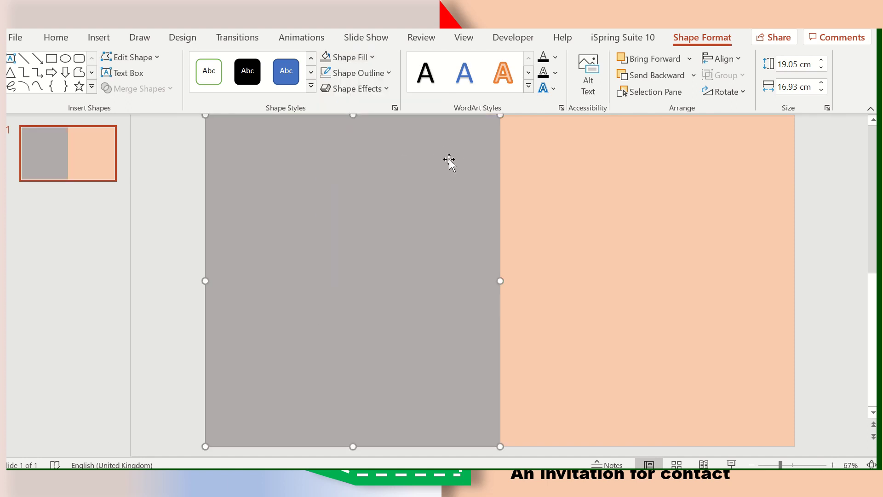
{"action": "left_click", "coordinate": [301, 38]}
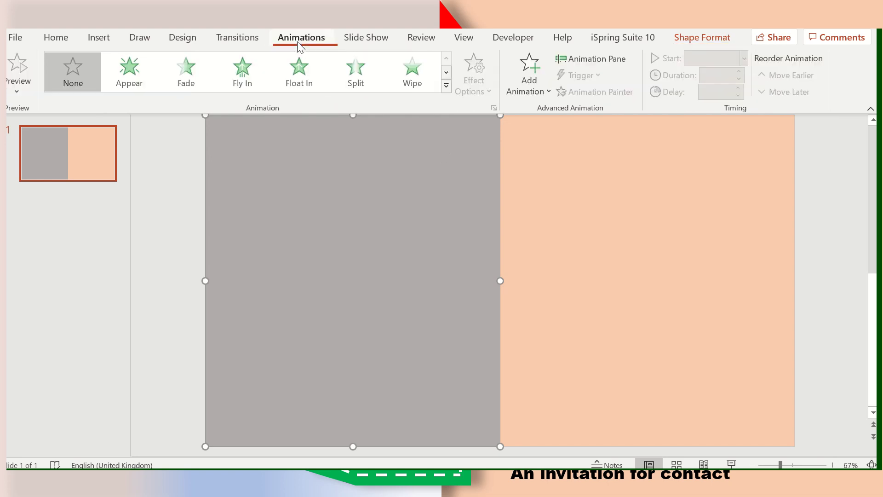
{"action": "left_click", "coordinate": [191, 38]}
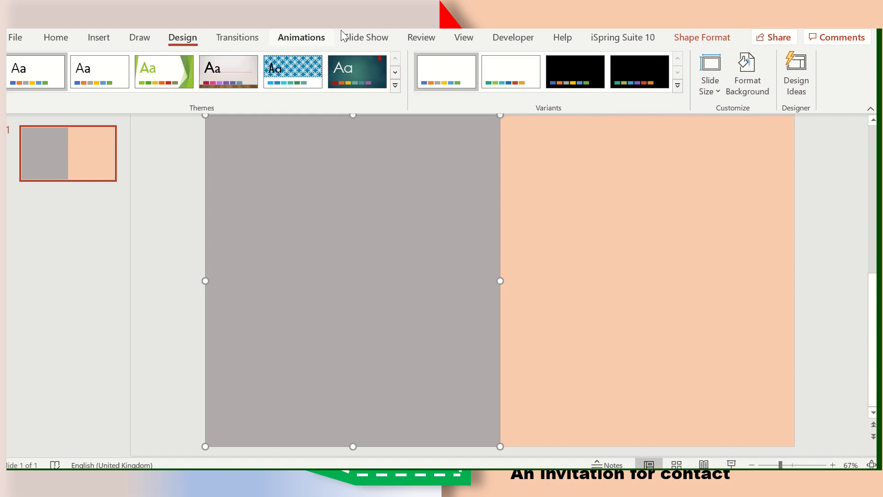
{"action": "left_click", "coordinate": [755, 75]}
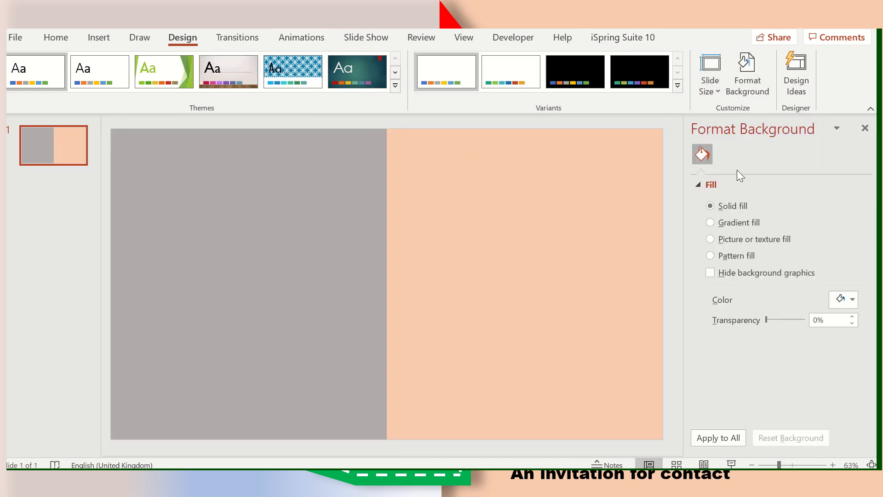
{"action": "left_click", "coordinate": [339, 195]}
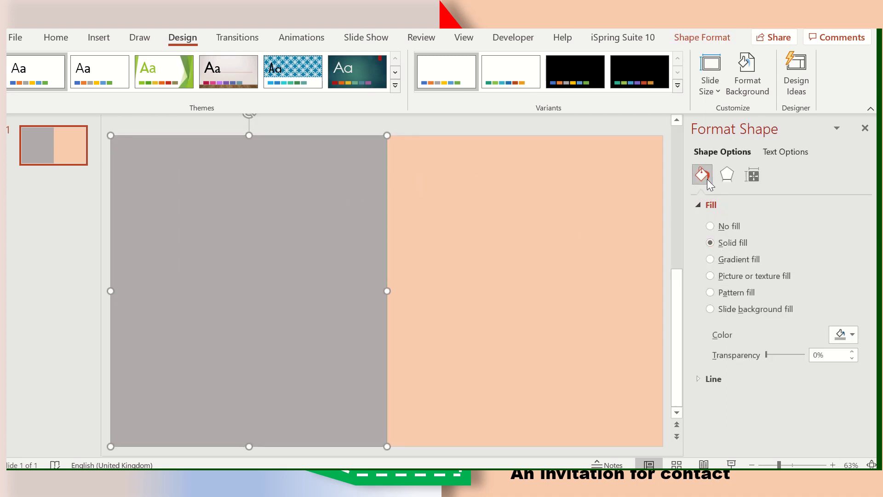
Switch the left panel to a Rectangular gradient fill, repositioning its gradient stops.
{"action": "left_click", "coordinate": [709, 263]}
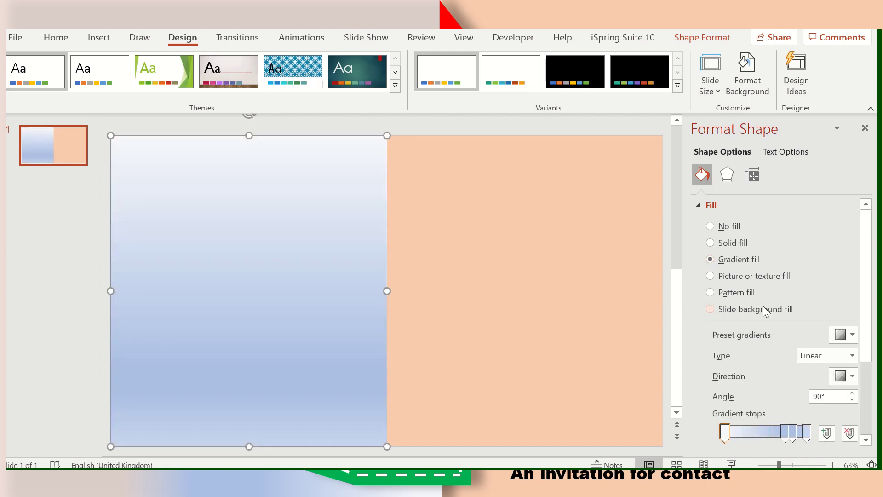
{"action": "left_click", "coordinate": [783, 435]}
{"action": "left_click_drag", "start_coordinate": [783, 438], "coordinate": [772, 441]}
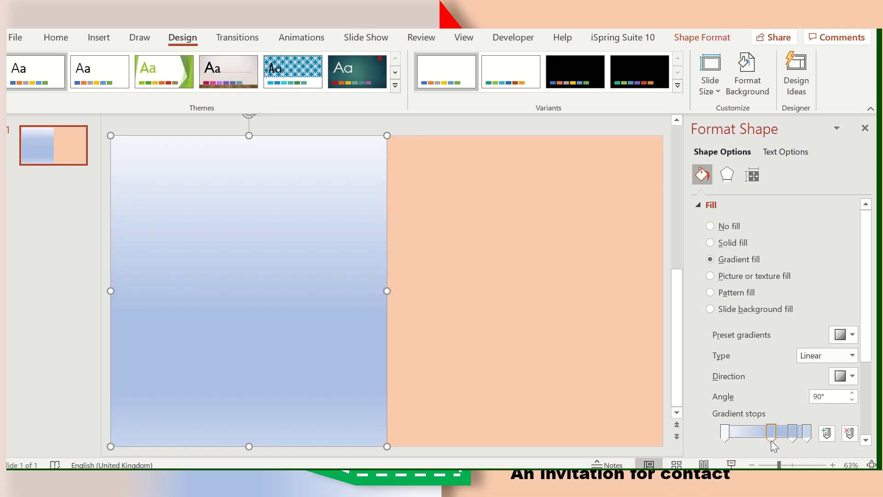
{"action": "mouse_move", "coordinate": [726, 435]}
{"action": "left_mouse_down"}
{"action": "mouse_move", "coordinate": [758, 438]}
{"action": "mouse_move", "coordinate": [730, 438]}
{"action": "left_mouse_up"}
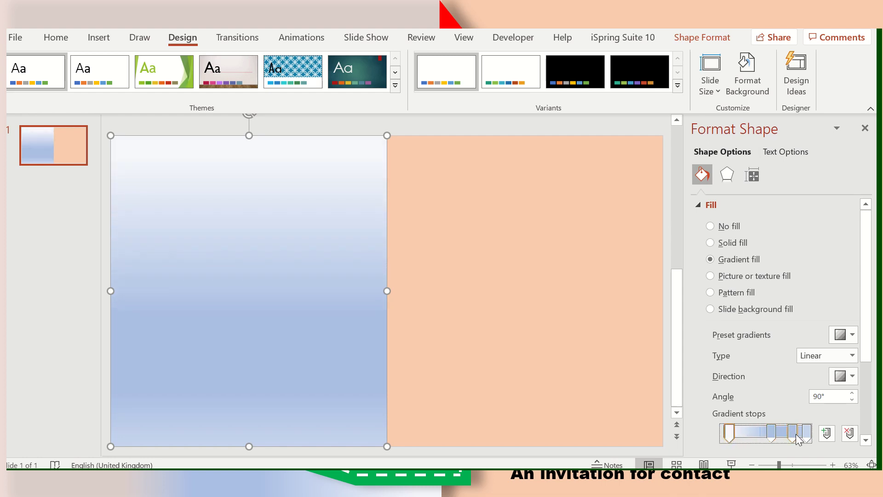
{"action": "mouse_move", "coordinate": [796, 437]}
{"action": "left_mouse_down"}
{"action": "mouse_move", "coordinate": [759, 438]}
{"action": "mouse_move", "coordinate": [785, 438]}
{"action": "left_mouse_up"}
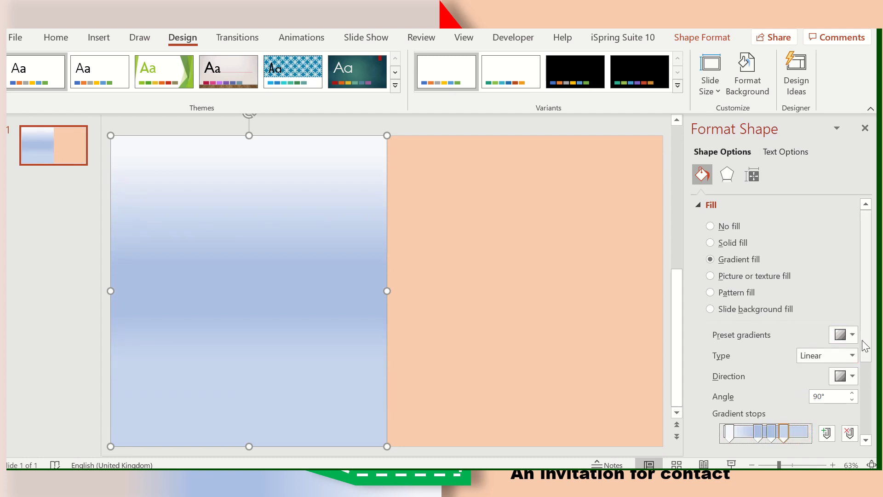
{"action": "left_click_drag", "start_coordinate": [865, 346], "coordinate": [868, 353]}
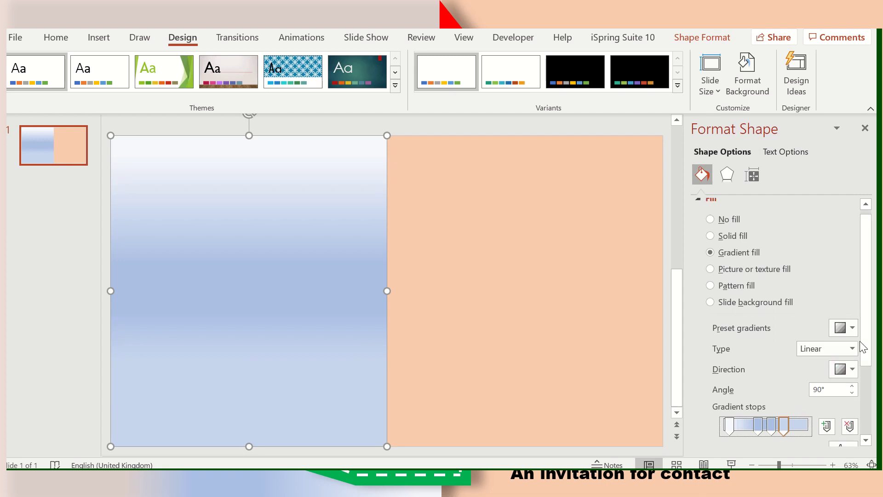
{"action": "left_click", "coordinate": [854, 349]}
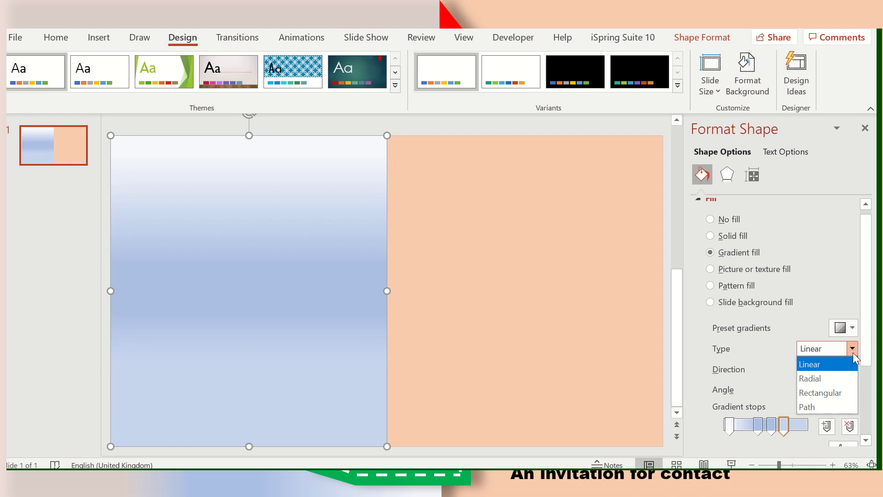
{"action": "left_click", "coordinate": [830, 393]}
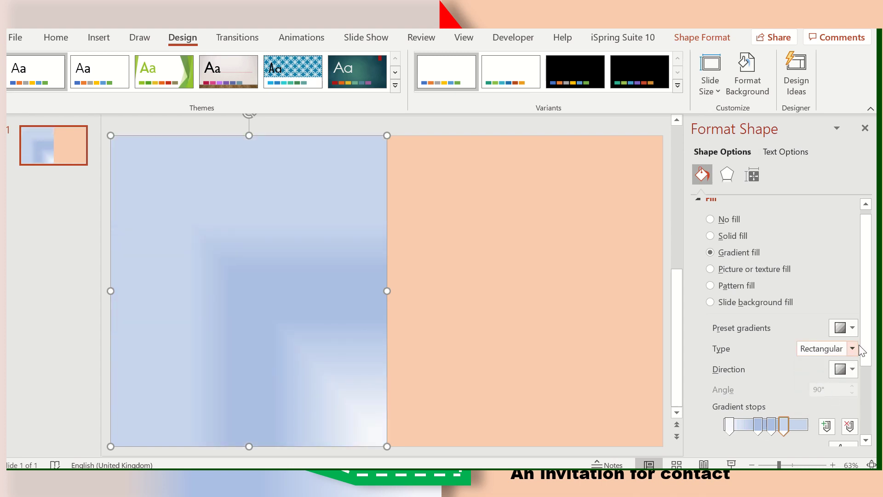
Set the selected gradient stop to 44% transparency and 87% brightness.
{"action": "left_click_drag", "start_coordinate": [869, 352], "coordinate": [872, 415]}
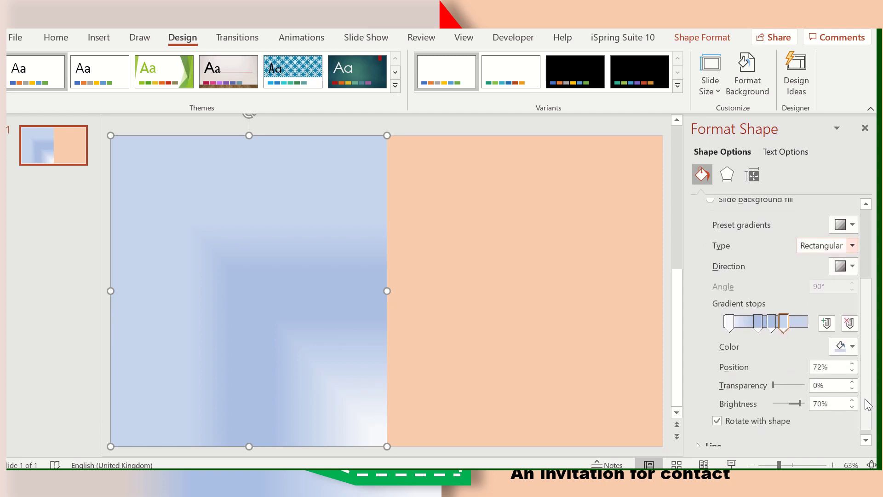
{"action": "left_click", "coordinate": [852, 383]}
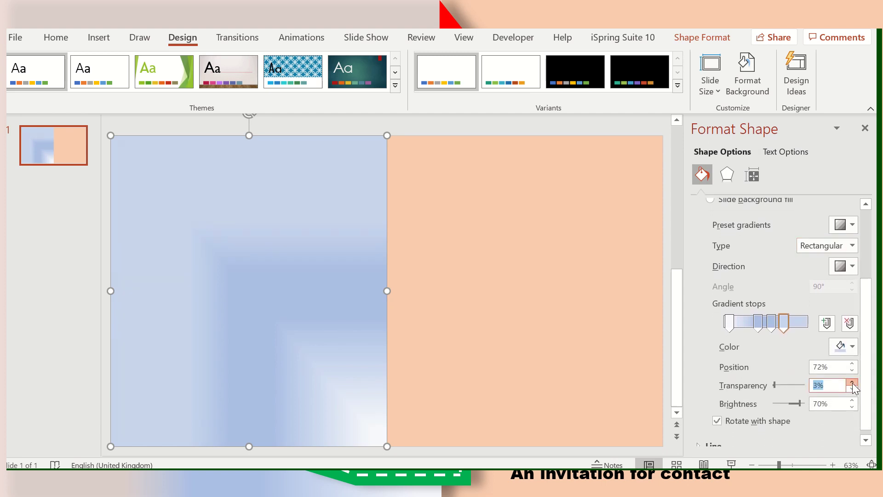
{"action": "left_click", "coordinate": [853, 382]}
{"action": "left_click", "coordinate": [854, 401]}
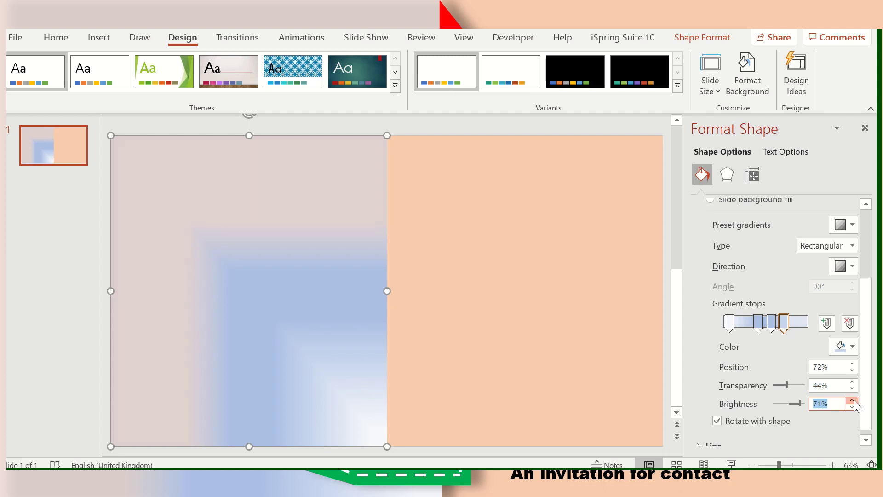
{"action": "left_click", "coordinate": [854, 400]}
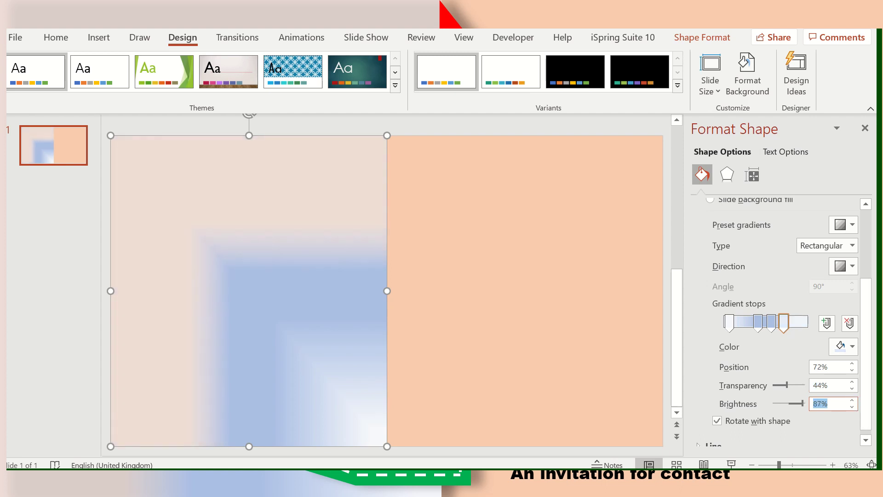
{"action": "scroll", "coordinate": [870, 384], "scroll_direction": "down", "scroll_amount": 1}
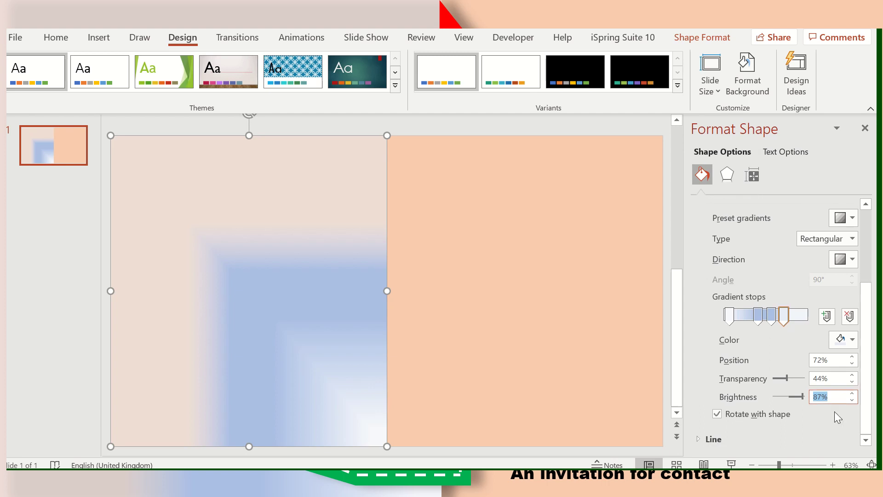
{"action": "left_click", "coordinate": [726, 180]}
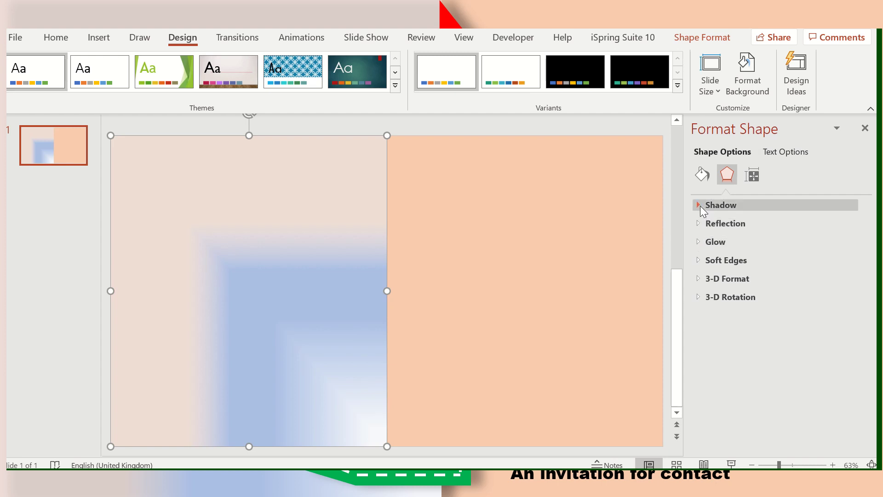
Give the left panel a soft shadow: 29% transparency, 4 pt blur, 90° angle, 4 pt distance.
{"action": "left_click", "coordinate": [700, 206]}
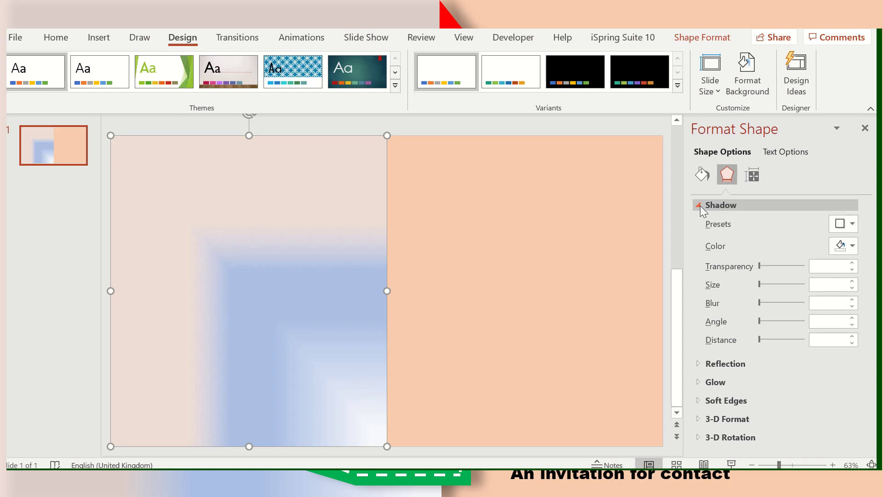
{"action": "left_click_drag", "start_coordinate": [761, 266], "coordinate": [773, 266]}
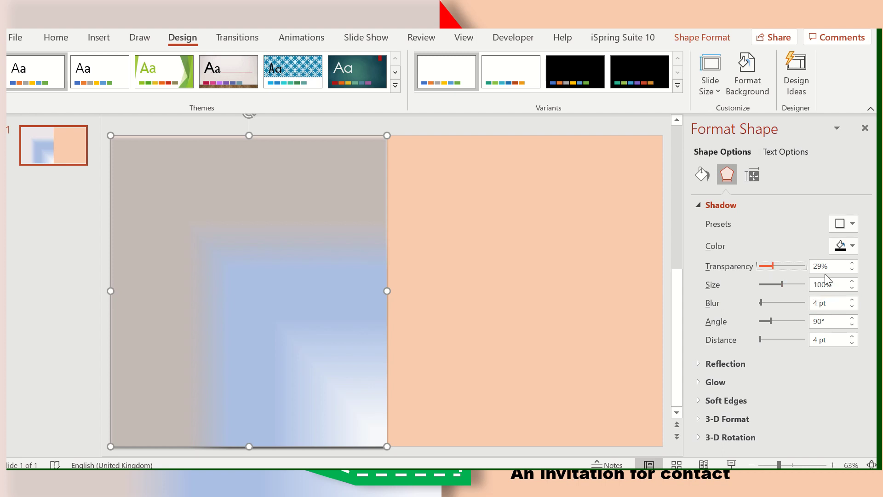
{"action": "left_click", "coordinate": [755, 177]}
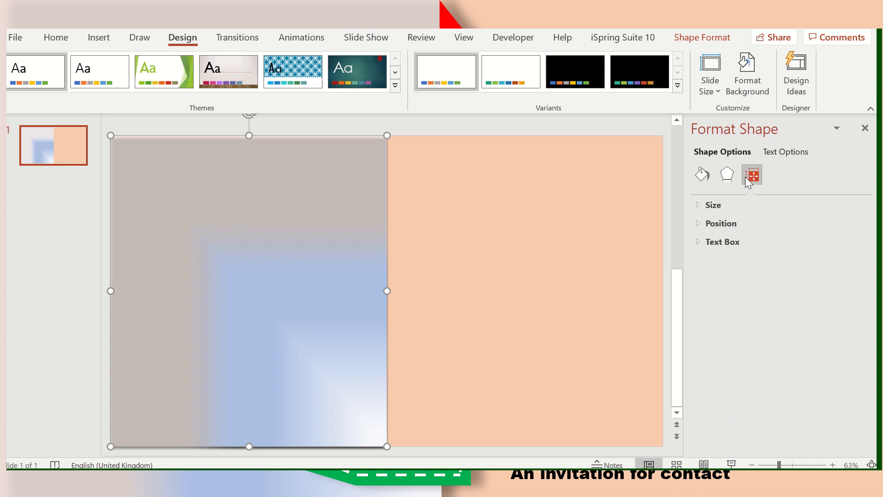
{"action": "left_click", "coordinate": [703, 173]}
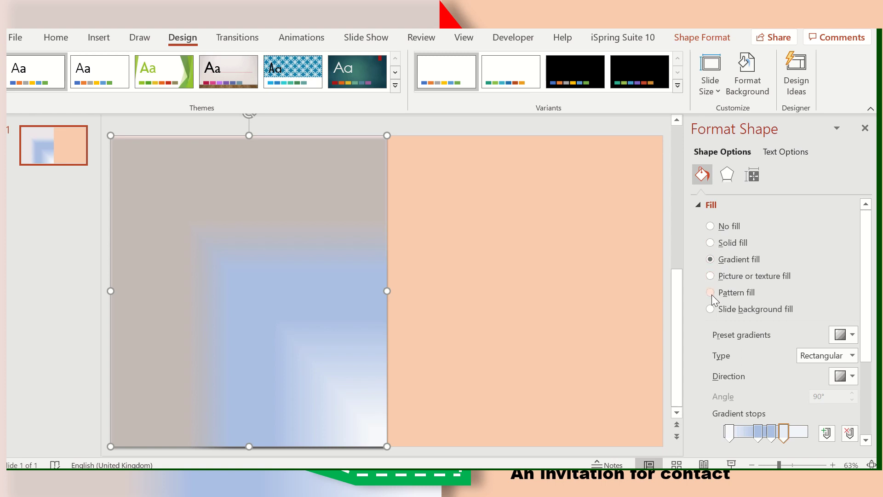
{"action": "left_click", "coordinate": [730, 176]}
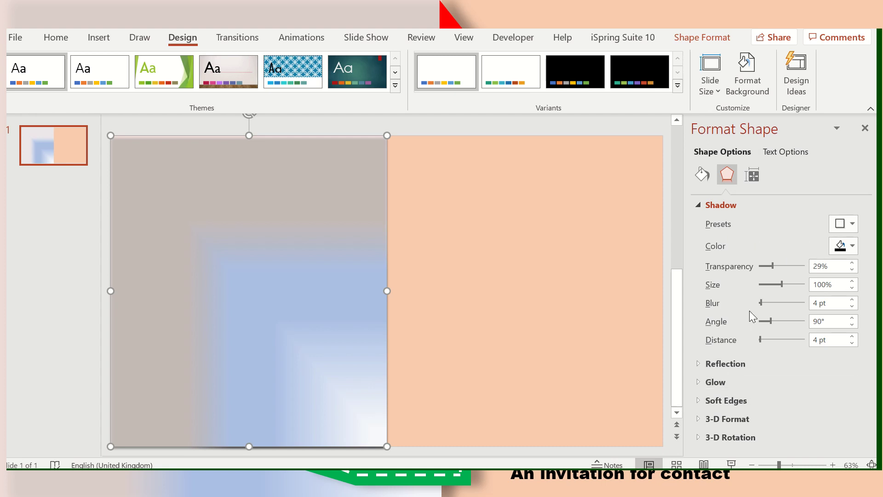
Apply an outer shadow preset to the left panel with 65% transparency and 101% size.
{"action": "left_click", "coordinate": [854, 227]}
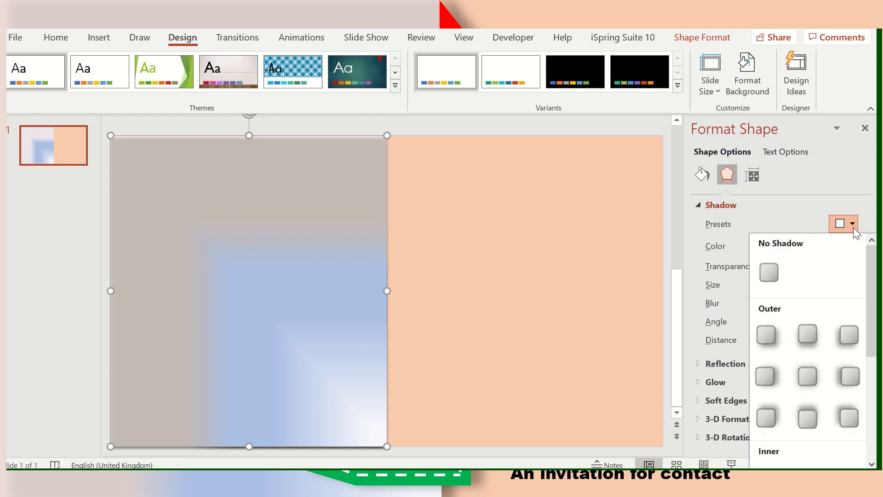
{"action": "left_click", "coordinate": [811, 332]}
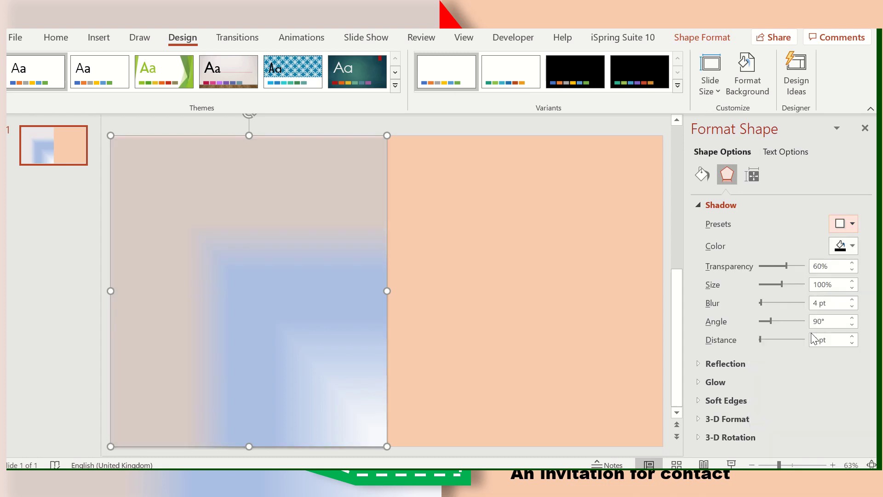
{"action": "left_click", "coordinate": [853, 262]}
{"action": "left_click", "coordinate": [853, 262]}
{"action": "left_click", "coordinate": [852, 262]}
{"action": "left_click", "coordinate": [852, 263]}
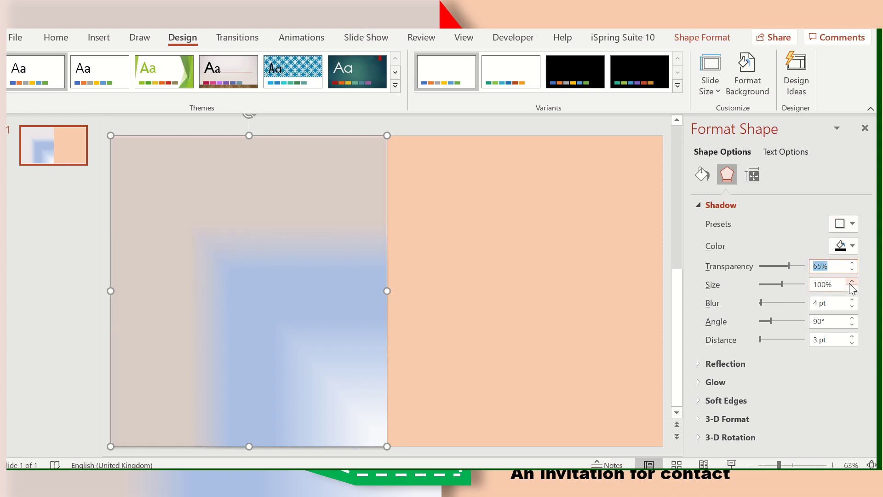
{"action": "left_click", "coordinate": [852, 282]}
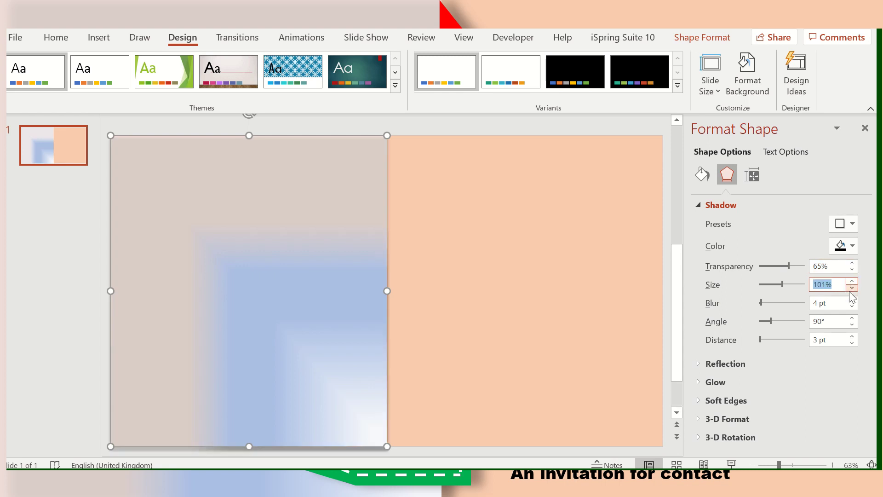
Raise the shadow blur to 12 pt, set the angle to 0°, and increase its distance.
{"action": "left_click", "coordinate": [851, 299]}
{"action": "left_click", "coordinate": [852, 300]}
{"action": "left_click", "coordinate": [852, 300]}
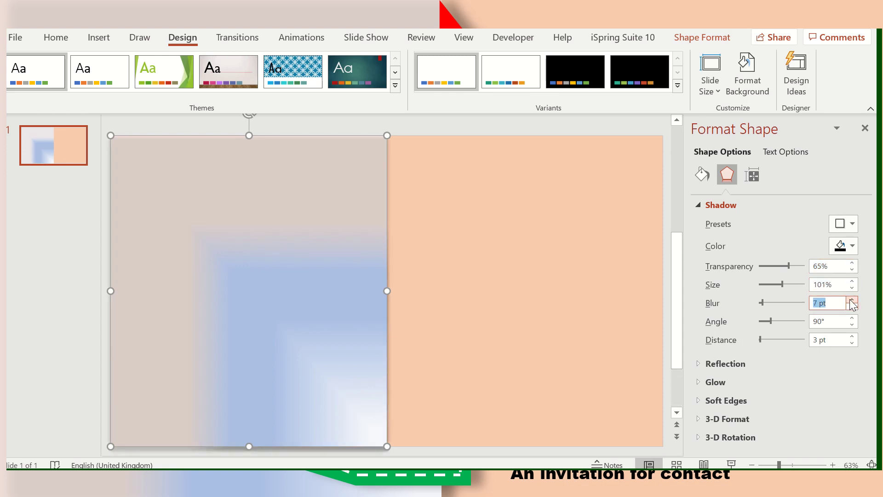
{"action": "left_click", "coordinate": [852, 299]}
{"action": "left_click", "coordinate": [852, 299]}
{"action": "left_click", "coordinate": [851, 300]}
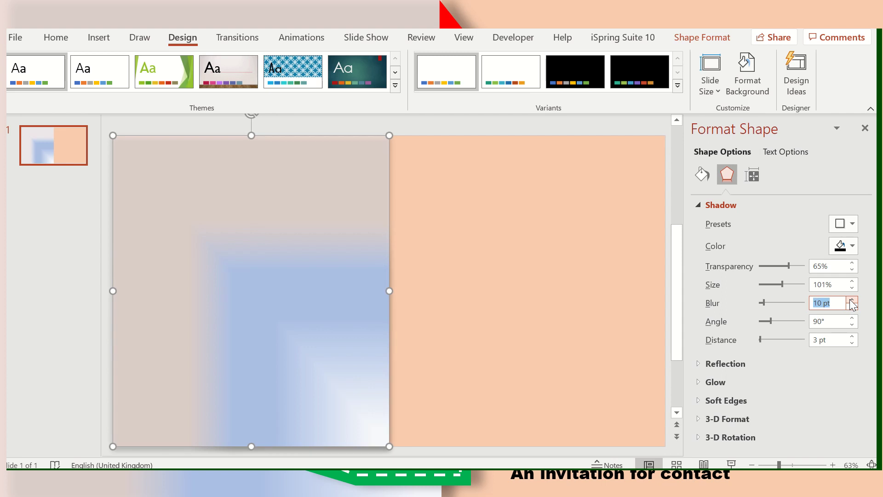
{"action": "left_click", "coordinate": [853, 300]}
{"action": "left_click", "coordinate": [852, 299]}
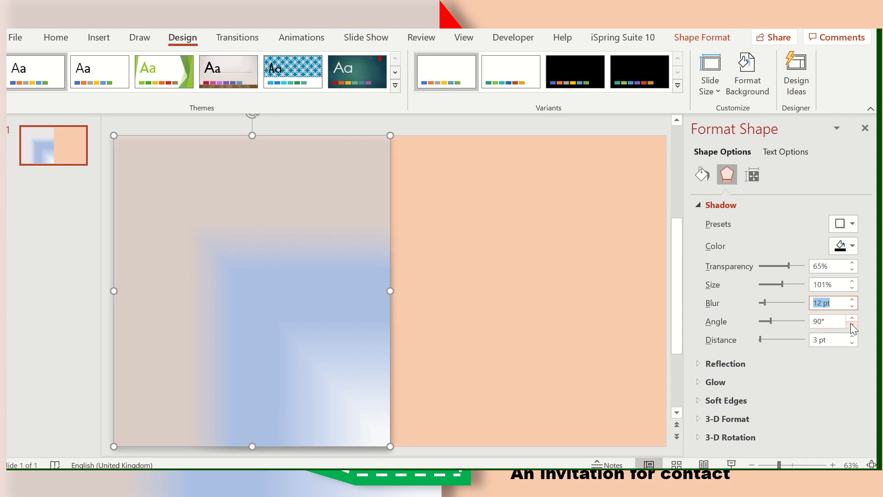
{"action": "left_click", "coordinate": [852, 325]}
{"action": "left_click", "coordinate": [852, 325]}
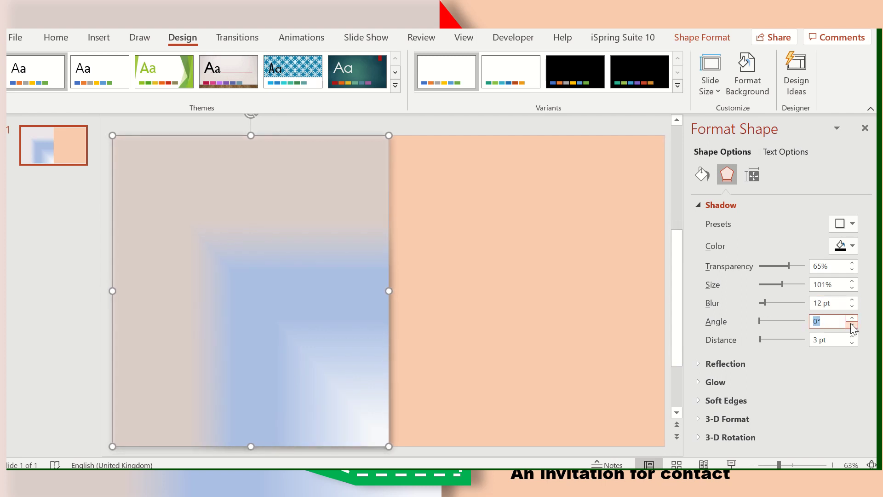
{"action": "left_click", "coordinate": [852, 337]}
{"action": "left_click", "coordinate": [852, 337]}
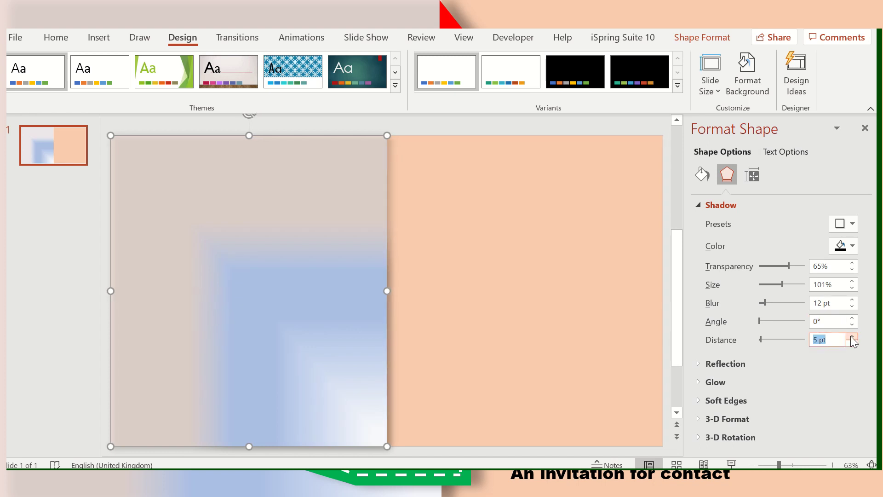
{"action": "left_click", "coordinate": [852, 336]}
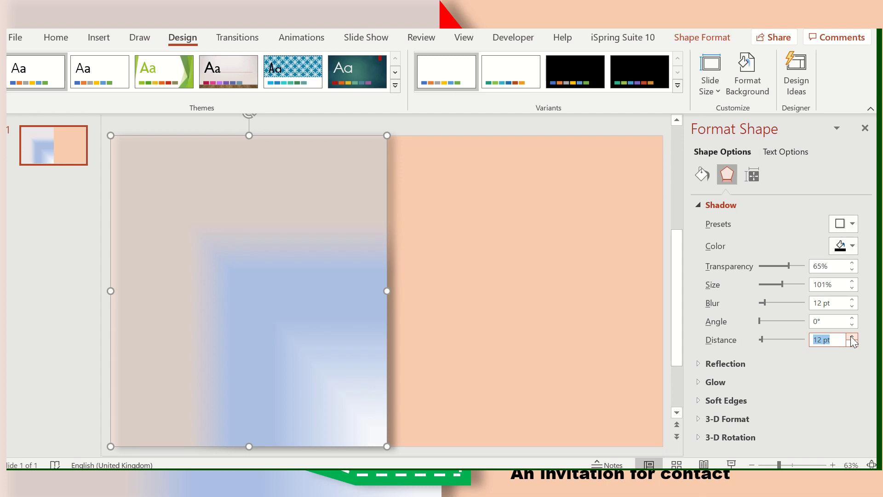
Draw a rectangle near the top of the peach panel from the Home Shapes gallery.
{"action": "left_click", "coordinate": [865, 128]}
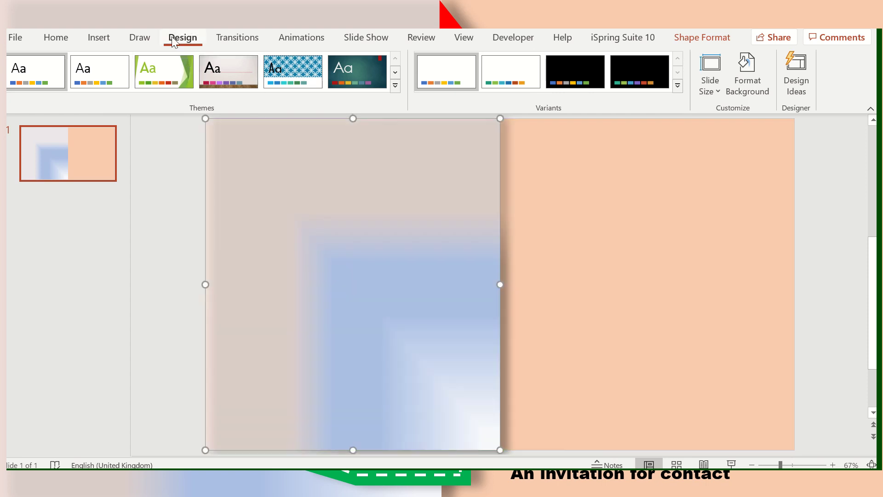
{"action": "left_click", "coordinate": [68, 38]}
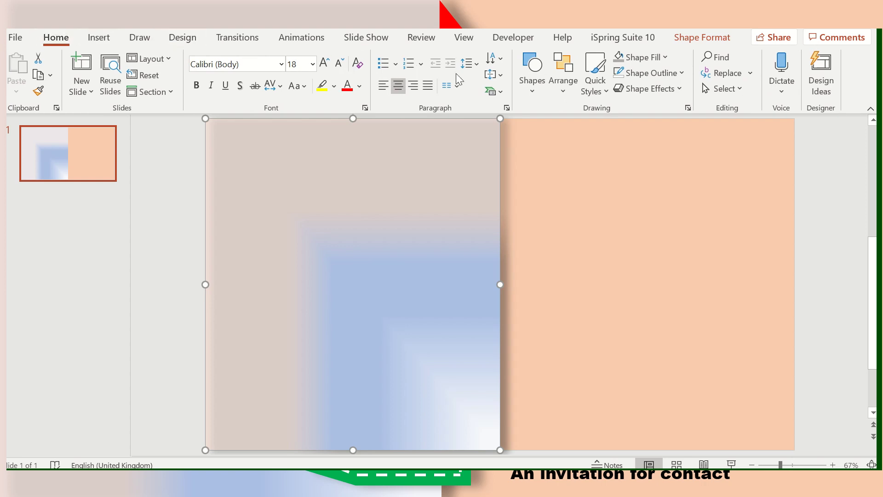
{"action": "left_click", "coordinate": [532, 91]}
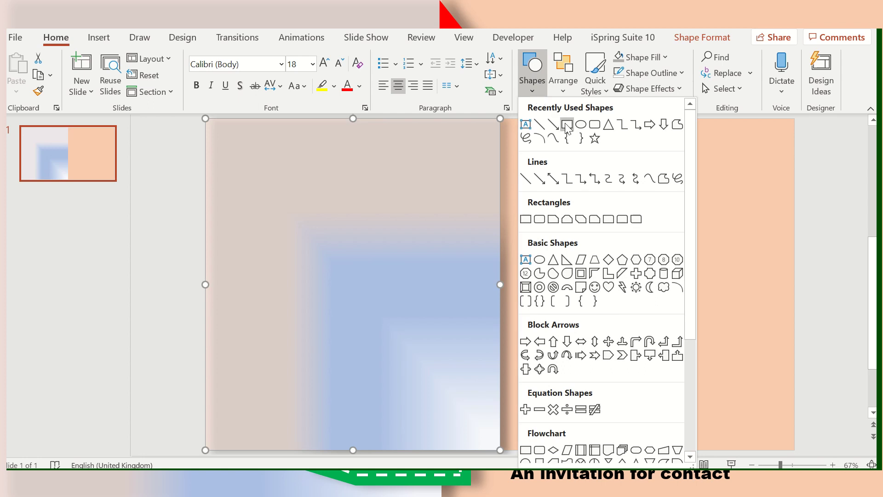
{"action": "left_click", "coordinate": [568, 125]}
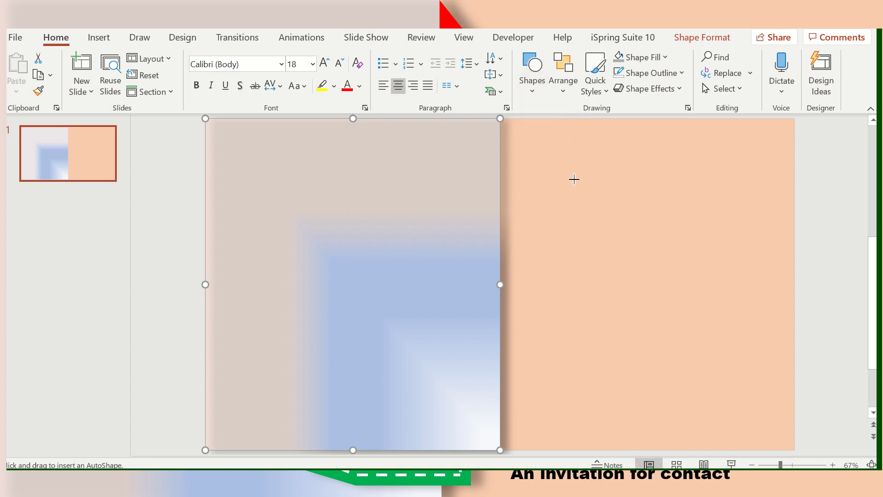
{"action": "left_click_drag", "start_coordinate": [572, 190], "coordinate": [665, 233]}
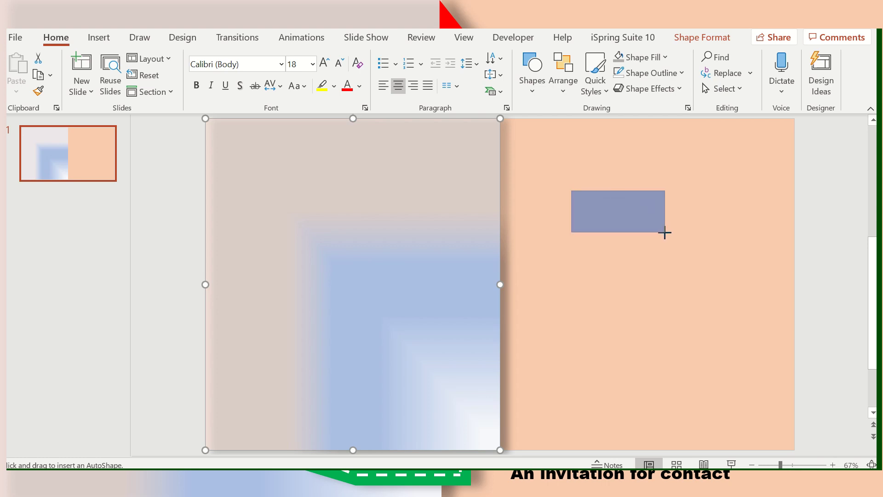
{"action": "left_click_drag", "start_coordinate": [664, 233], "coordinate": [665, 233]}
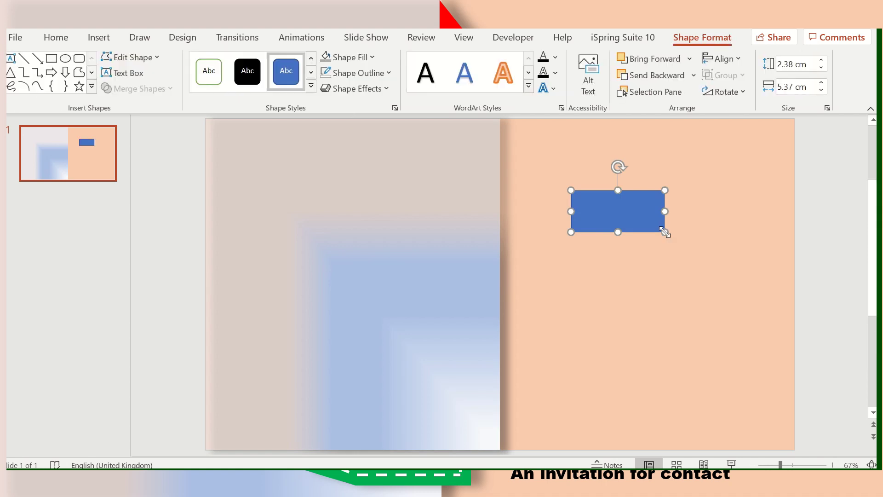
Remove the rectangle's outline and fill it red.
{"action": "left_click", "coordinate": [390, 72]}
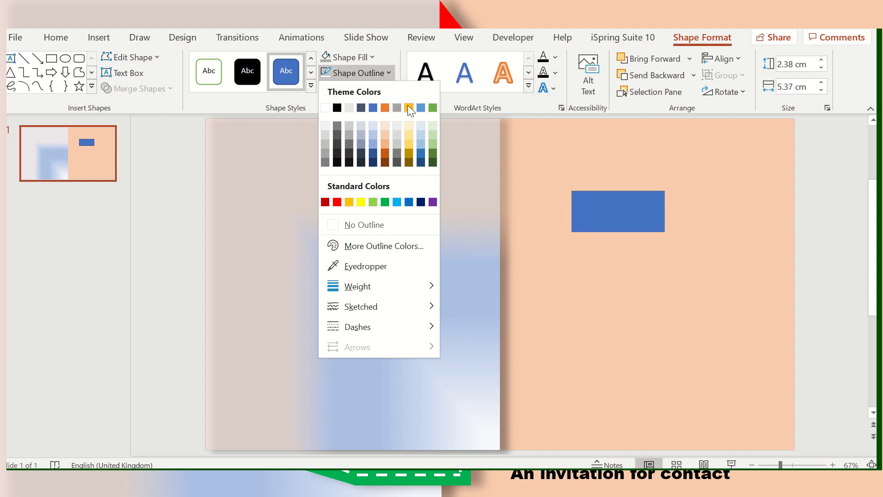
{"action": "left_click", "coordinate": [370, 219]}
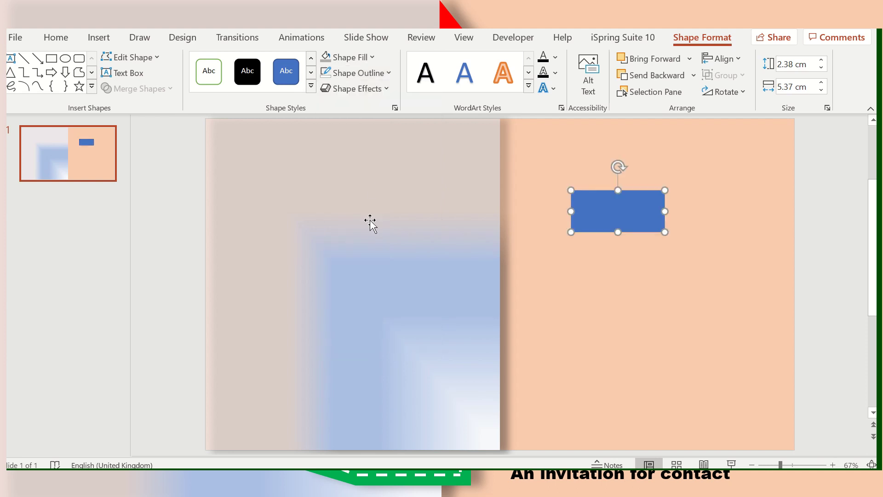
{"action": "left_click", "coordinate": [373, 57]}
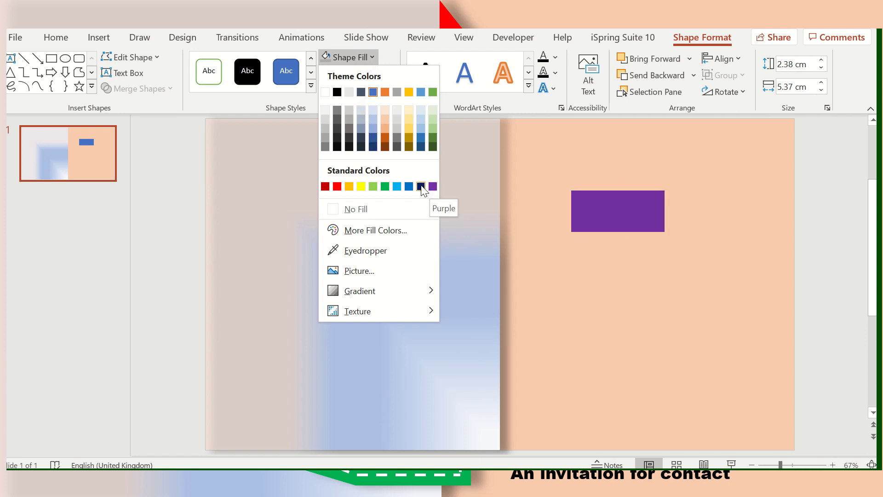
{"action": "left_click", "coordinate": [337, 186]}
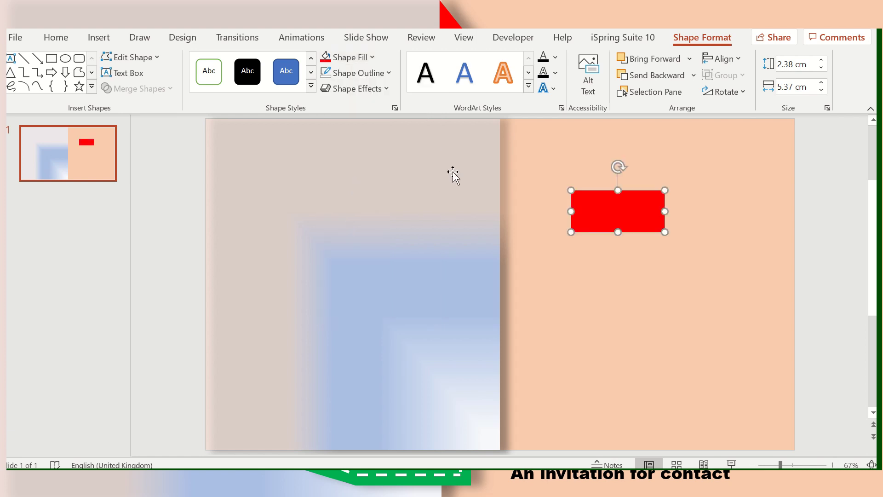
Draw a trapezoid just left of the red rectangle.
{"action": "left_click", "coordinate": [92, 89]}
{"action": "mouse_move", "coordinate": [174, 138]}
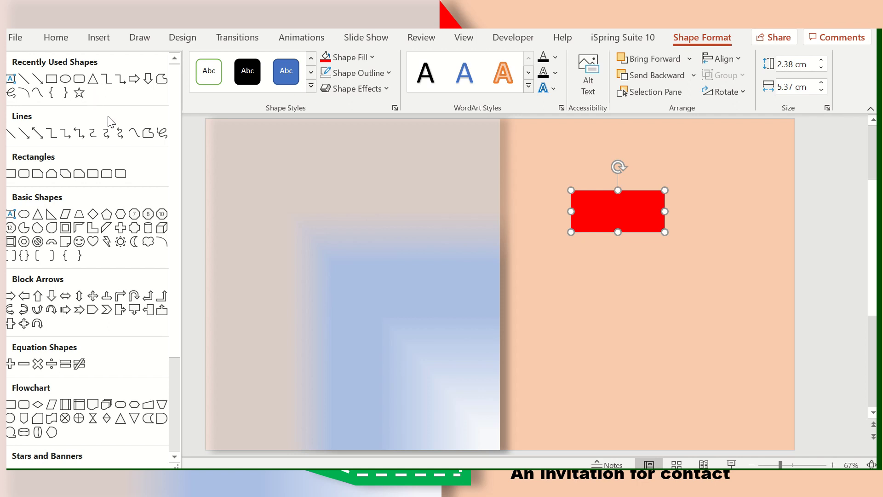
{"action": "left_click_drag", "start_coordinate": [173, 145], "coordinate": [177, 190]}
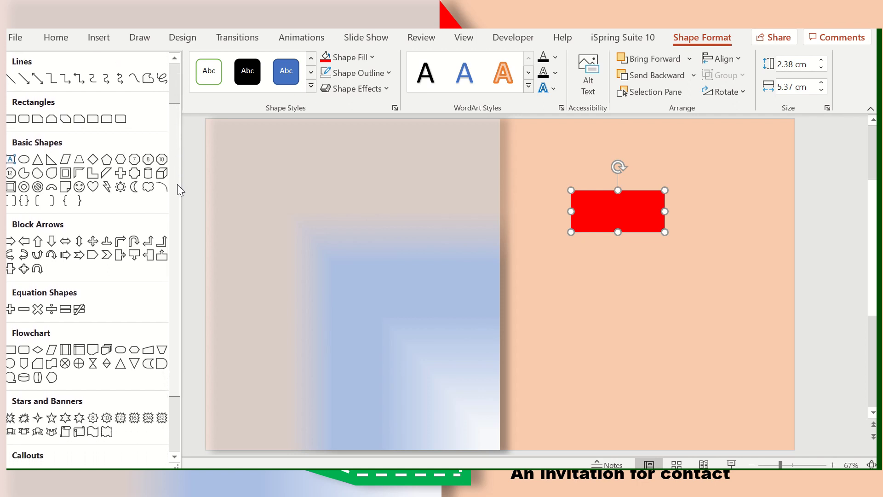
{"action": "left_click", "coordinate": [80, 150]}
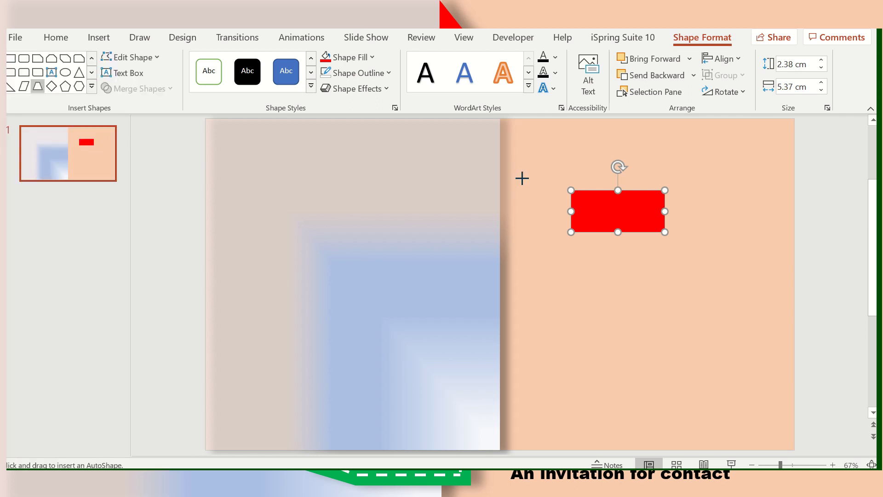
{"action": "left_click_drag", "start_coordinate": [522, 178], "coordinate": [566, 224]}
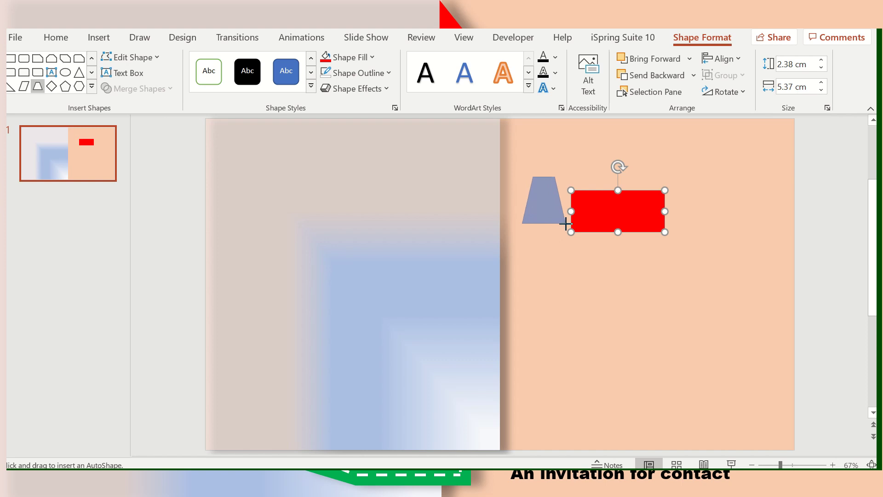
{"action": "left_click_drag", "start_coordinate": [566, 224], "coordinate": [568, 223]}
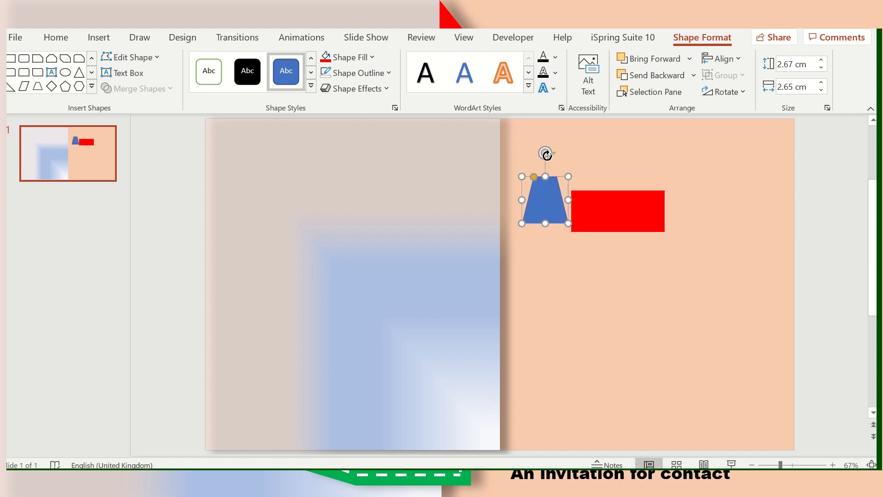
Rotate the trapezoid onto its side, butt it against the rectangle, and shrink it to 2.41 × 2.38 cm.
{"action": "mouse_move", "coordinate": [546, 152]}
{"action": "left_mouse_down"}
{"action": "mouse_move", "coordinate": [503, 195]}
{"action": "mouse_move", "coordinate": [542, 202]}
{"action": "mouse_move", "coordinate": [503, 205]}
{"action": "left_mouse_up"}
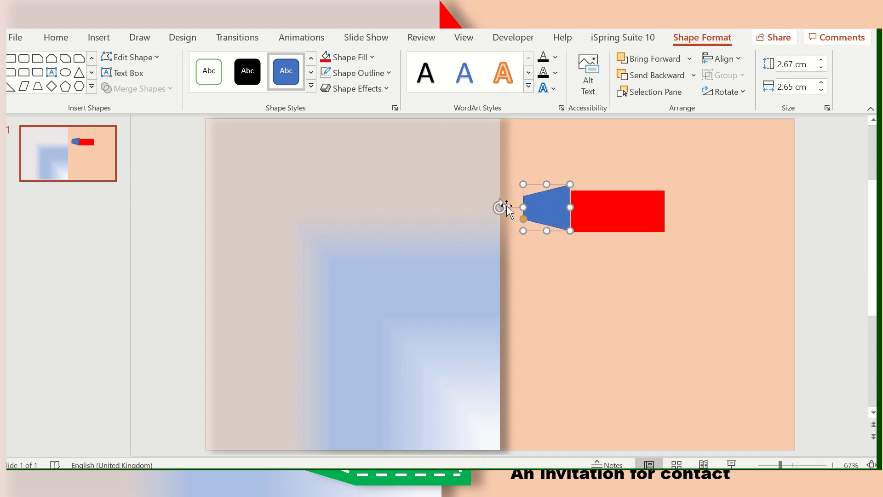
{"action": "left_click_drag", "start_coordinate": [560, 204], "coordinate": [554, 205]}
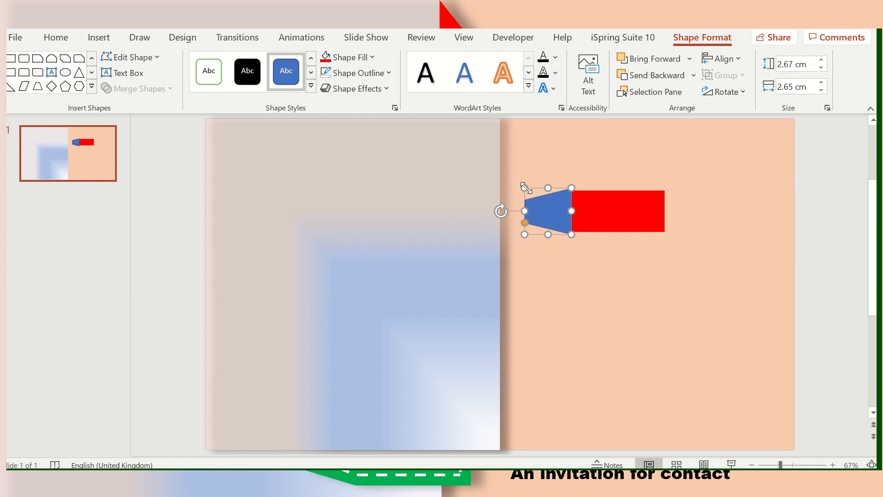
{"action": "left_click_drag", "start_coordinate": [525, 187], "coordinate": [526, 190]}
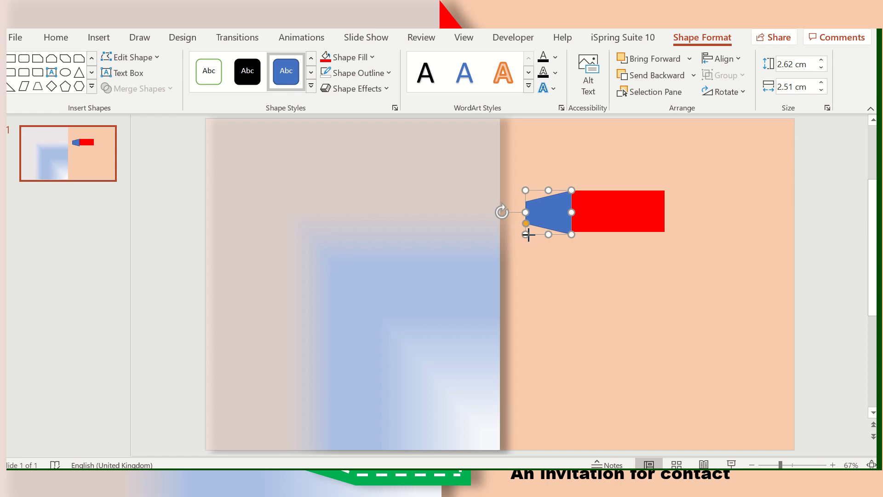
{"action": "left_click_drag", "start_coordinate": [526, 234], "coordinate": [557, 219]}
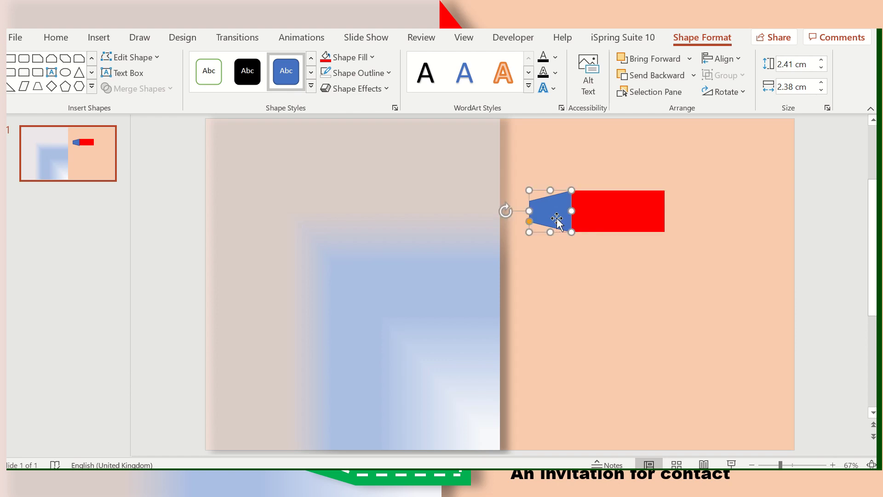
Remove the trapezoid's outline and union it with the red rectangle.
{"action": "left_click", "coordinate": [335, 77]}
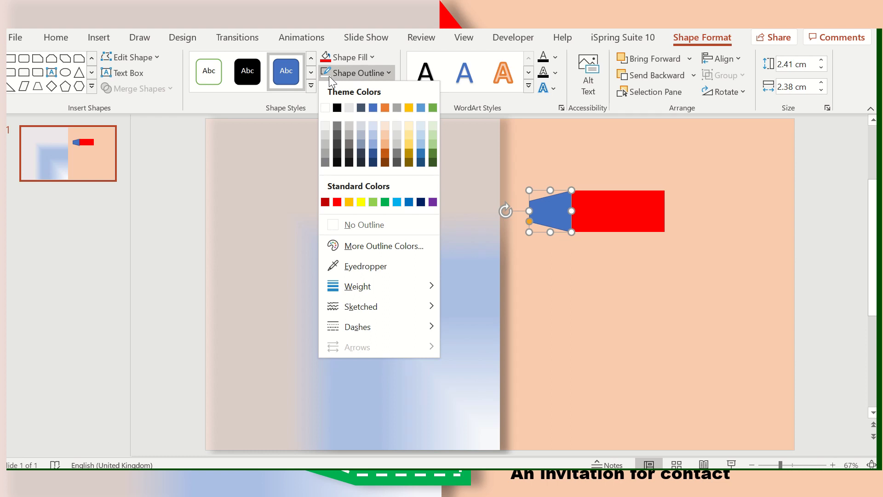
{"action": "left_click", "coordinate": [343, 221]}
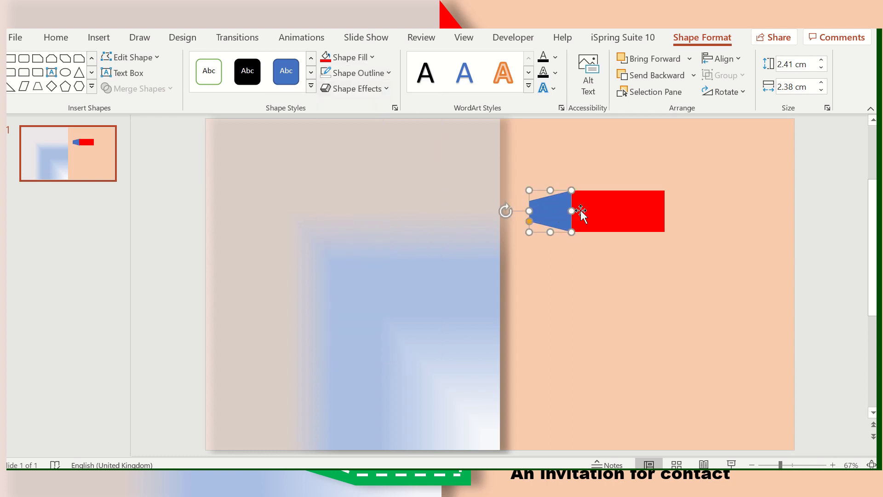
{"action": "left_click", "coordinate": [632, 208], "text": "shift"}
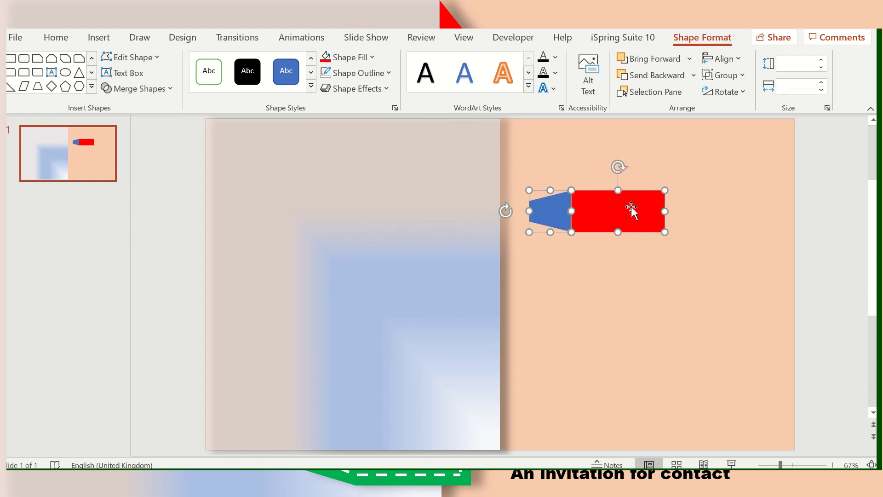
{"action": "left_click", "coordinate": [174, 90]}
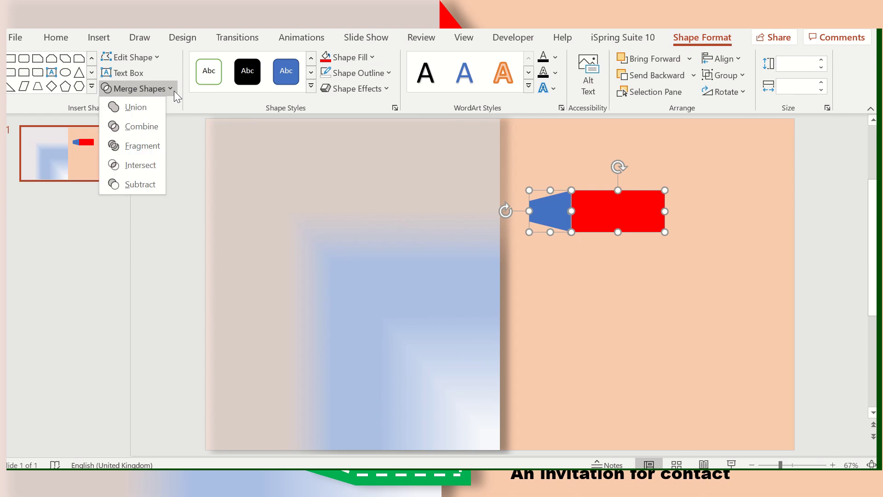
{"action": "left_click", "coordinate": [153, 107]}
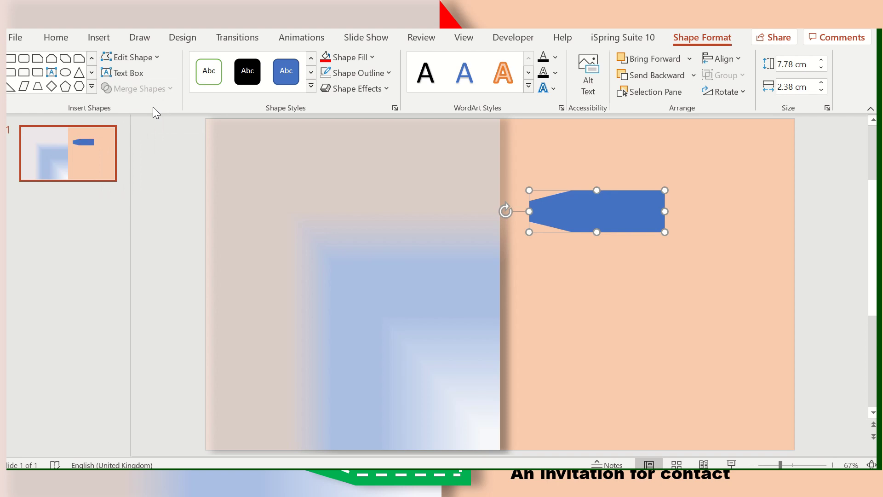
Fill the merged shape red and shorten it from the left to 6.4 cm.
{"action": "left_click", "coordinate": [373, 57]}
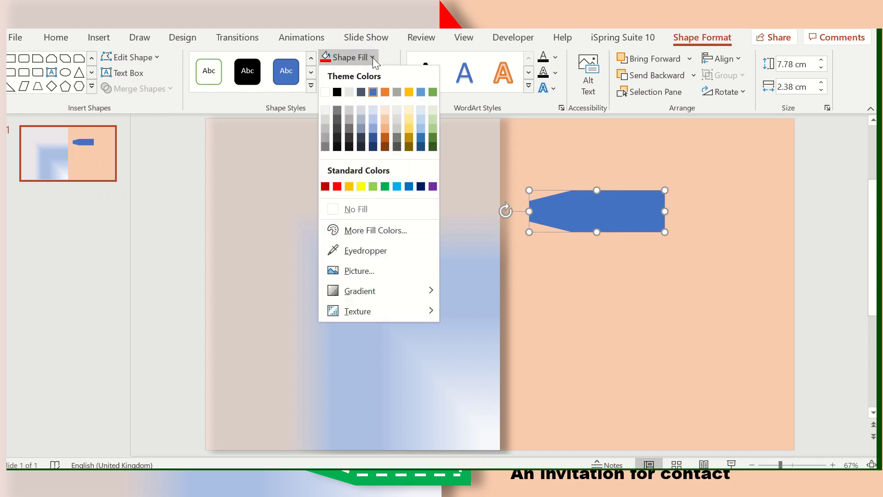
{"action": "left_click", "coordinate": [337, 186]}
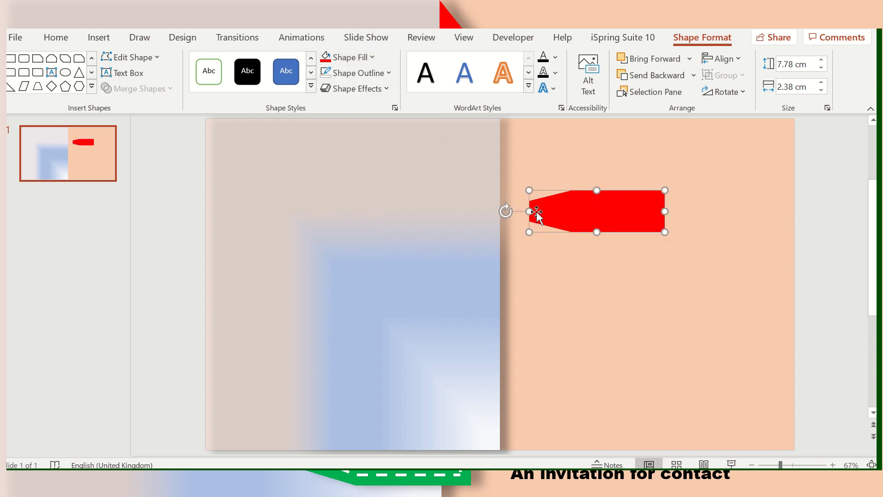
{"action": "left_click_drag", "start_coordinate": [530, 211], "coordinate": [553, 211]}
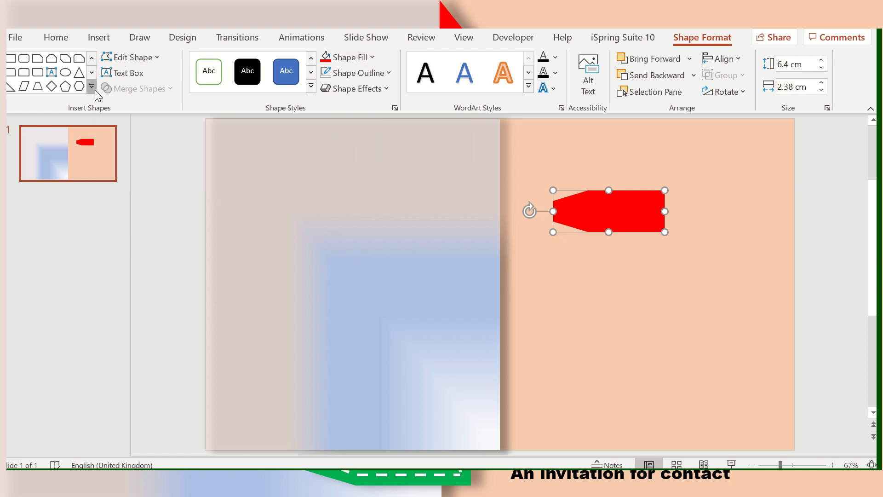
Draw a small 1.46 × 1.16 cm right triangle on the red banner's top-right corner.
{"action": "left_click", "coordinate": [95, 90]}
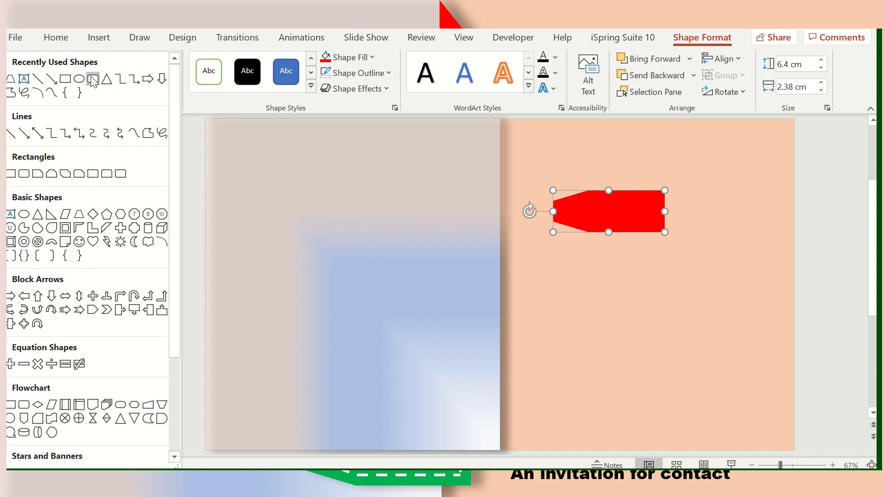
{"action": "mouse_move", "coordinate": [172, 123]}
{"action": "left_mouse_down"}
{"action": "mouse_move", "coordinate": [176, 195]}
{"action": "mouse_move", "coordinate": [178, 166]}
{"action": "left_mouse_up"}
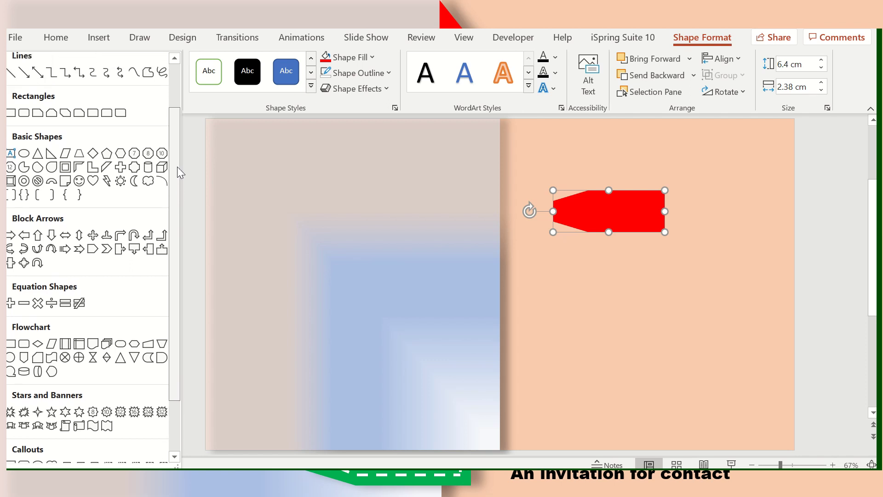
{"action": "left_click", "coordinate": [51, 156]}
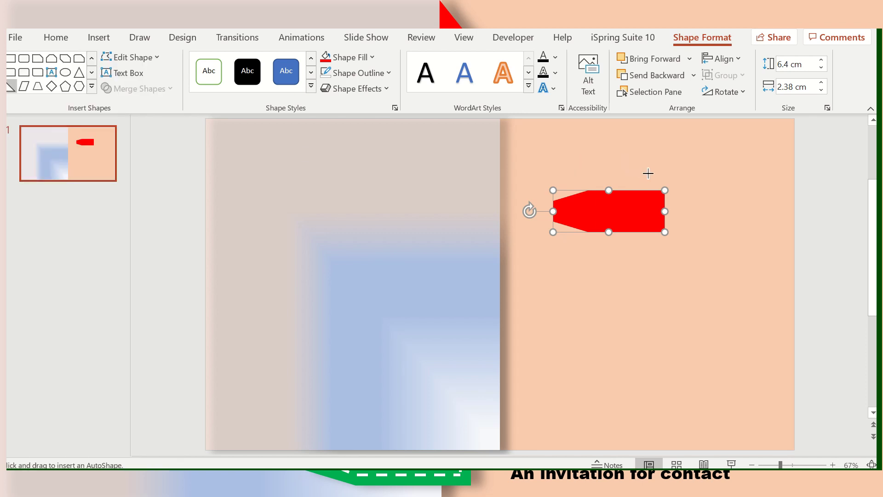
{"action": "left_click_drag", "start_coordinate": [644, 165], "coordinate": [661, 188]}
{"action": "left_click_drag", "start_coordinate": [664, 190], "coordinate": [653, 185]}
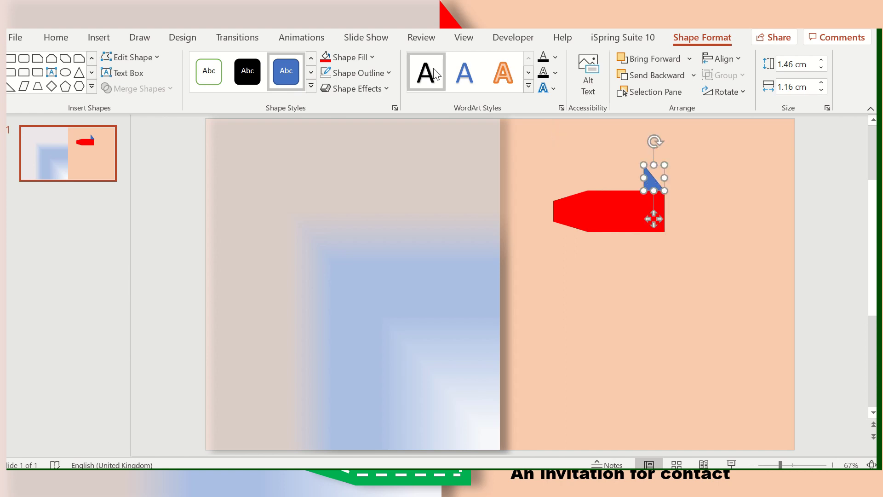
Fill the triangle red and remove its outline.
{"action": "left_click", "coordinate": [329, 60]}
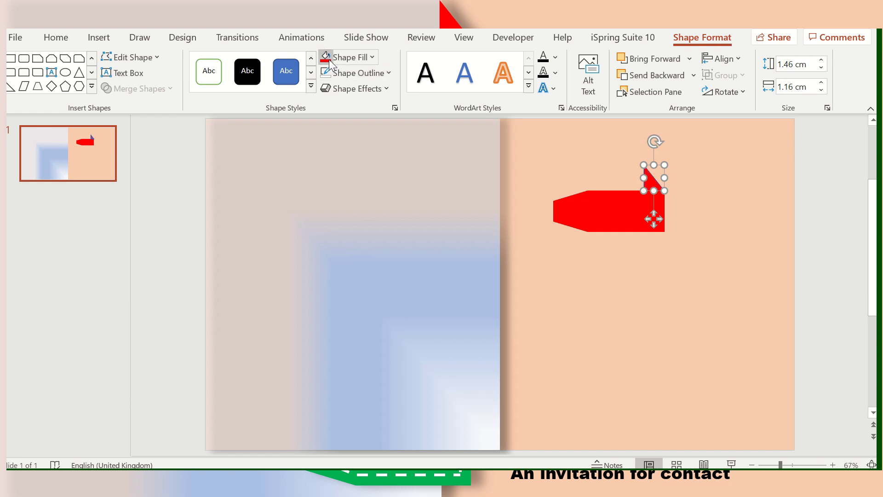
{"action": "left_click", "coordinate": [391, 74]}
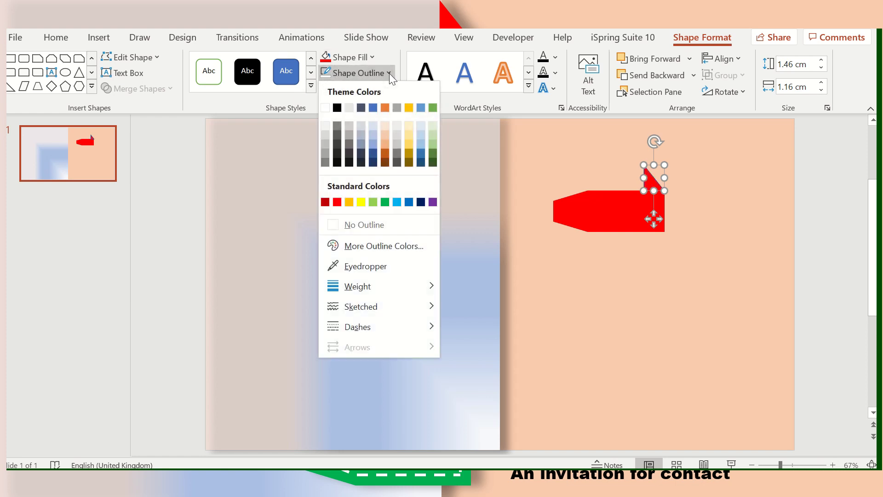
{"action": "left_click", "coordinate": [341, 222]}
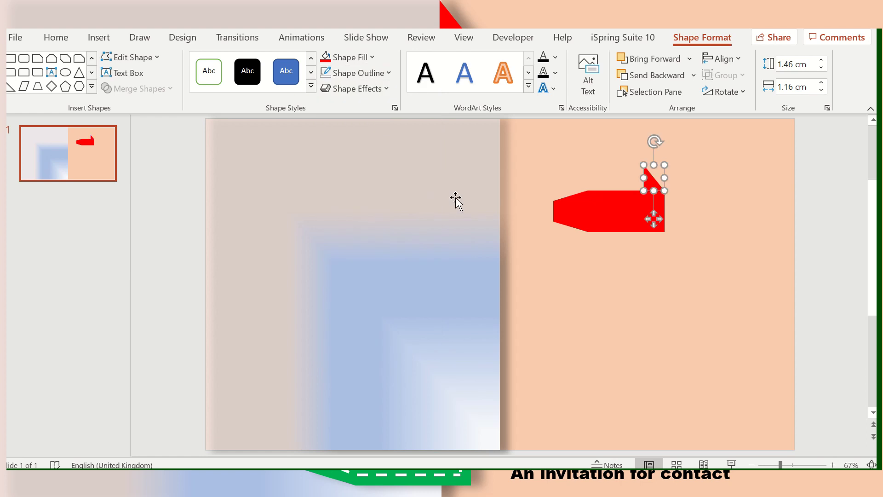
{"action": "left_click", "coordinate": [709, 210]}
Select the red triangle and banner together and union them into one shape.
{"action": "left_click", "coordinate": [661, 189]}
{"action": "left_click", "coordinate": [642, 209], "text": "shift"}
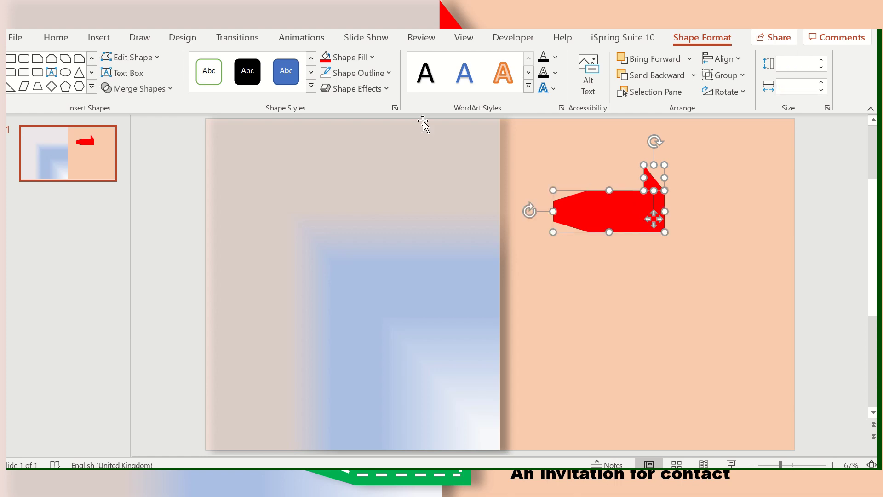
{"action": "left_click", "coordinate": [172, 88]}
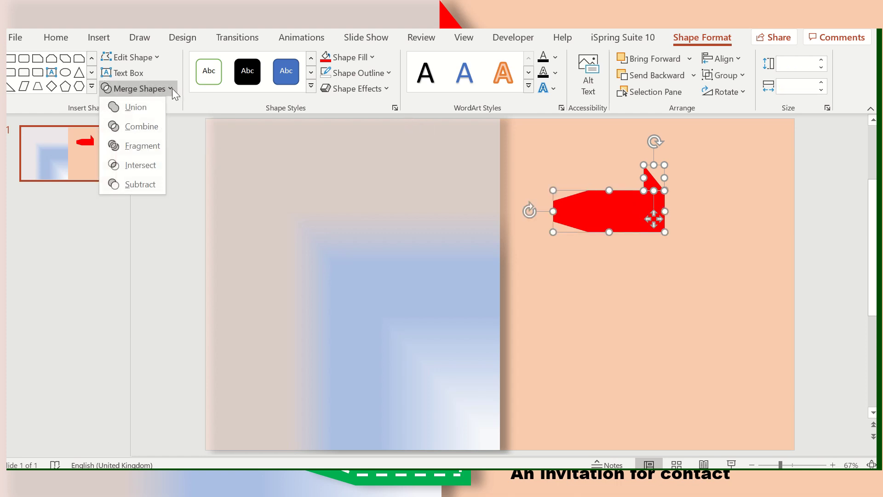
{"action": "left_click", "coordinate": [149, 113]}
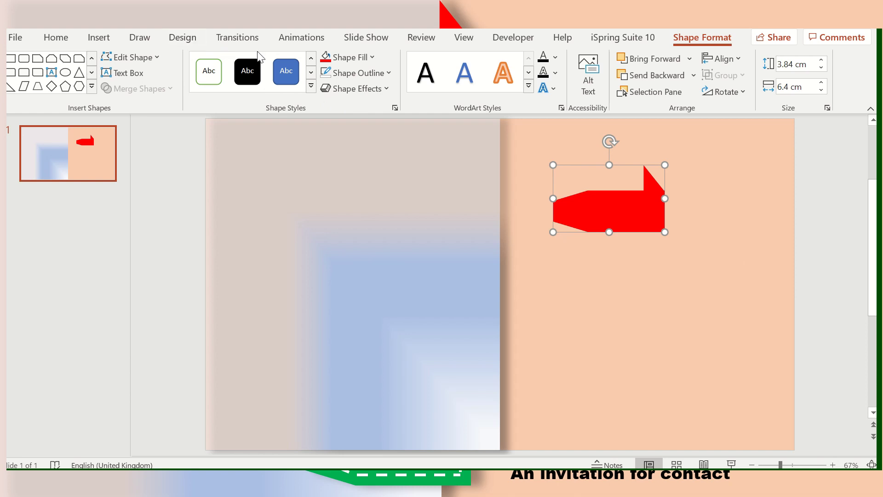
{"action": "left_click", "coordinate": [93, 87]}
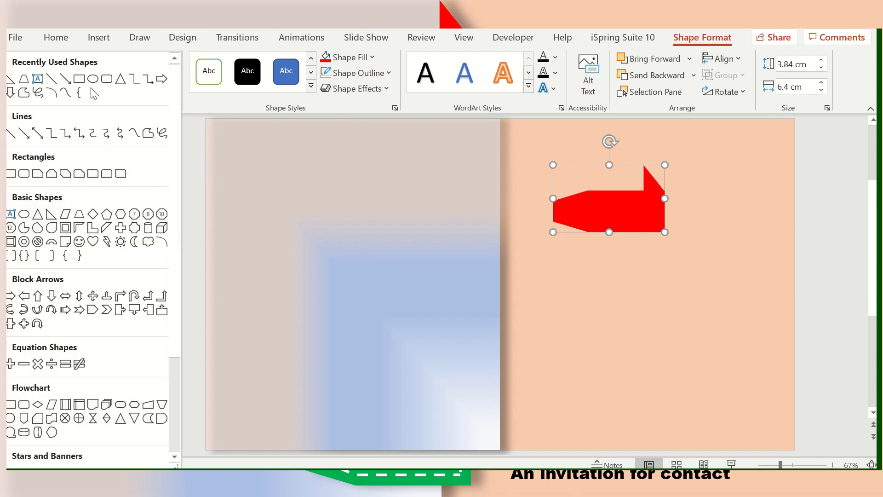
Draw a 4.21 cm horizontal line just below the red shape.
{"action": "left_click", "coordinate": [52, 79]}
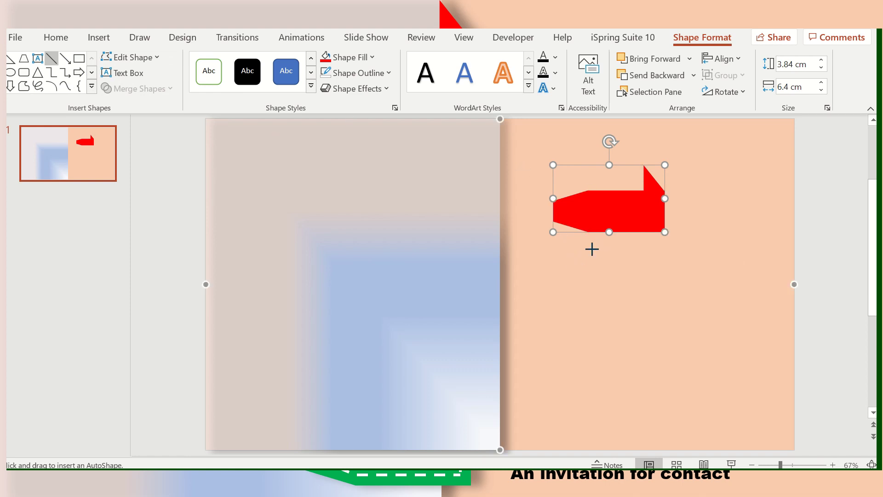
{"action": "left_click_drag", "start_coordinate": [592, 249], "coordinate": [665, 250]}
{"action": "left_click_drag", "start_coordinate": [665, 250], "coordinate": [664, 248]}
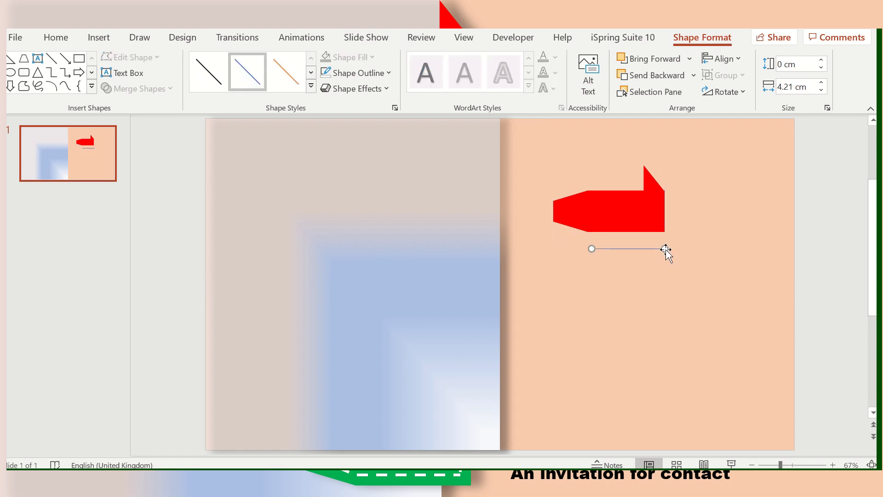
Make the line white, 3 pt thick, with the Dash style.
{"action": "left_click", "coordinate": [388, 72]}
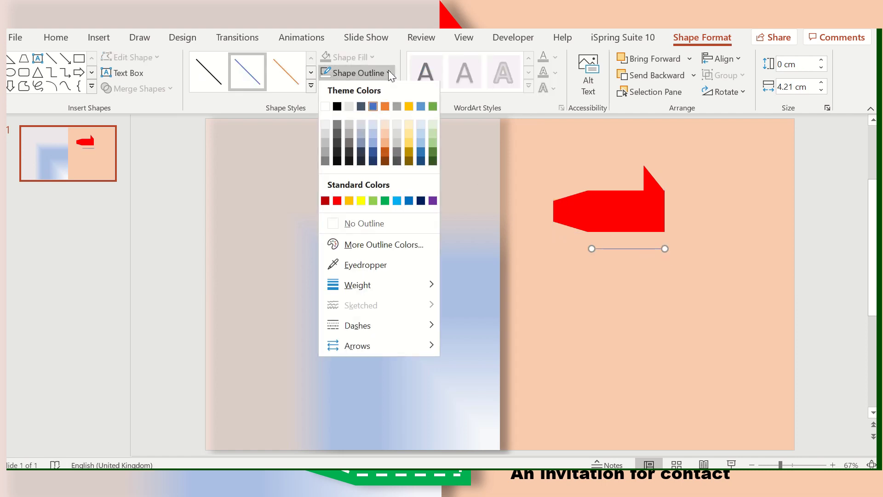
{"action": "left_click", "coordinate": [325, 109]}
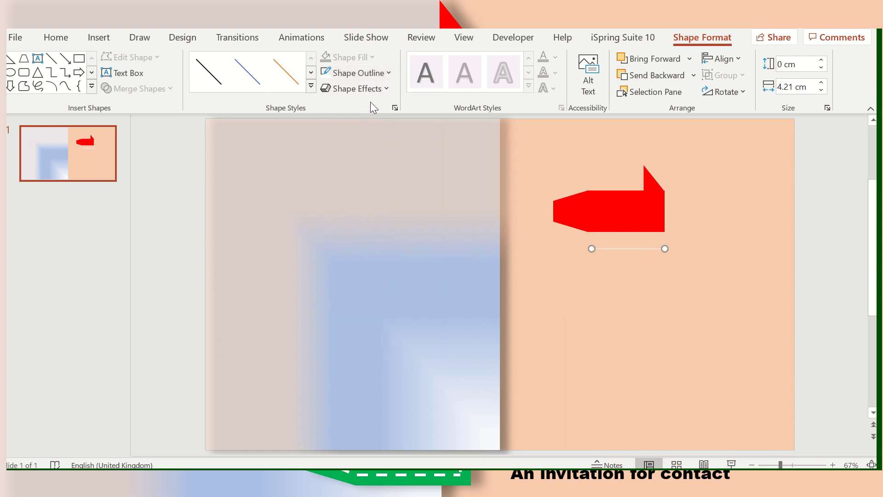
{"action": "left_click", "coordinate": [391, 73]}
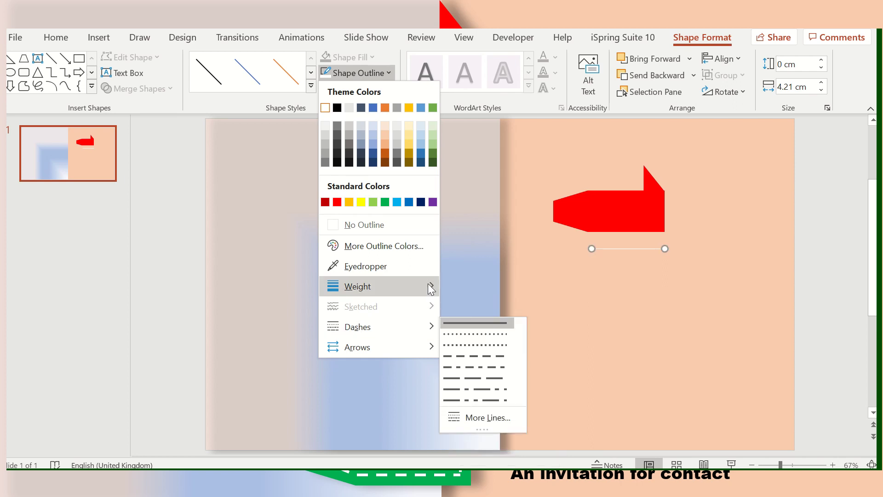
{"action": "mouse_move", "coordinate": [358, 286]}
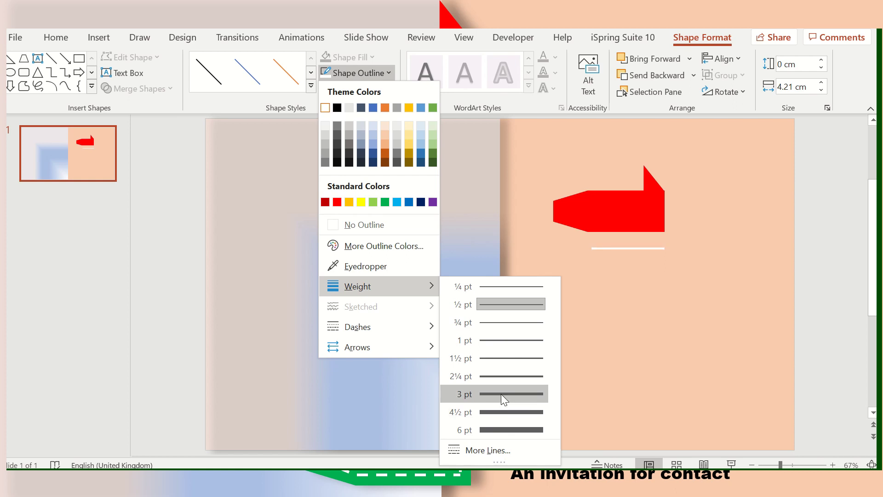
{"action": "left_click", "coordinate": [501, 394]}
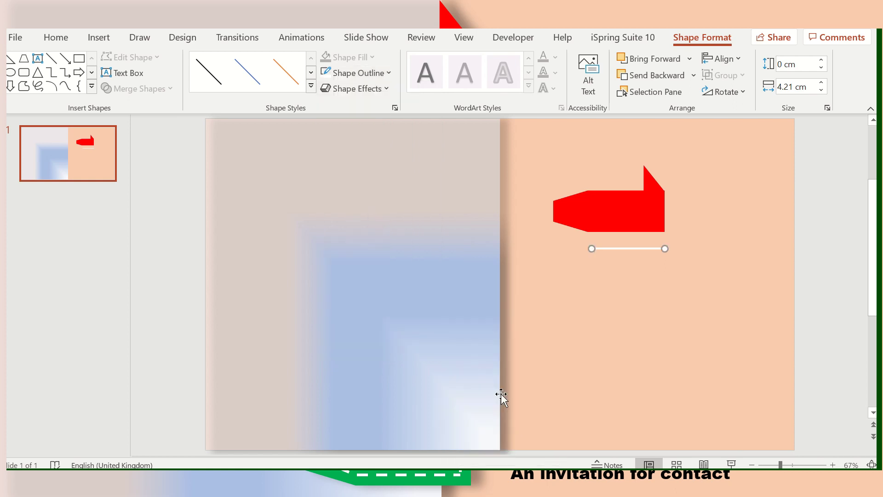
{"action": "left_click", "coordinate": [388, 73]}
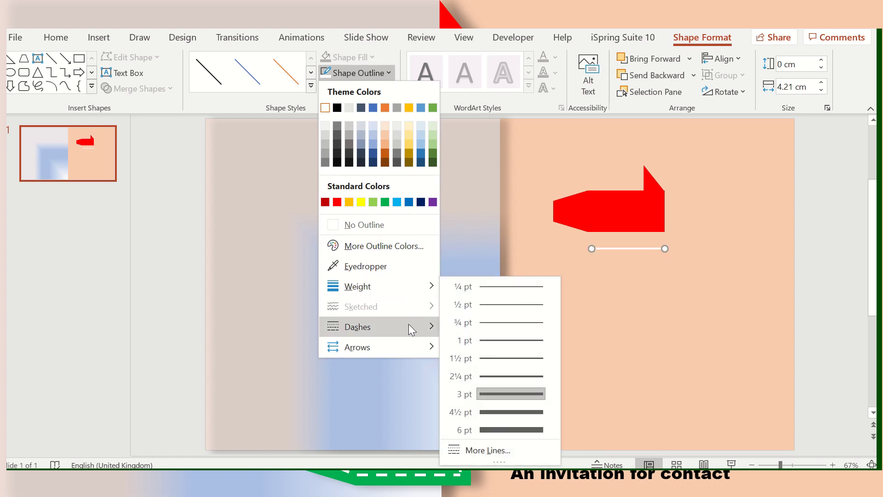
{"action": "mouse_move", "coordinate": [357, 326]}
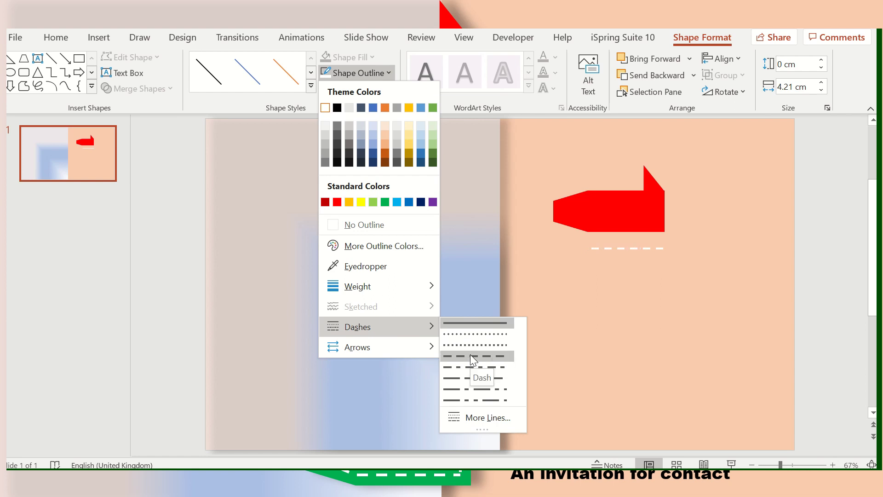
{"action": "left_click", "coordinate": [470, 354]}
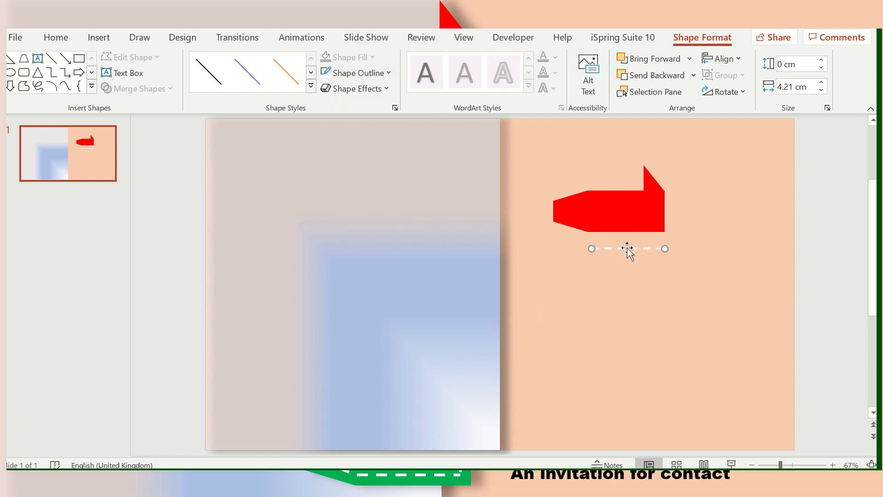
Move the dashed line onto the banner's bottom edge and trim its left end.
{"action": "left_click_drag", "start_coordinate": [627, 248], "coordinate": [621, 224]}
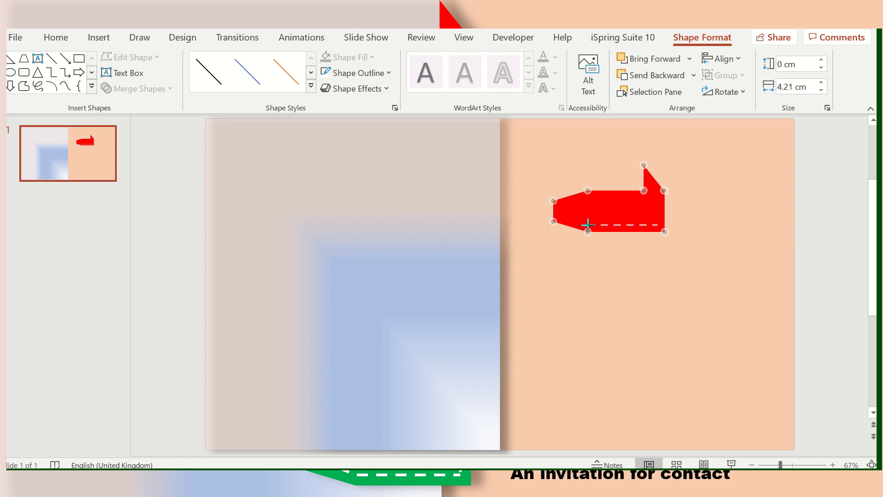
{"action": "left_click_drag", "start_coordinate": [589, 225], "coordinate": [589, 225]}
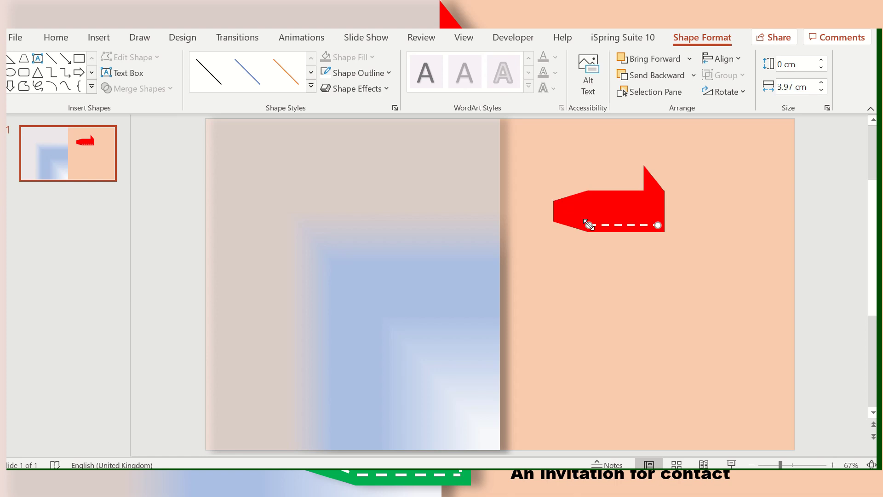
{"action": "mouse_move", "coordinate": [589, 225]}
{"action": "left_mouse_down"}
{"action": "mouse_move", "coordinate": [612, 190]}
{"action": "mouse_move", "coordinate": [609, 198]}
{"action": "left_mouse_up"}
Duplicate the dashed line onto the top edge and angle one end into the left point.
{"action": "left_click", "coordinate": [608, 199]}
{"action": "key", "text": "ctrl+d"}
{"action": "mouse_move", "coordinate": [599, 173]}
{"action": "left_mouse_down"}
{"action": "mouse_move", "coordinate": [530, 198]}
{"action": "mouse_move", "coordinate": [555, 205]}
{"action": "left_mouse_up"}
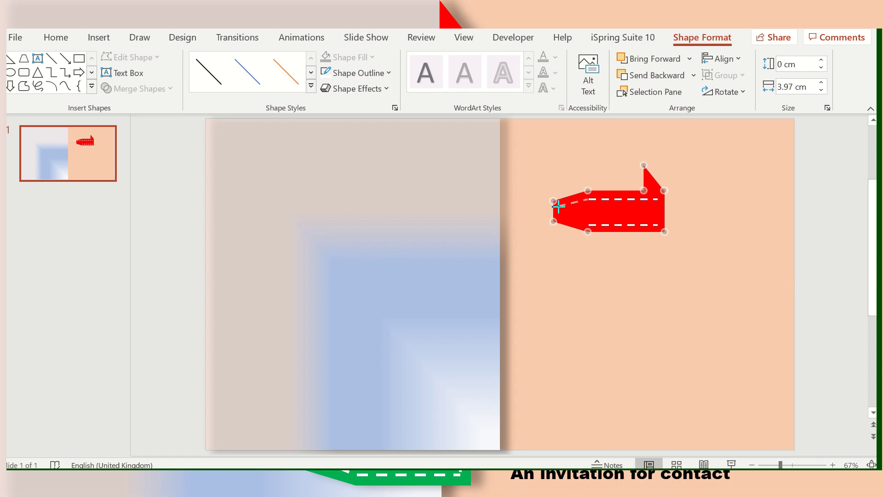
{"action": "mouse_move", "coordinate": [555, 205]}
{"action": "left_mouse_down"}
{"action": "mouse_move", "coordinate": [562, 210]}
{"action": "mouse_move", "coordinate": [548, 203]}
{"action": "mouse_move", "coordinate": [578, 227]}
{"action": "mouse_move", "coordinate": [565, 218]}
{"action": "left_mouse_up"}
Attach the diagonal stitch at the ribbon's left point and draw a tiny new dashed line there.
{"action": "left_click_drag", "start_coordinate": [565, 218], "coordinate": [565, 217]}
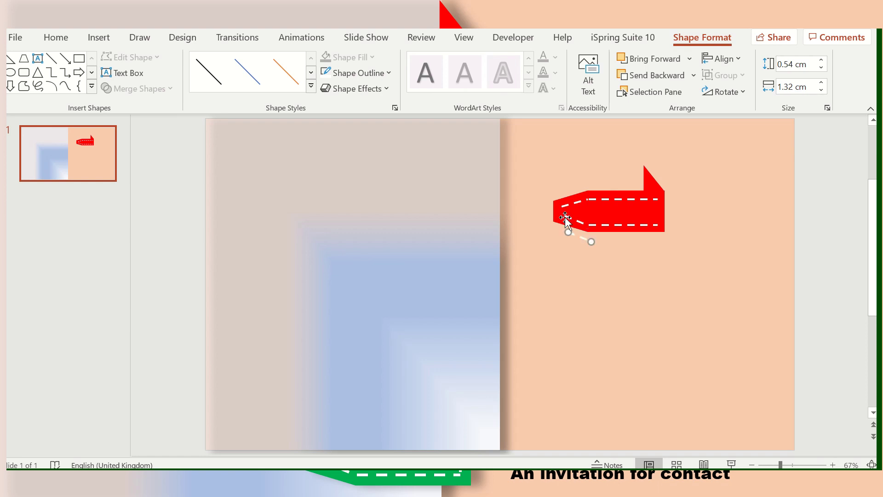
{"action": "mouse_move", "coordinate": [571, 218]}
{"action": "left_mouse_down"}
{"action": "mouse_move", "coordinate": [582, 242]}
{"action": "mouse_move", "coordinate": [555, 210]}
{"action": "left_mouse_up"}
{"action": "left_click", "coordinate": [555, 208]}
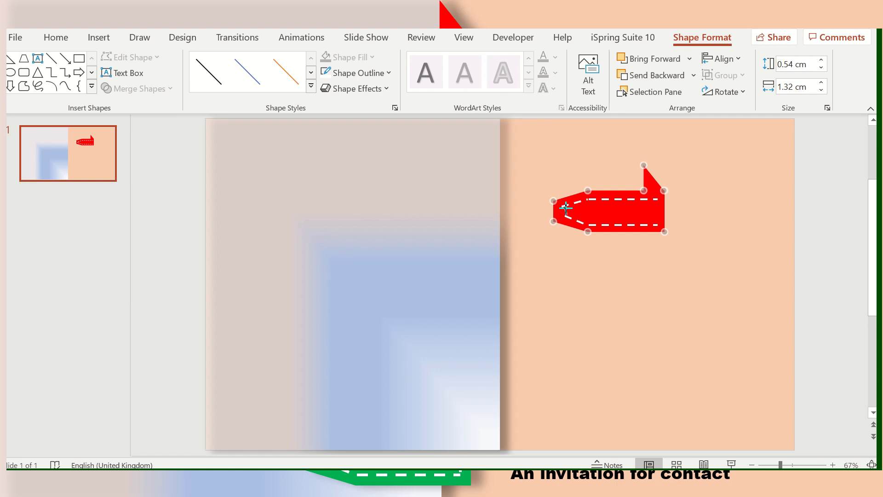
{"action": "left_click_drag", "start_coordinate": [566, 208], "coordinate": [564, 210]}
{"action": "left_click_drag", "start_coordinate": [562, 209], "coordinate": [561, 207]}
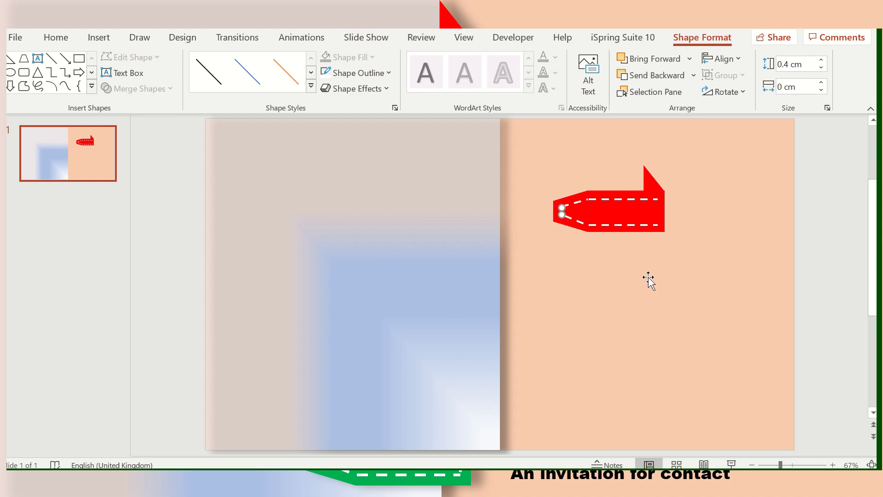
{"action": "key", "text": "Up"}
{"action": "key", "text": "Up"}
{"action": "key", "text": "Left"}
Turn the new line into a vertical stitch at the ribbon's right end, then zoom out.
{"action": "mouse_move", "coordinate": [559, 204]}
{"action": "left_mouse_down"}
{"action": "mouse_move", "coordinate": [615, 212]}
{"action": "mouse_move", "coordinate": [658, 199]}
{"action": "left_mouse_up"}
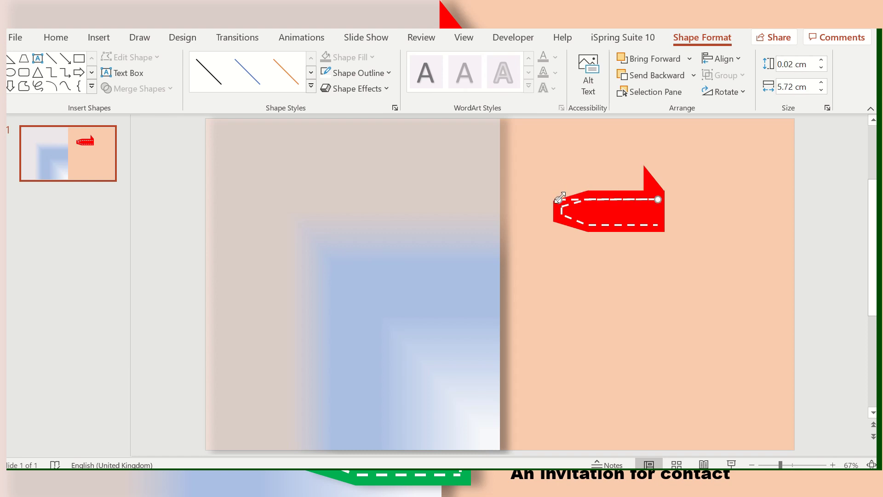
{"action": "left_click_drag", "start_coordinate": [560, 198], "coordinate": [657, 224]}
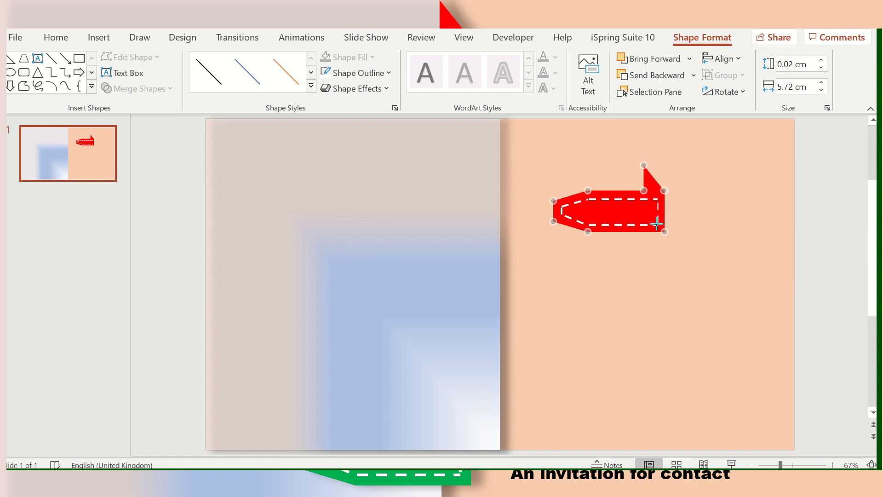
{"action": "left_click_drag", "start_coordinate": [657, 224], "coordinate": [657, 223]}
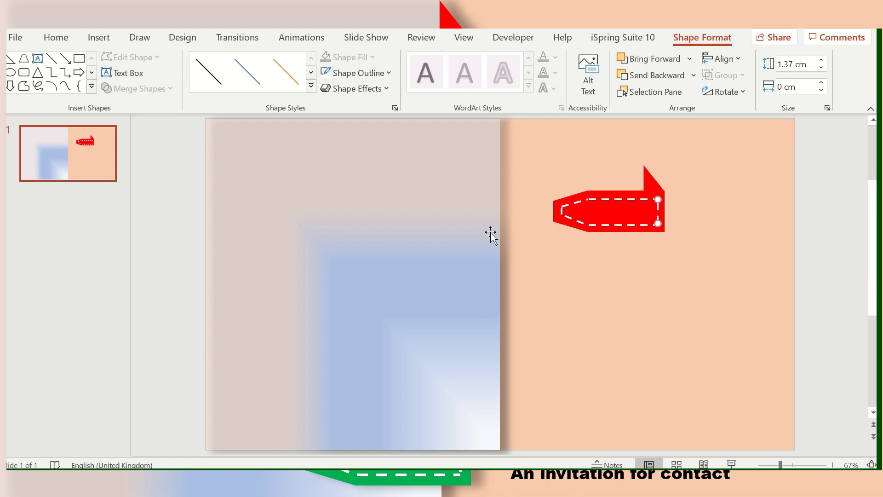
{"action": "left_click", "coordinate": [612, 271]}
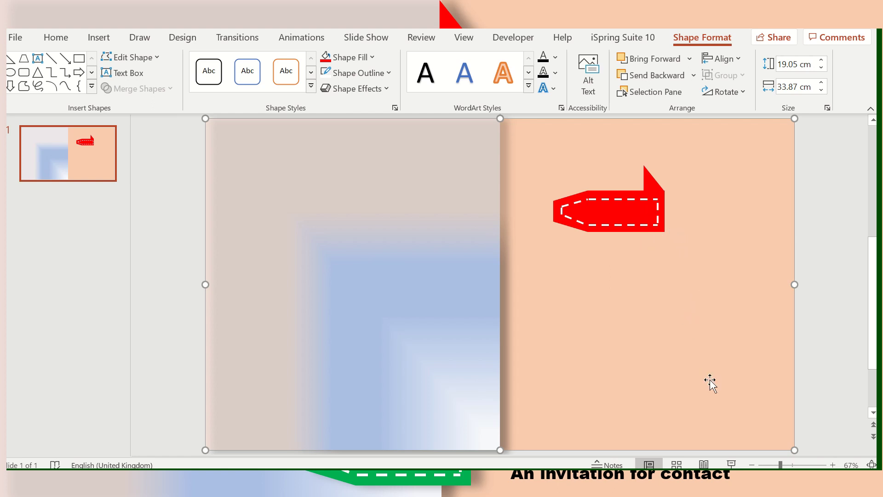
{"action": "left_click_drag", "start_coordinate": [781, 465], "coordinate": [771, 464]}
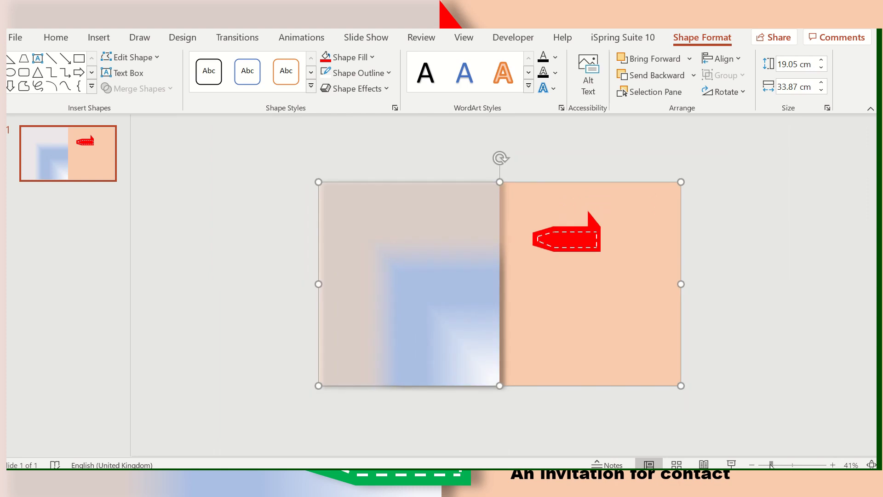
{"action": "left_click", "coordinate": [624, 158]}
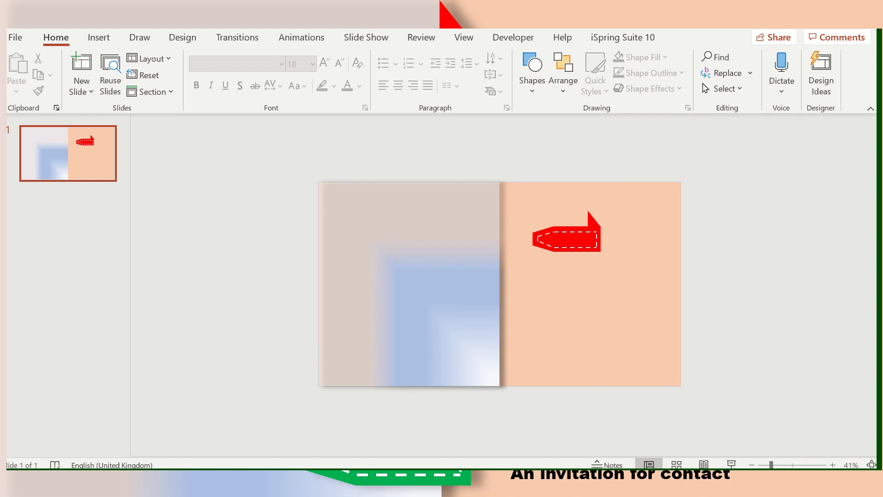
In Notepad, add the note '- ensure to select all the shapes together' below the colour note.
{"action": "key", "text": "alt+Tab"}
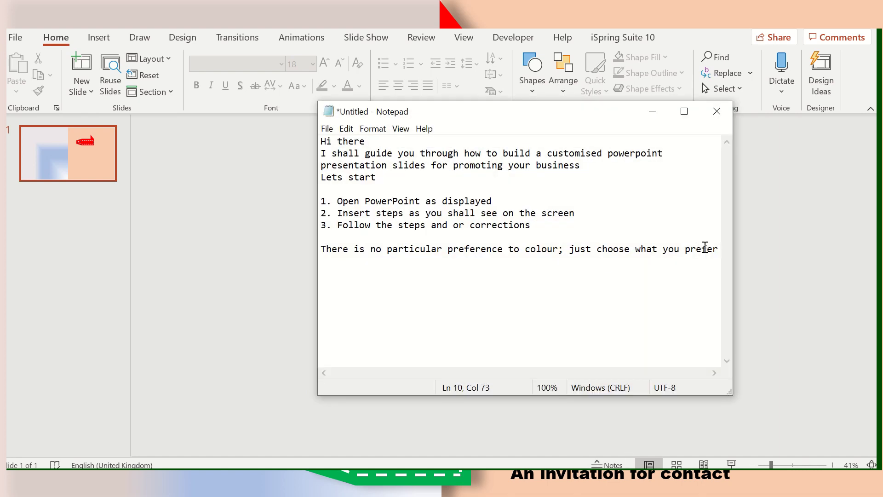
{"action": "key", "text": "Return"}
{"action": "key", "text": "Return"}
{"action": "type", "text": "- "}
{"action": "type", "text": "ensu"}
{"action": "type", "text": "re to se"}
{"action": "type", "text": "lect all "}
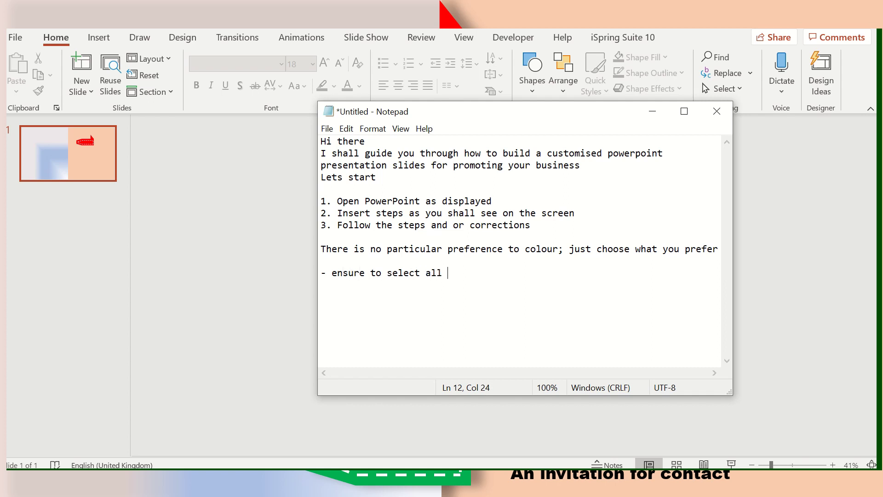
{"action": "type", "text": "the sh"}
{"action": "type", "text": "apes to"}
{"action": "type", "text": "gether"}
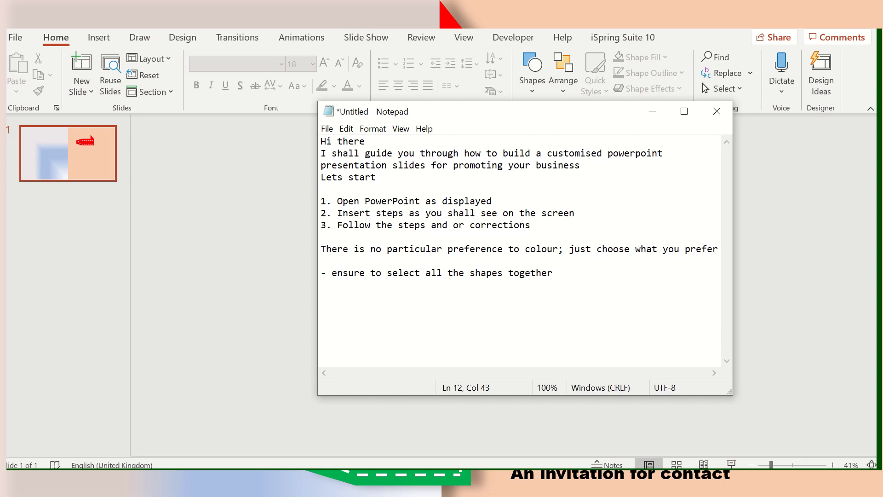
Box-select the red ribbon and all its dashed stitching lines on the slide.
{"action": "left_click", "coordinate": [655, 112]}
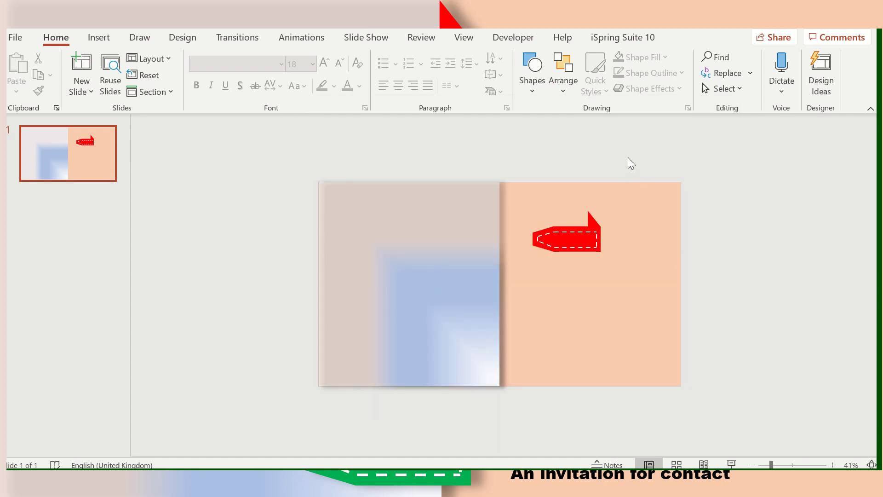
{"action": "left_click_drag", "start_coordinate": [636, 164], "coordinate": [509, 270]}
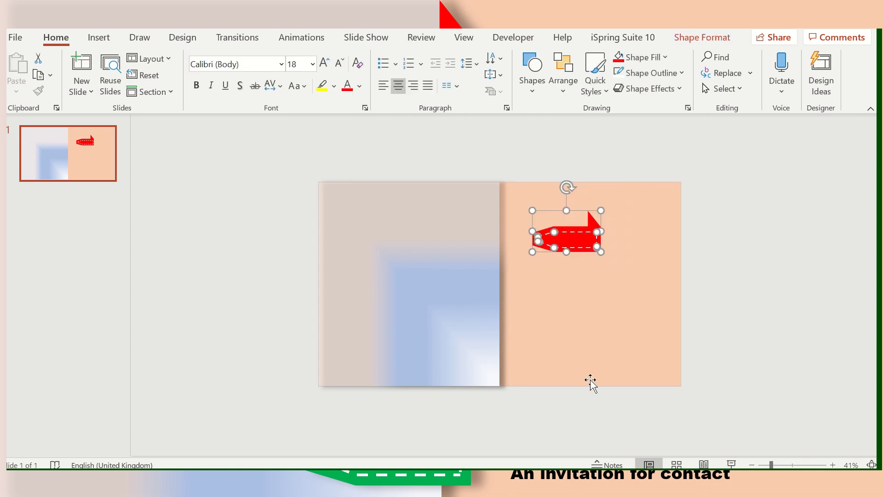
{"action": "key", "text": "alt+Tab"}
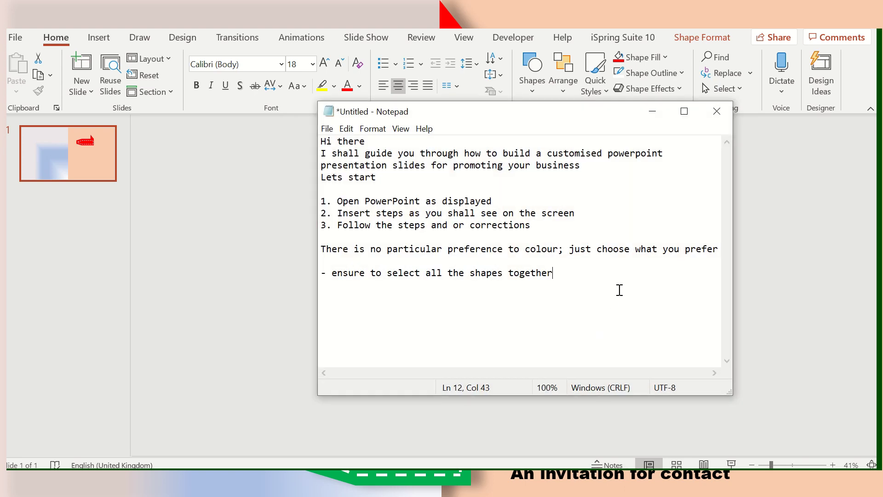
Add the note '-press Ctrl G to group' on a new line.
{"action": "key", "text": "Return"}
{"action": "type", "text": "-"}
{"action": "type", "text": "press "}
{"action": "type", "text": "C"}
{"action": "type", "text": "trl "}
{"action": "type", "text": "G"}
{"action": "type", "text": " to g"}
{"action": "type", "text": "roup"}
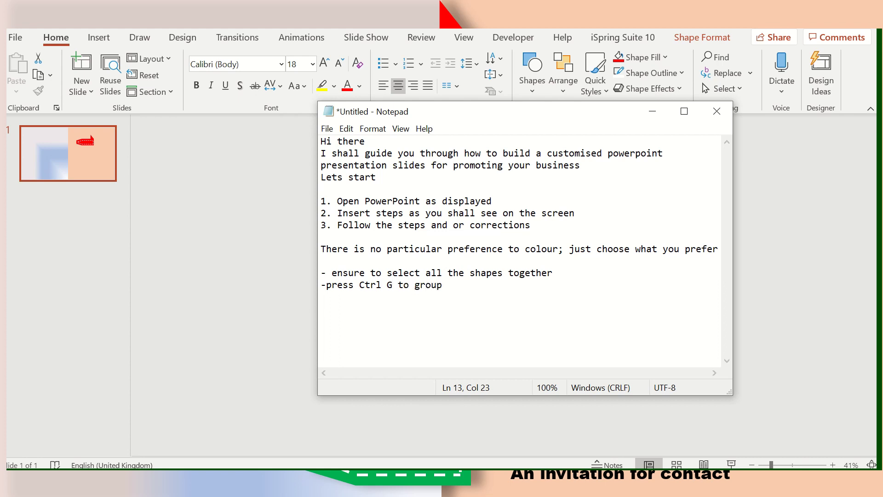
Group the ribbon and stitching with Ctrl+G and place it at the top edge across both panels.
{"action": "left_click", "coordinate": [655, 113]}
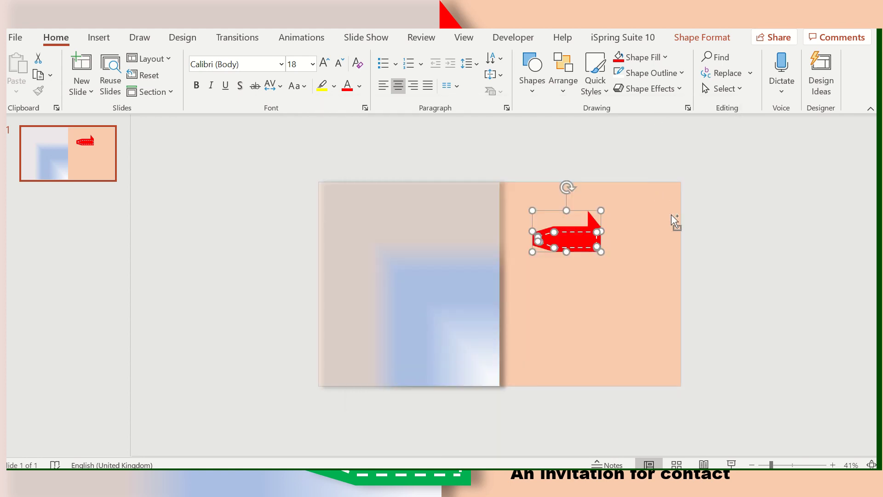
{"action": "key", "text": "ctrl+g"}
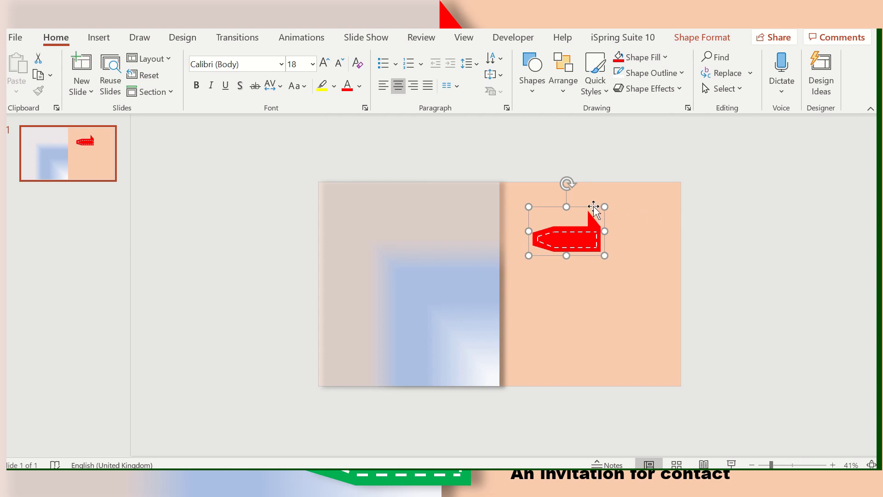
{"action": "mouse_move", "coordinate": [594, 207]}
{"action": "left_mouse_down"}
{"action": "mouse_move", "coordinate": [512, 197]}
{"action": "mouse_move", "coordinate": [504, 178]}
{"action": "left_mouse_up"}
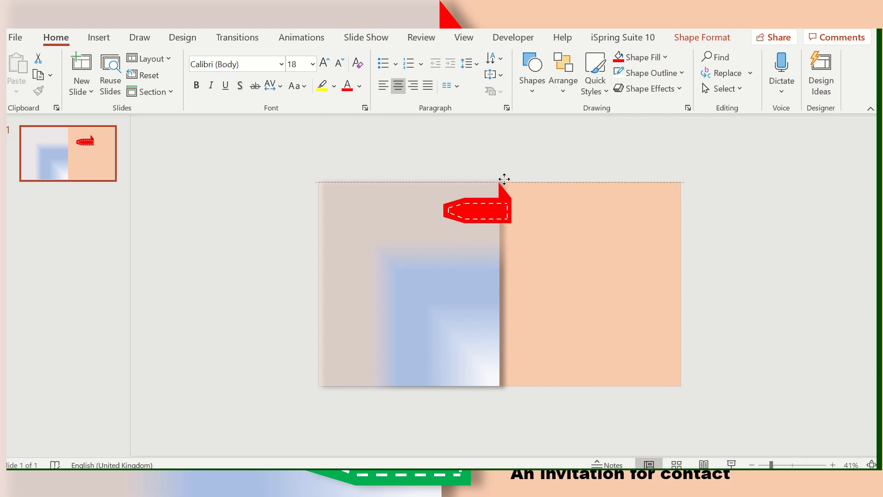
{"action": "left_click_drag", "start_coordinate": [504, 178], "coordinate": [505, 179]}
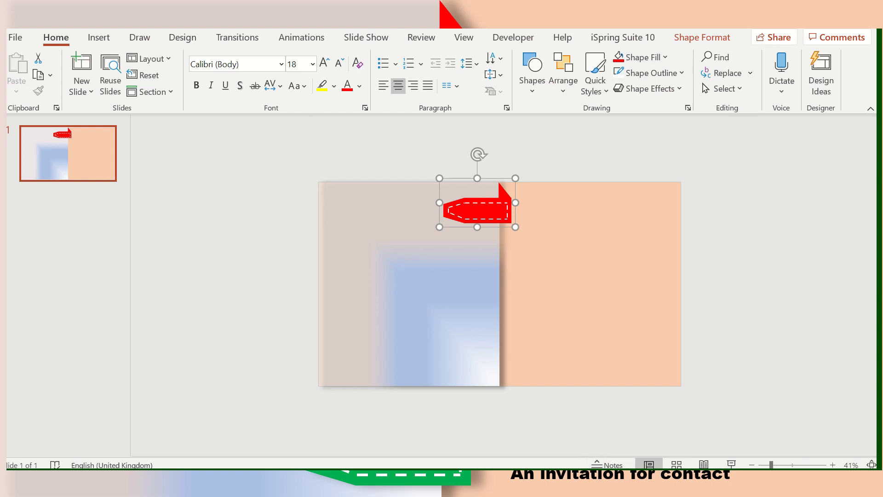
{"action": "left_click", "coordinate": [596, 424]}
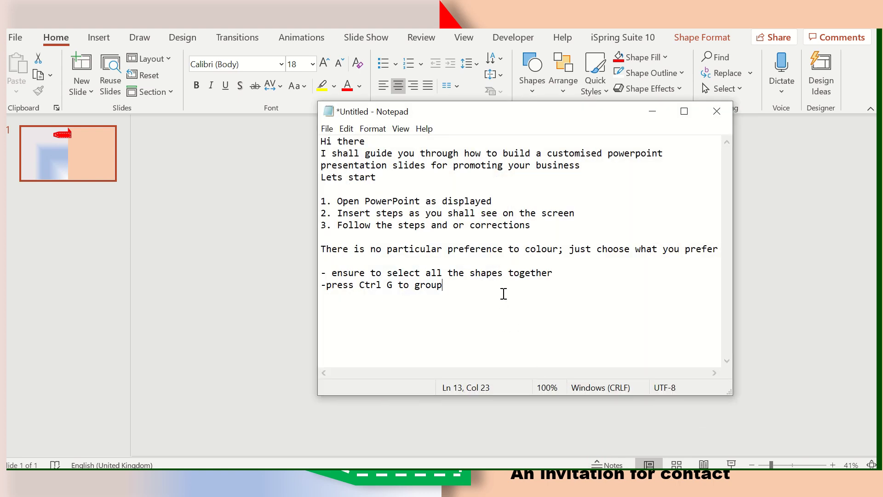
Write the note 'Now, repeat the process for 3 more making sure you use different colours'.
{"action": "key", "text": "Return"}
{"action": "key", "text": "Return"}
{"action": "type", "text": "Now"}
{"action": "type", "text": ", "}
{"action": "type", "text": "repe"}
{"action": "type", "text": "at the proc"}
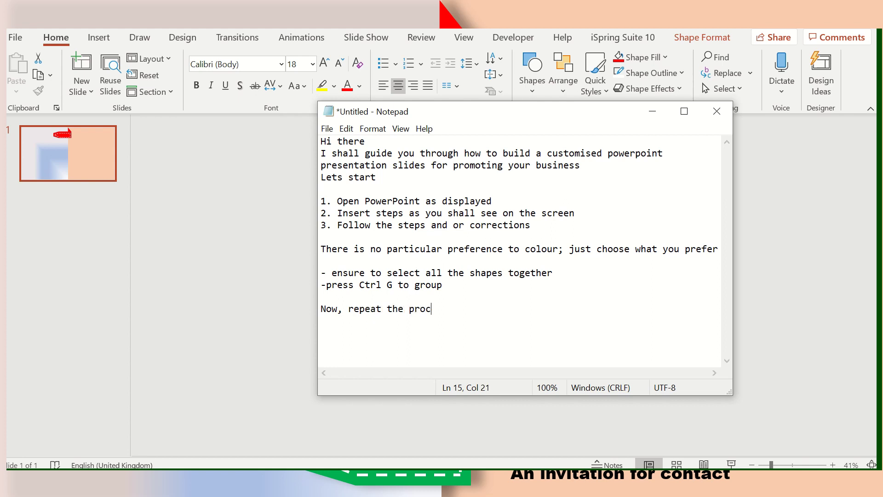
{"action": "type", "text": "ess "}
{"action": "type", "text": "for 4"}
{"action": "key", "text": "BackSpace"}
{"action": "type", "text": "3 m"}
{"action": "type", "text": "ore"}
{"action": "type", "text": "make"}
{"action": "key", "text": "BackSpace"}
{"action": "type", "text": "i"}
{"action": "type", "text": "ng sure "}
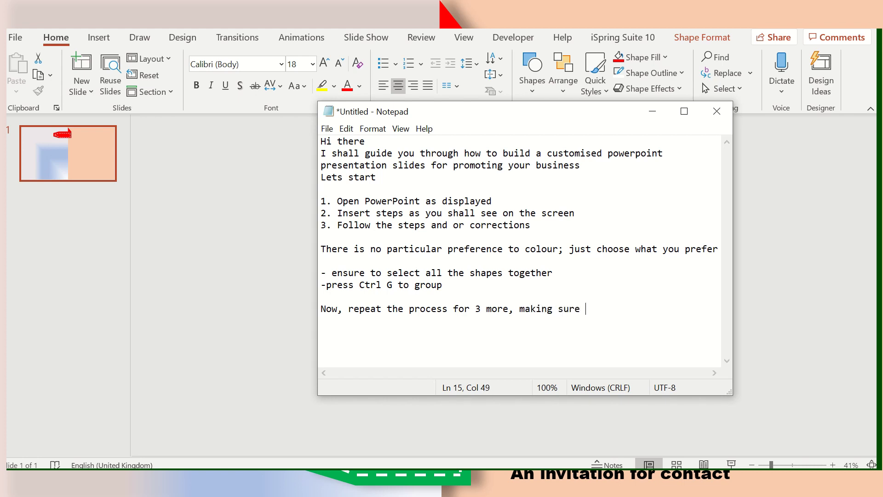
{"action": "type", "text": "you "}
{"action": "type", "text": "use dif"}
{"action": "key", "text": "BackSpace"}
{"action": "type", "text": "diff"}
{"action": "type", "text": "ic"}
{"action": "key", "text": "BackSpace"}
{"action": "key", "text": "BackSpace"}
{"action": "type", "text": "e"}
{"action": "type", "text": "rent col"}
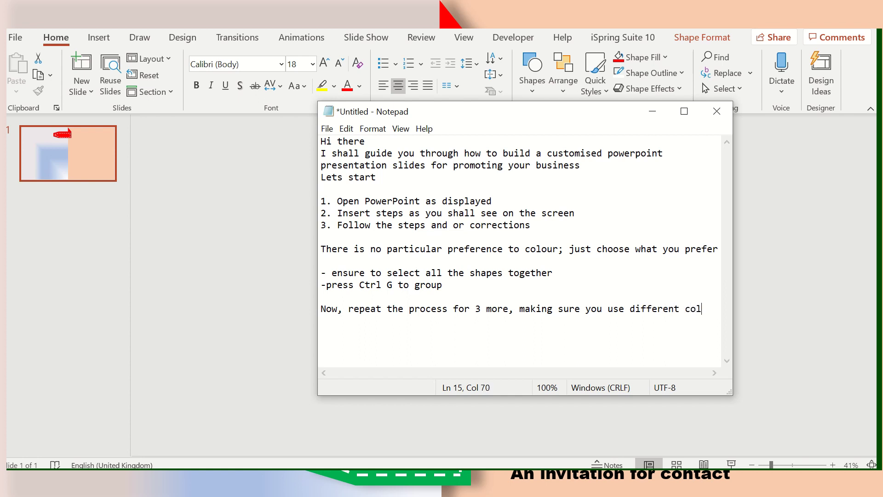
{"action": "type", "text": "ours"}
Add '- for the sake of time, I shall do that part off recording' and minimise Notepad.
{"action": "key", "text": "Return"}
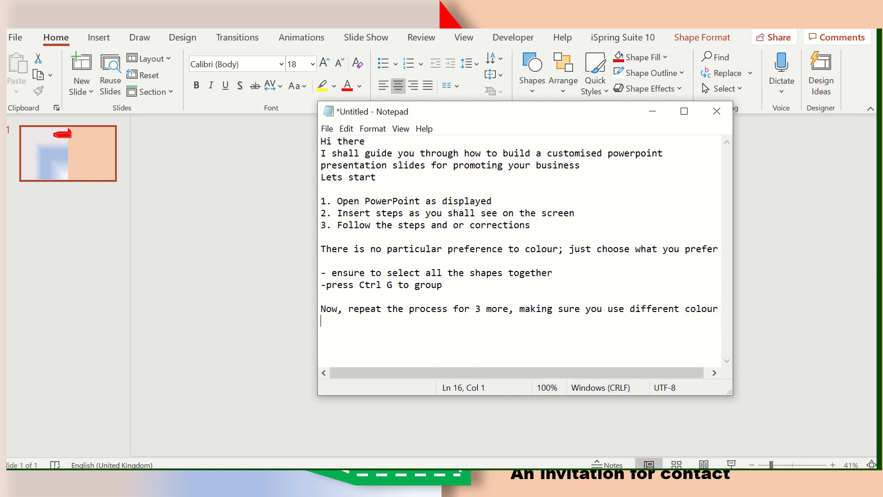
{"action": "key", "text": "Return"}
{"action": "type", "text": "- for "}
{"action": "type", "text": "the sak"}
{"action": "key", "text": "BackSpace"}
{"action": "type", "text": "ke of time, "}
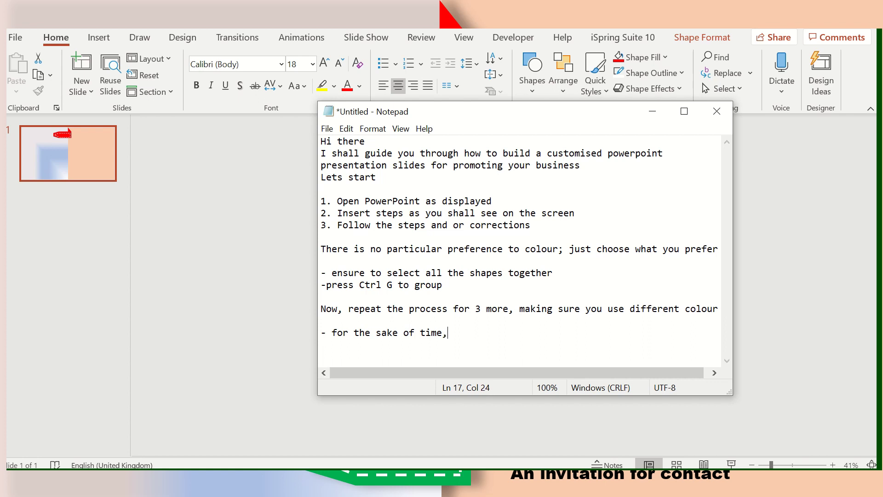
{"action": "type", "text": "I shall "}
{"action": "type", "text": "do th"}
{"action": "type", "text": "at pa"}
{"action": "type", "text": "rt of"}
{"action": "key", "text": "BackSpace"}
{"action": "type", "text": "off"}
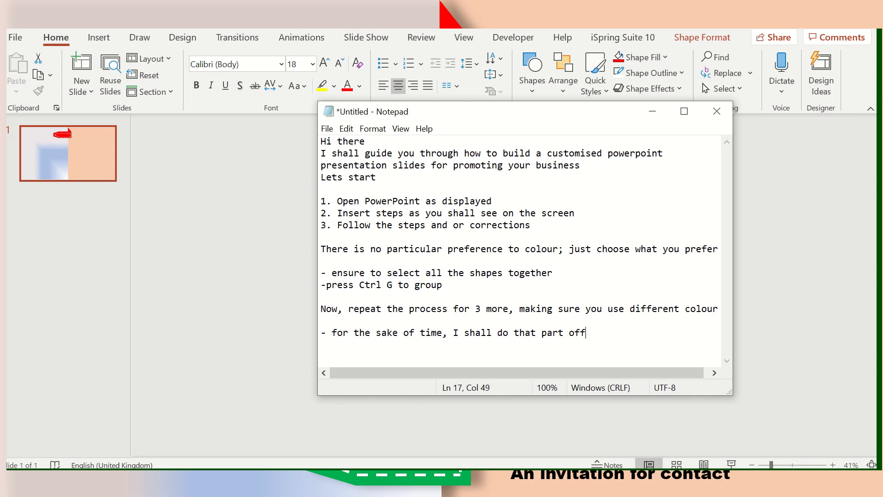
{"action": "type", "text": " recording"}
{"action": "left_click", "coordinate": [652, 113]}
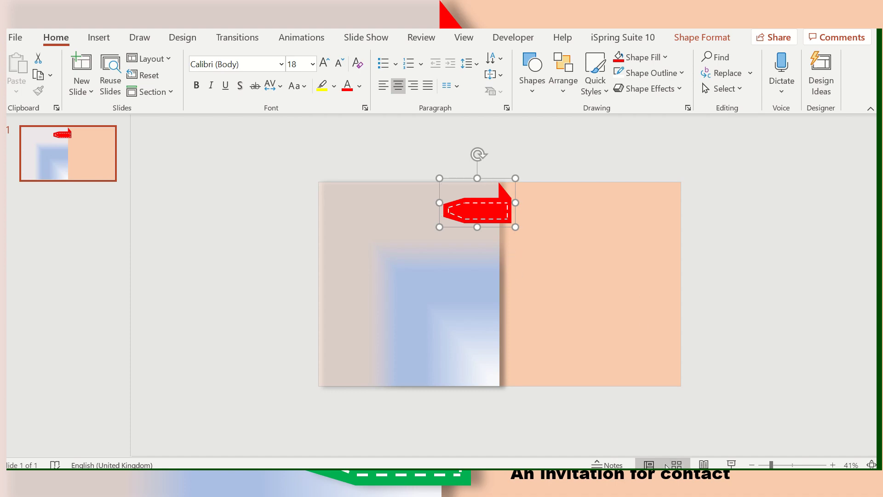
Bring the Presentation1 window to the front from the PowerPoint taskbar previews.
{"action": "mouse_move", "coordinate": [667, 466]}
{"action": "left_click", "coordinate": [593, 418]}
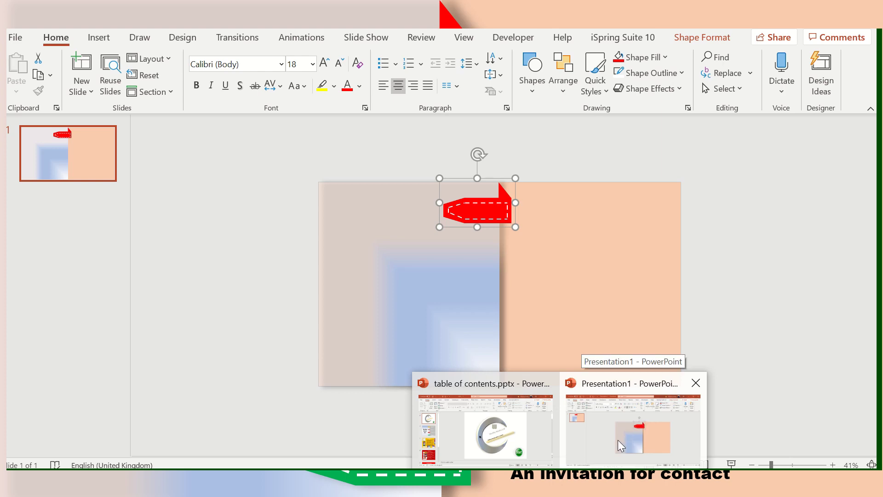
{"action": "left_click", "coordinate": [617, 440]}
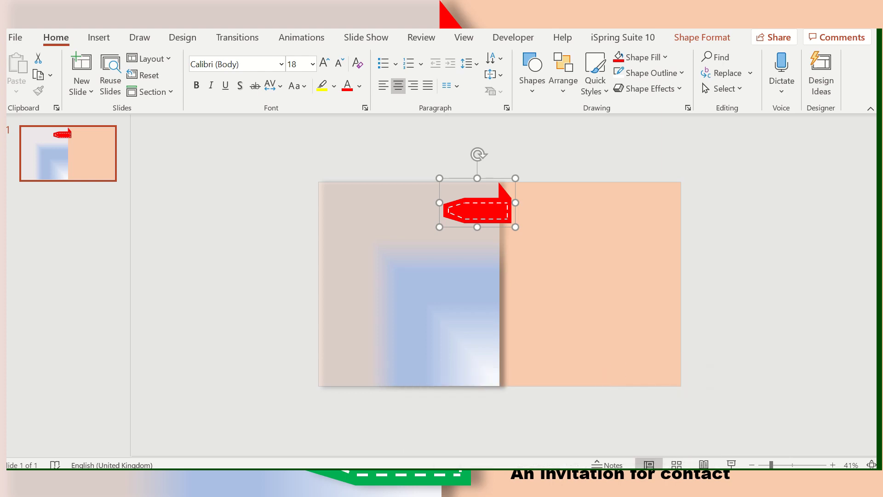
Toggle show-desktop off and on to bring back the four-tag presentation and Notepad notes.
{"action": "key", "text": "super+d"}
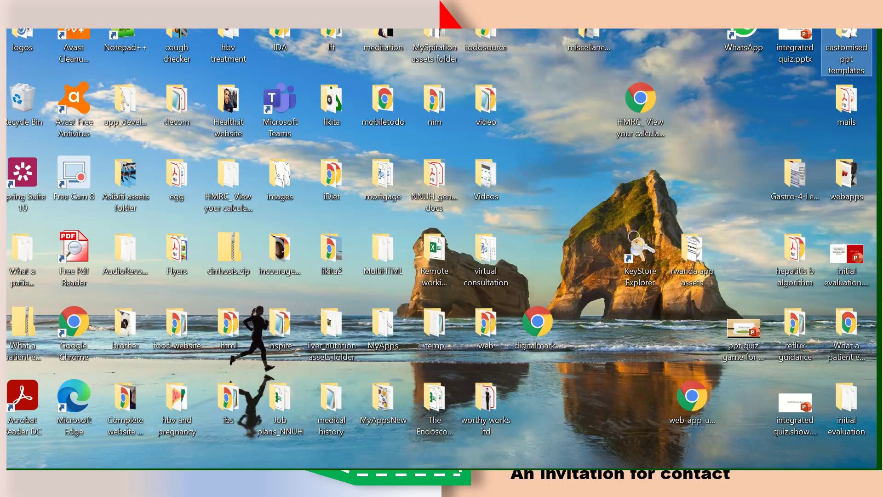
{"action": "key", "text": "super+d"}
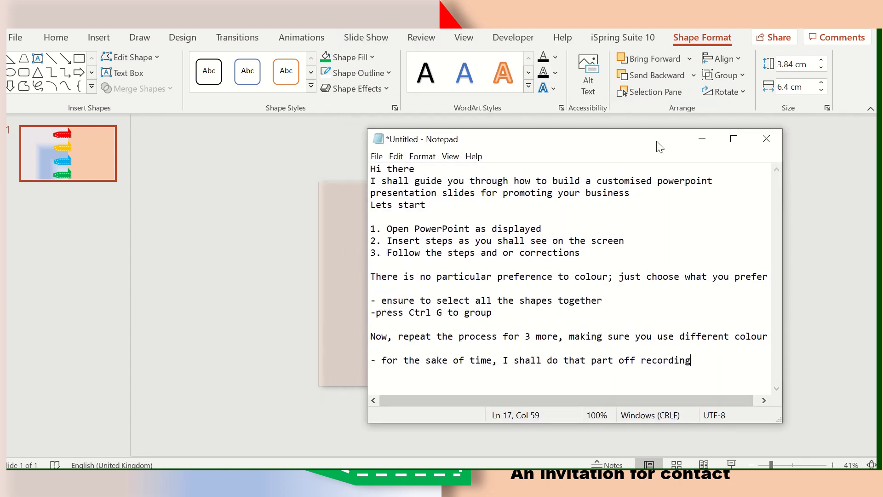
Move Notepad aside and add the note '- you can see the different colours now'.
{"action": "mouse_move", "coordinate": [600, 115]}
{"action": "left_mouse_down"}
{"action": "mouse_move", "coordinate": [728, 137]}
{"action": "mouse_move", "coordinate": [294, 134]}
{"action": "left_mouse_up"}
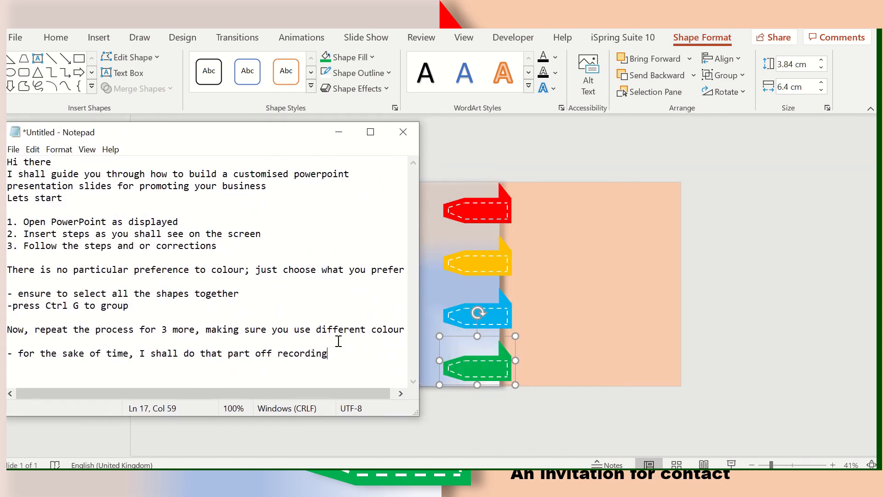
{"action": "key", "text": "Return"}
{"action": "key", "text": "Return"}
{"action": "type", "text": "- "}
{"action": "type", "text": "you can "}
{"action": "type", "text": "see the "}
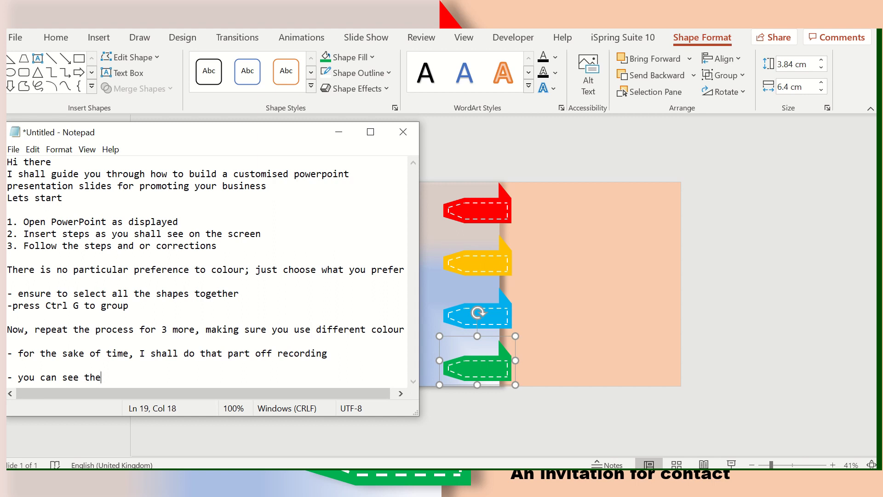
{"action": "type", "text": "diffe"}
{"action": "type", "text": "rent col"}
{"action": "type", "text": "ours "}
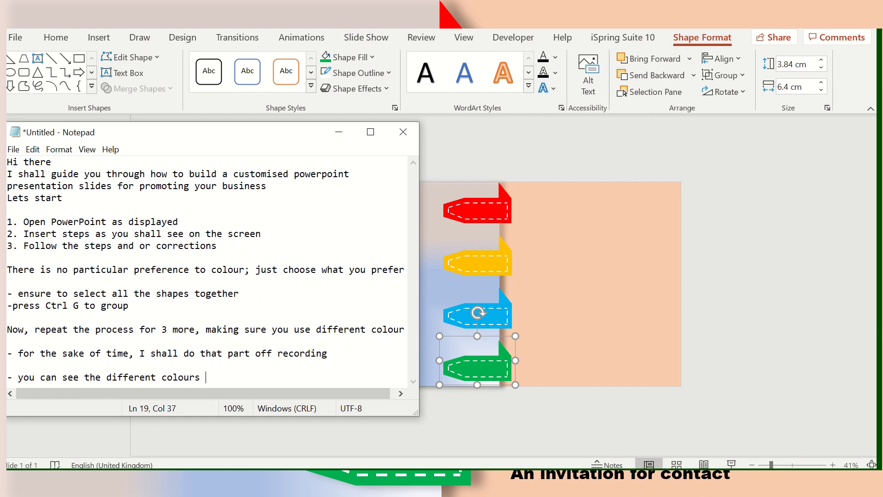
{"action": "type", "text": "no"}
{"action": "key", "text": "BackSpace"}
{"action": "type", "text": "now"}
Add the note 'Next, insert numbers for each decoration' and minimise Notepad.
{"action": "key", "text": "Return"}
{"action": "key", "text": "Return"}
{"action": "type", "text": "-"}
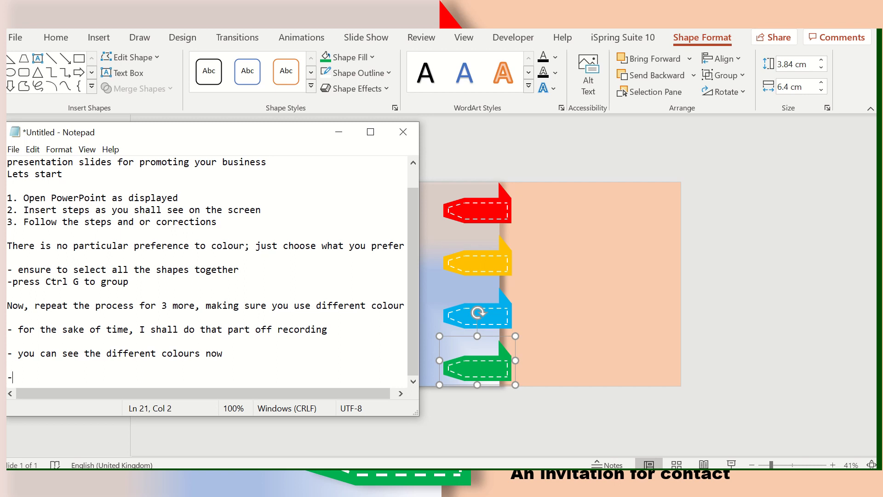
{"action": "type", "text": "Next "}
{"action": "type", "text": ", in"}
{"action": "type", "text": "sert"}
{"action": "type", "text": "number"}
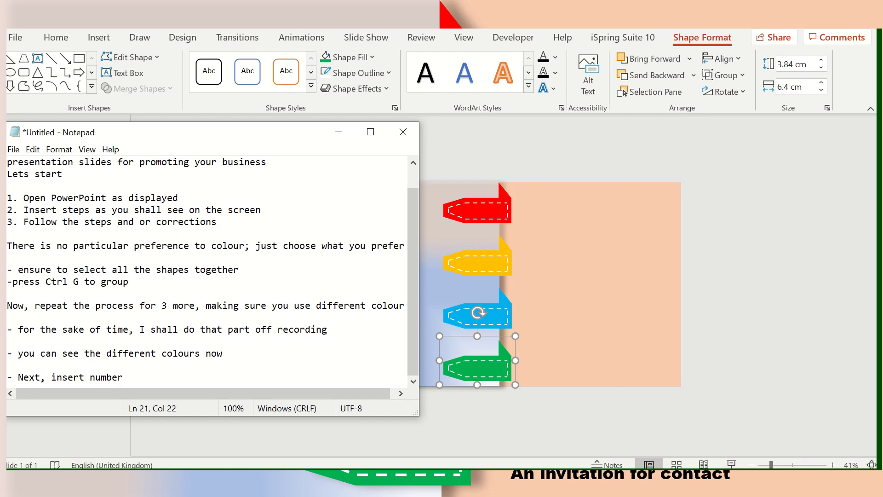
{"action": "type", "text": "s"}
{"action": "type", "text": " i"}
{"action": "key", "text": "BackSpace"}
{"action": "type", "text": "for e"}
{"action": "type", "text": "ach "}
{"action": "type", "text": "decor"}
{"action": "type", "text": "ato"}
{"action": "key", "text": "BackSpace"}
{"action": "type", "text": "io"}
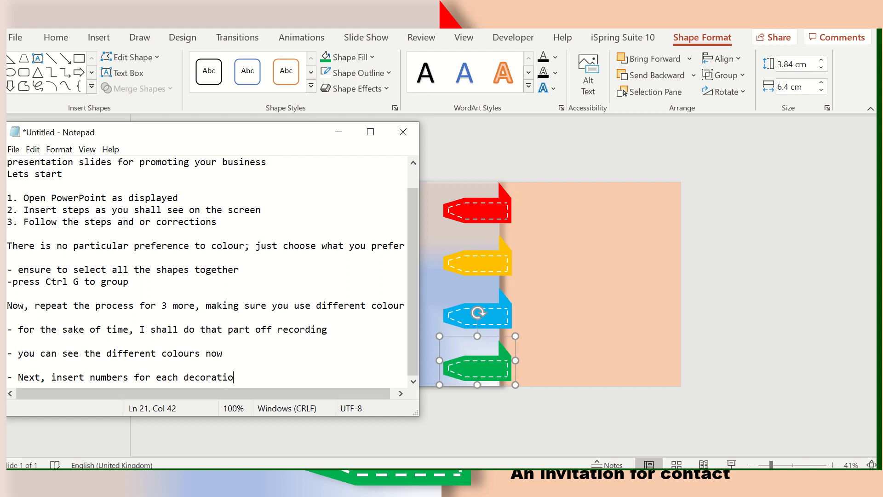
{"action": "type", "text": "n"}
{"action": "key", "text": "Return"}
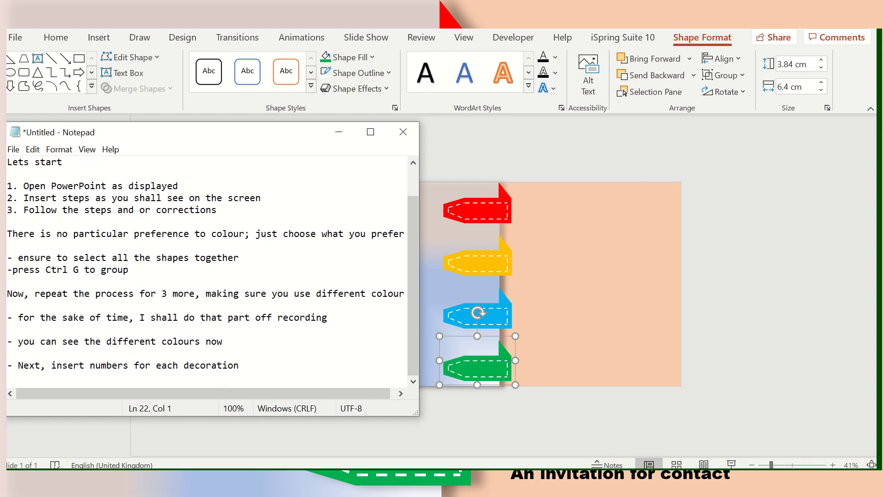
{"action": "left_click", "coordinate": [339, 132]}
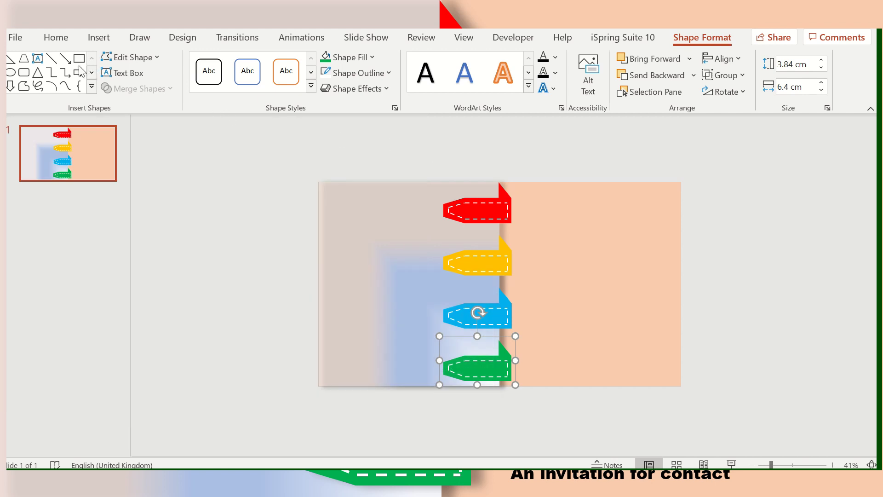
Draw a 01 text box over the red tag and set it in Arial Black.
{"action": "left_click", "coordinate": [39, 60]}
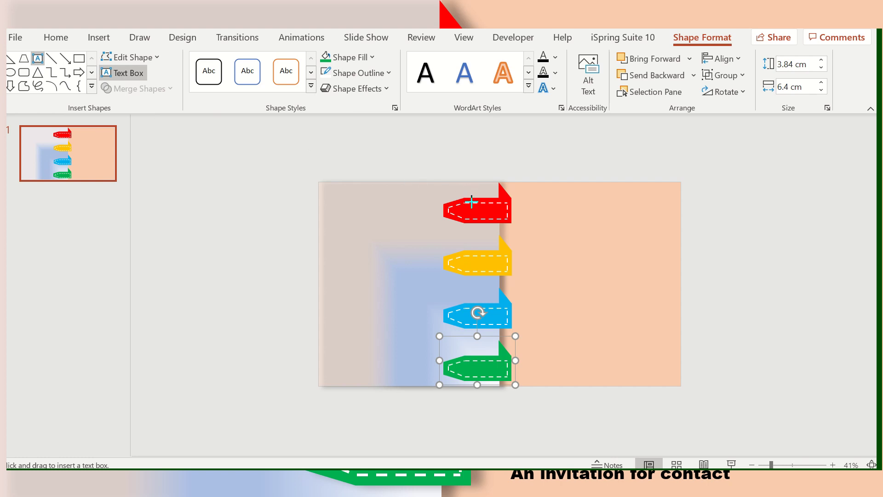
{"action": "left_click_drag", "start_coordinate": [465, 199], "coordinate": [500, 220]}
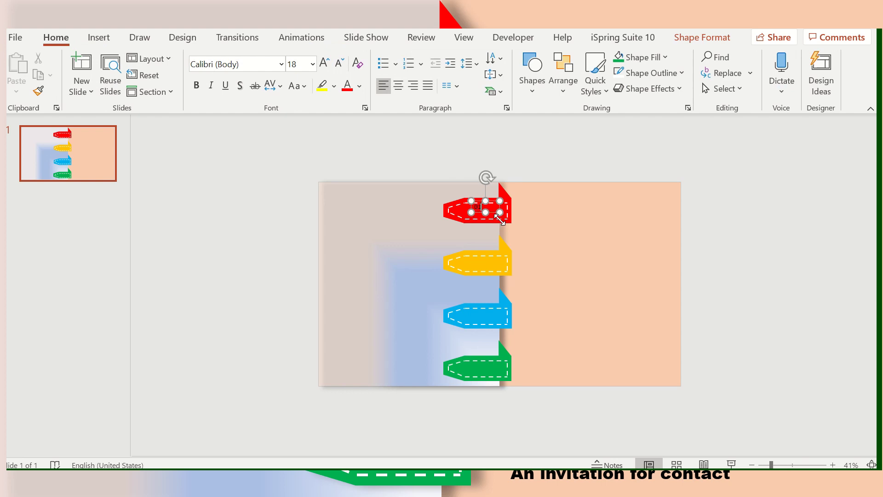
{"action": "left_click", "coordinate": [481, 202]}
{"action": "left_click", "coordinate": [281, 64]}
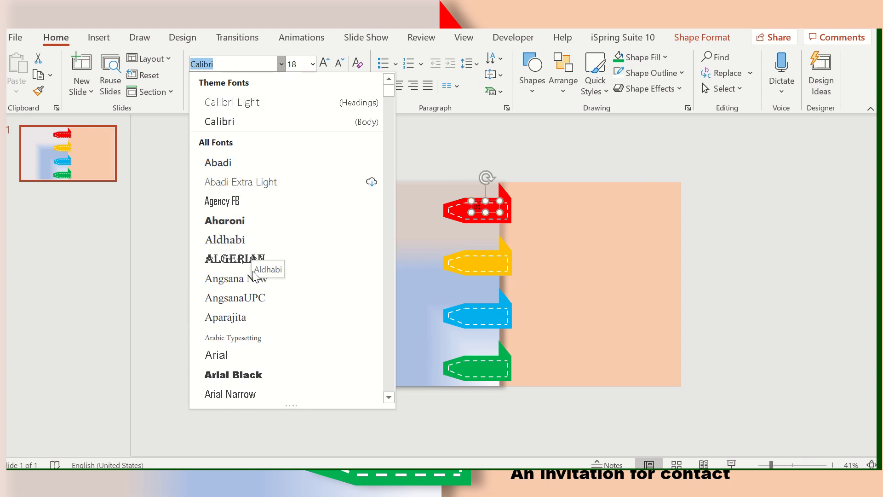
{"action": "left_click", "coordinate": [254, 373]}
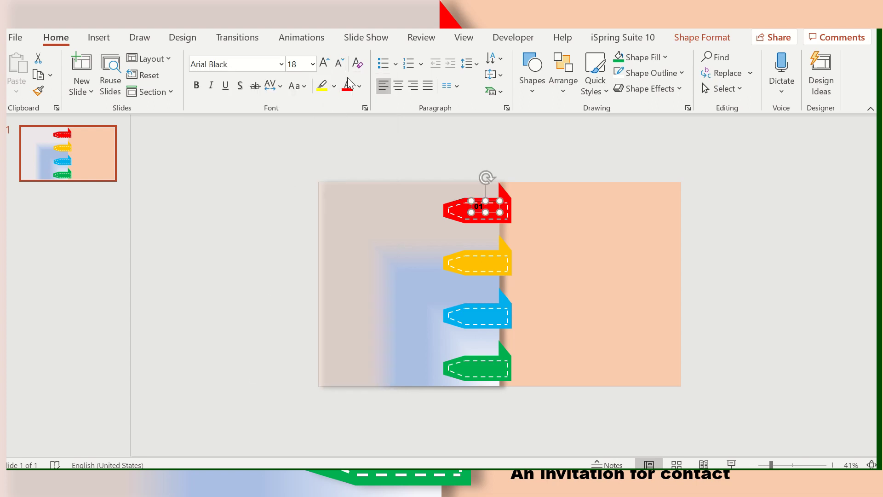
Make the 01 label white at size 36 and position it on the tag.
{"action": "left_click", "coordinate": [359, 87]}
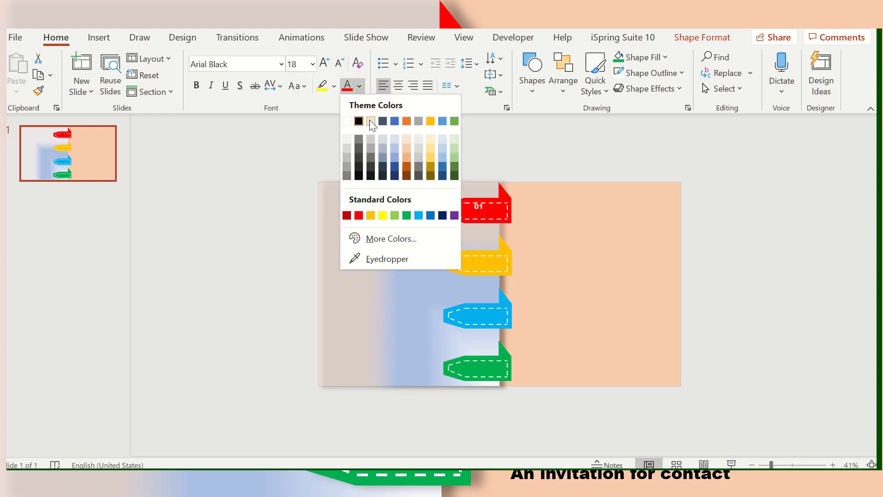
{"action": "left_click", "coordinate": [347, 121]}
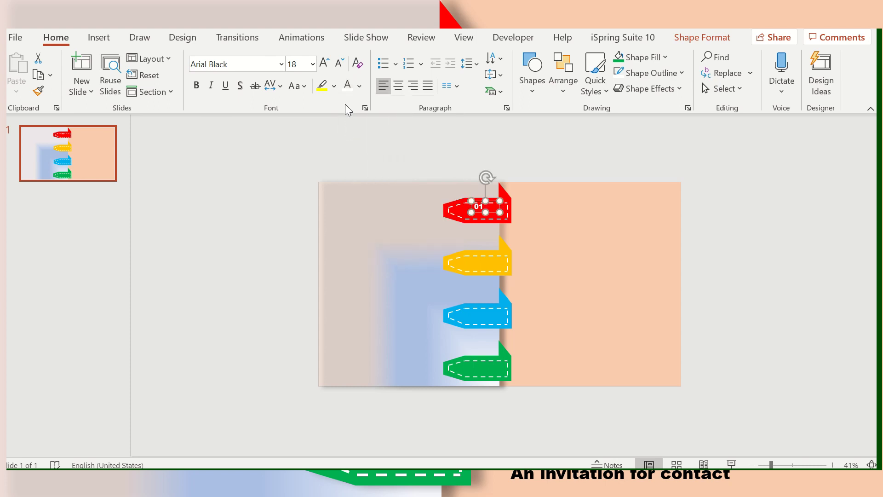
{"action": "left_click", "coordinate": [324, 63]}
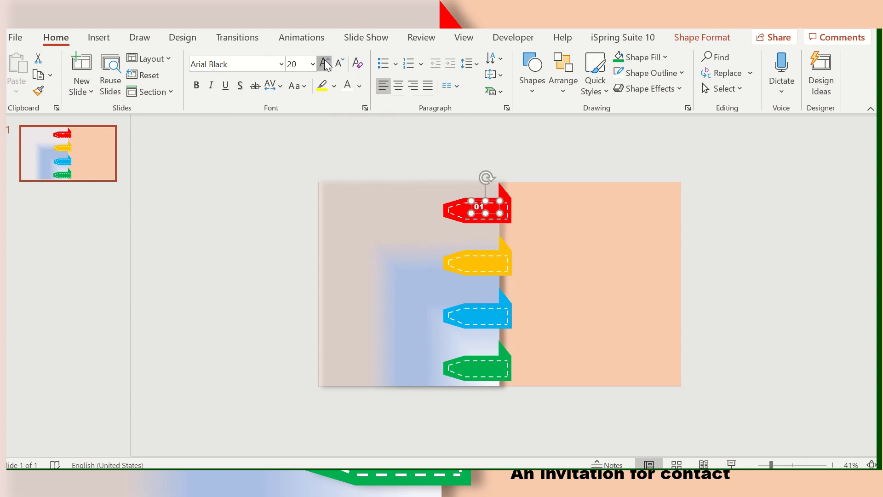
{"action": "left_click", "coordinate": [325, 63]}
{"action": "left_click", "coordinate": [324, 63]}
{"action": "left_click", "coordinate": [324, 63]}
{"action": "left_click", "coordinate": [324, 63]}
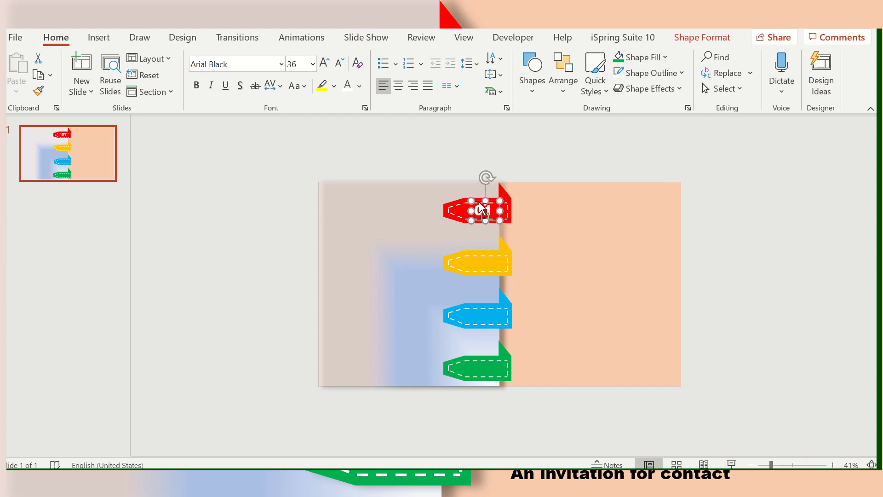
{"action": "left_click_drag", "start_coordinate": [481, 206], "coordinate": [480, 256]}
{"action": "key", "text": "ctrl+d"}
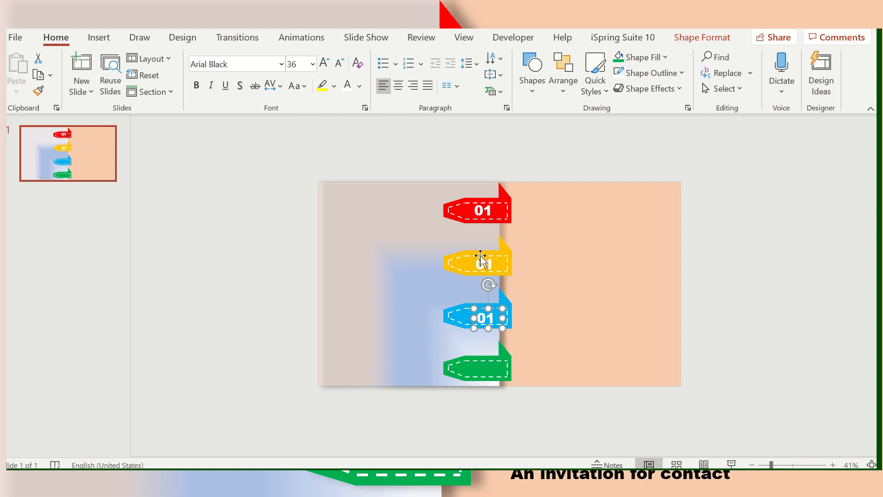
{"action": "key", "text": "ctrl+d"}
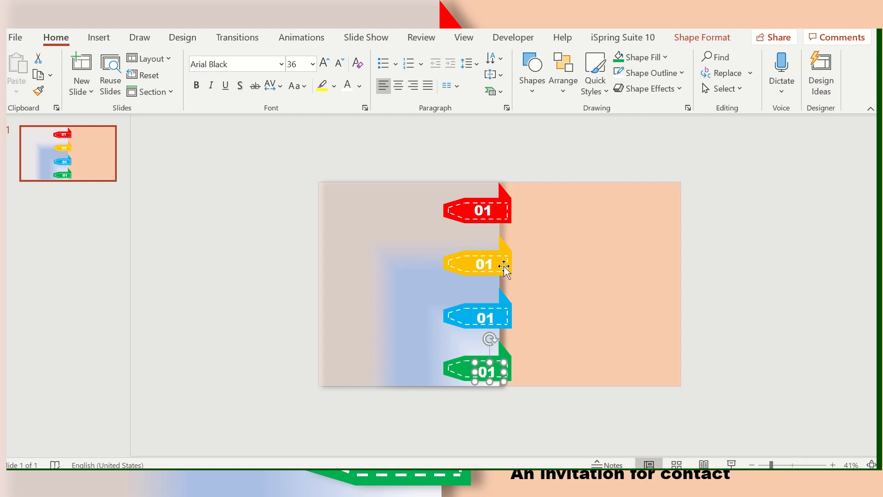
{"action": "left_click", "coordinate": [493, 261]}
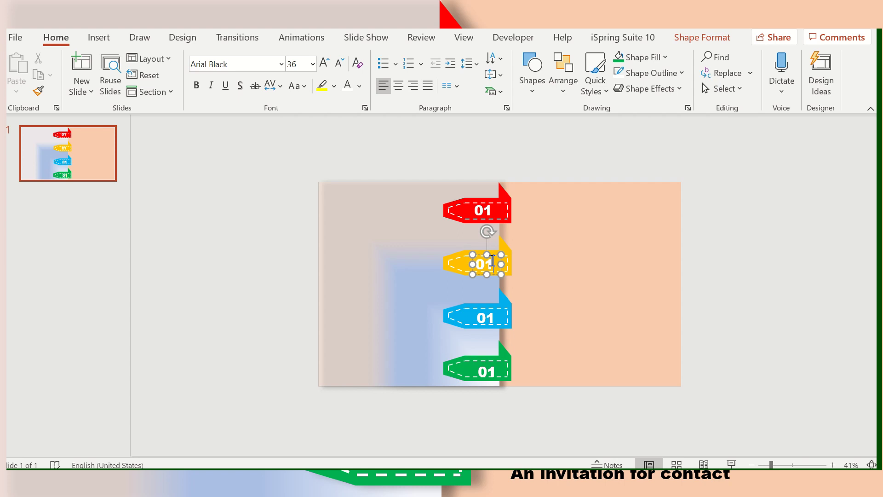
{"action": "key", "text": "BackSpace"}
{"action": "type", "text": "2"}
{"action": "left_click", "coordinate": [494, 316]}
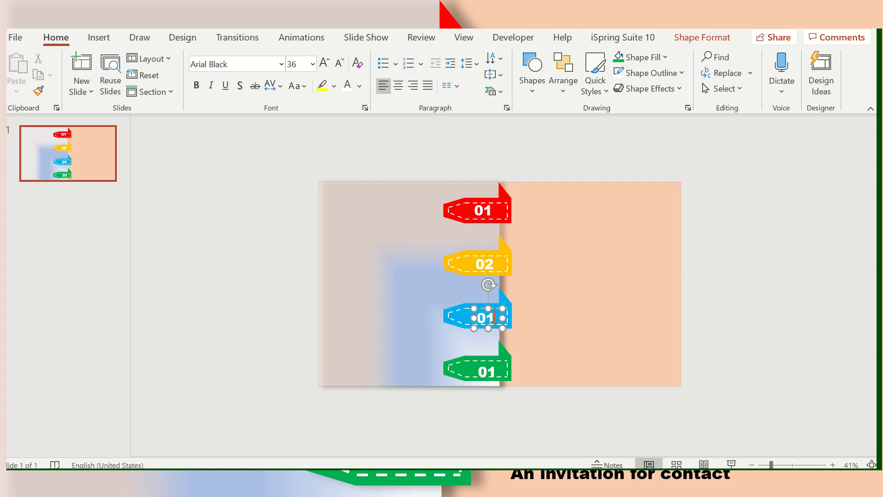
{"action": "key", "text": "BackSpace"}
{"action": "type", "text": "3"}
{"action": "left_click", "coordinate": [496, 366]}
{"action": "key", "text": "BackSpace"}
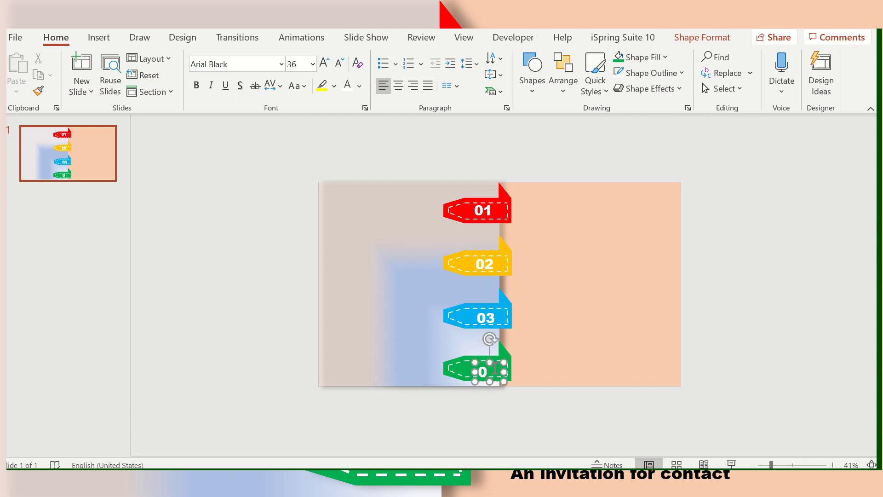
{"action": "type", "text": "4"}
{"action": "left_click_drag", "start_coordinate": [479, 365], "coordinate": [480, 360]}
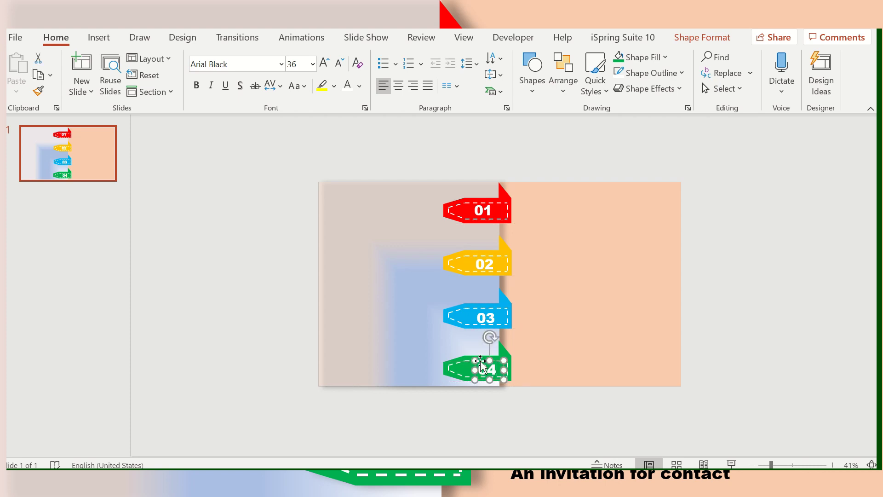
{"action": "left_click", "coordinate": [223, 278]}
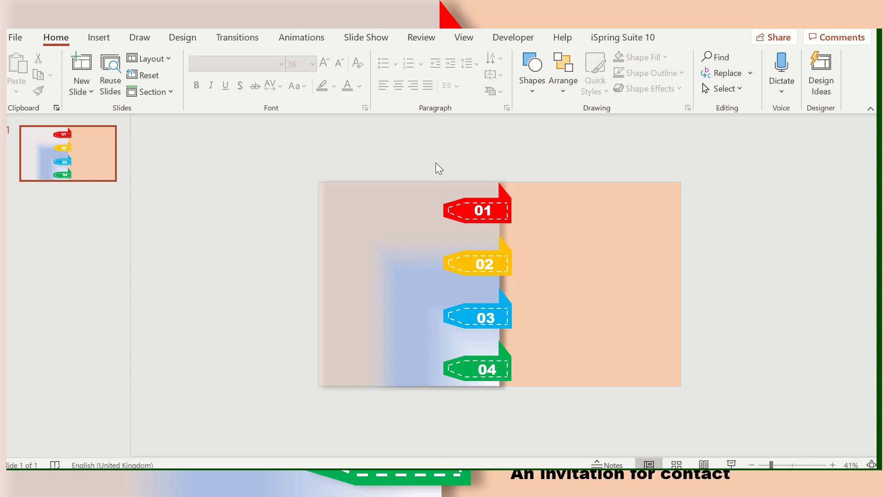
{"action": "left_click_drag", "start_coordinate": [423, 161], "coordinate": [551, 439]}
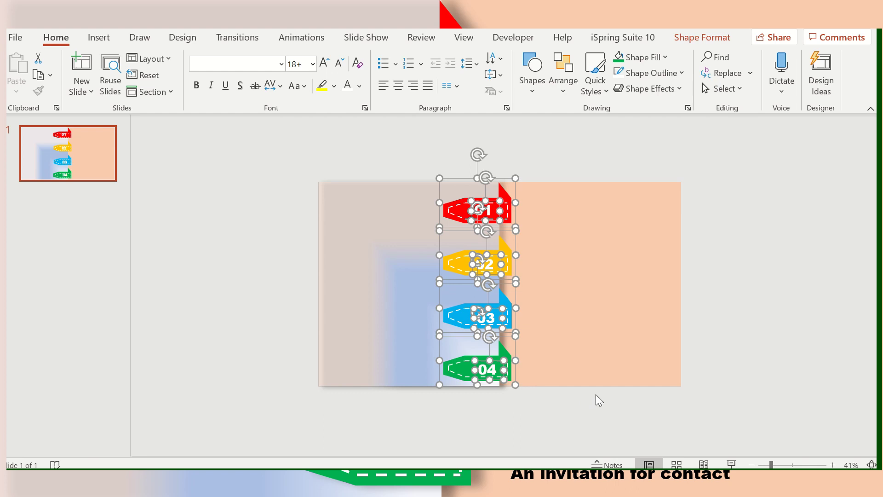
{"action": "left_click", "coordinate": [763, 352]}
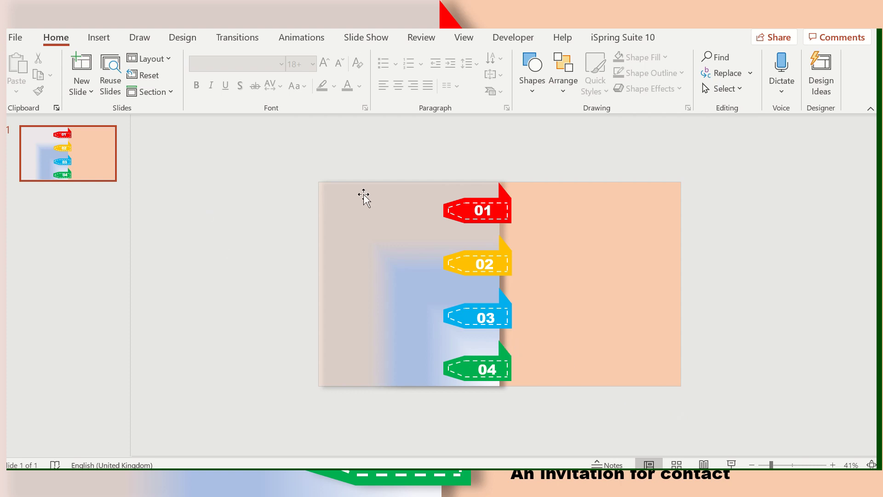
Add a text box on the slide's left reading 'My Awesome Business'.
{"action": "left_click", "coordinate": [534, 96]}
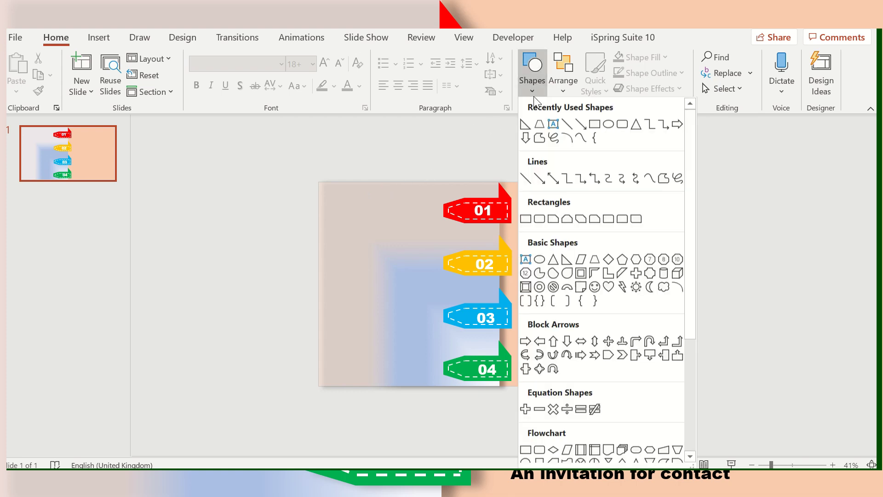
{"action": "left_click", "coordinate": [554, 124]}
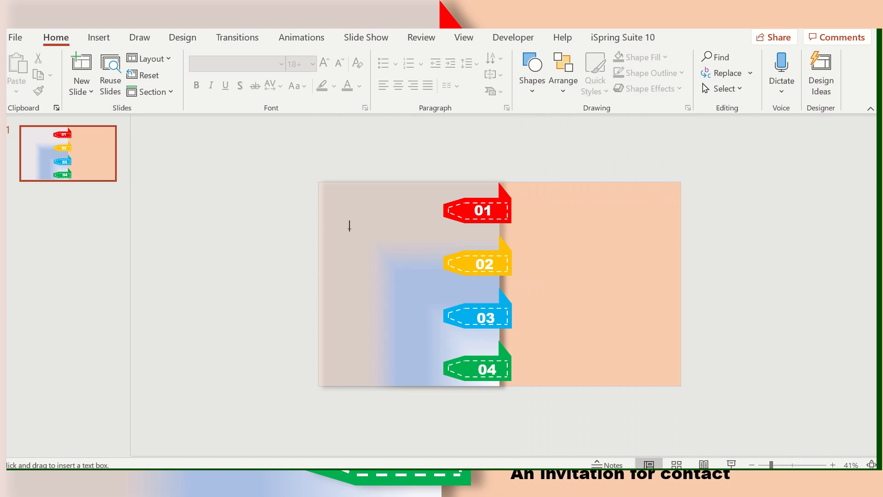
{"action": "left_click_drag", "start_coordinate": [340, 232], "coordinate": [433, 343]}
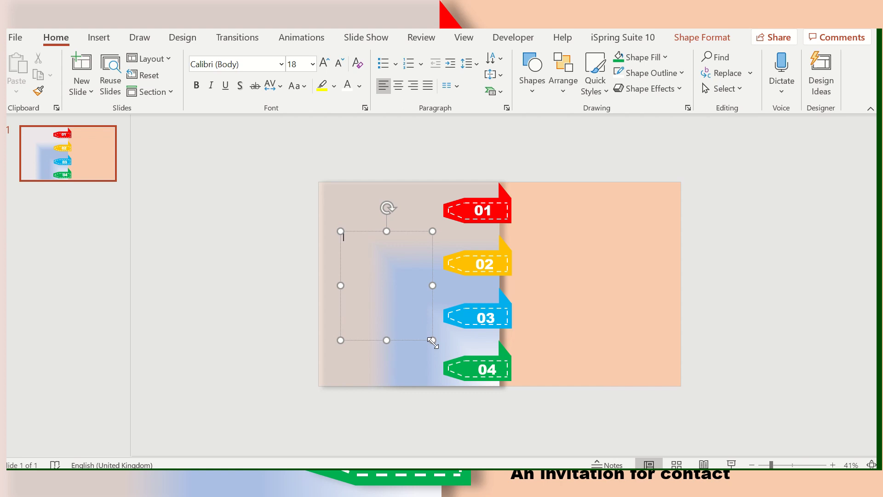
{"action": "type", "text": "My"}
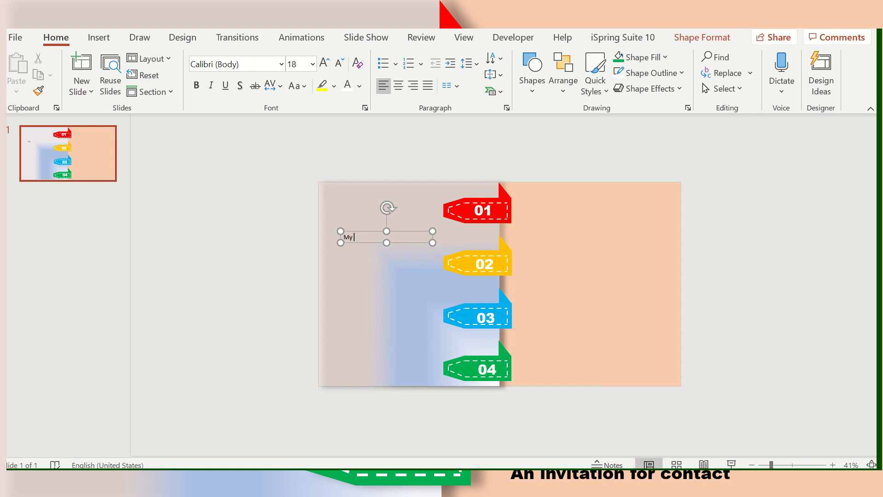
{"action": "type", "text": " Aw"}
{"action": "type", "text": "es"}
{"action": "type", "text": "ome "}
{"action": "type", "text": "Compa"}
{"action": "key", "text": "BackSpace"}
{"action": "key", "text": "BackSpace"}
{"action": "key", "text": "BackSpace"}
{"action": "key", "text": "BackSpace"}
{"action": "key", "text": "BackSpace"}
{"action": "type", "text": "Business"}
Set the title in the Broadway font and enlarge it.
{"action": "left_click", "coordinate": [412, 233]}
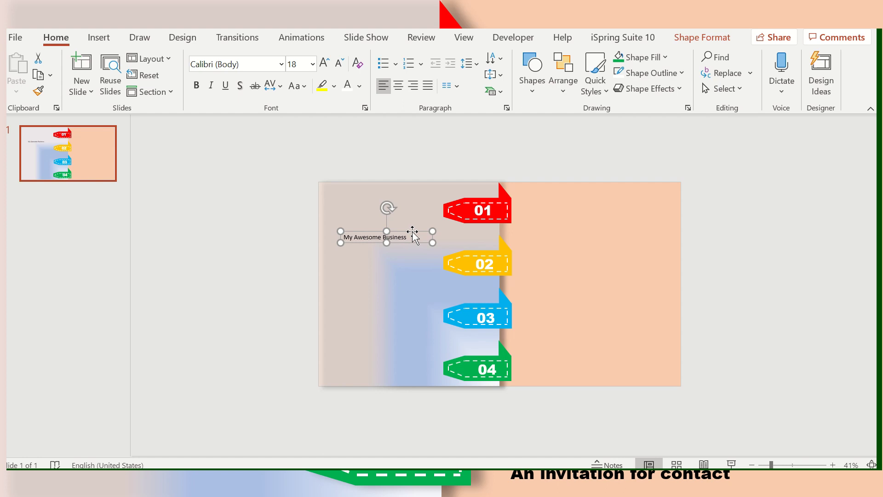
{"action": "left_click", "coordinate": [324, 65]}
{"action": "left_click", "coordinate": [324, 65]}
{"action": "left_click", "coordinate": [325, 65]}
{"action": "left_click", "coordinate": [324, 66]}
{"action": "left_click", "coordinate": [324, 66]}
{"action": "left_click", "coordinate": [324, 65]}
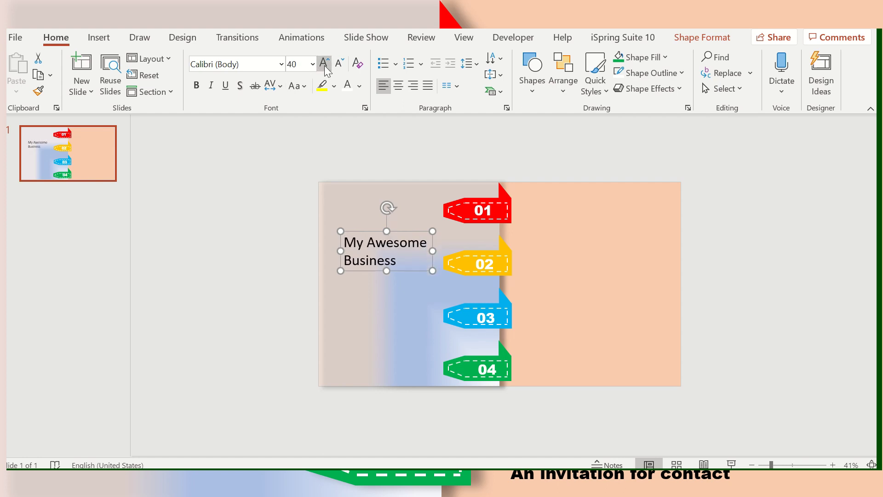
{"action": "left_click", "coordinate": [283, 66]}
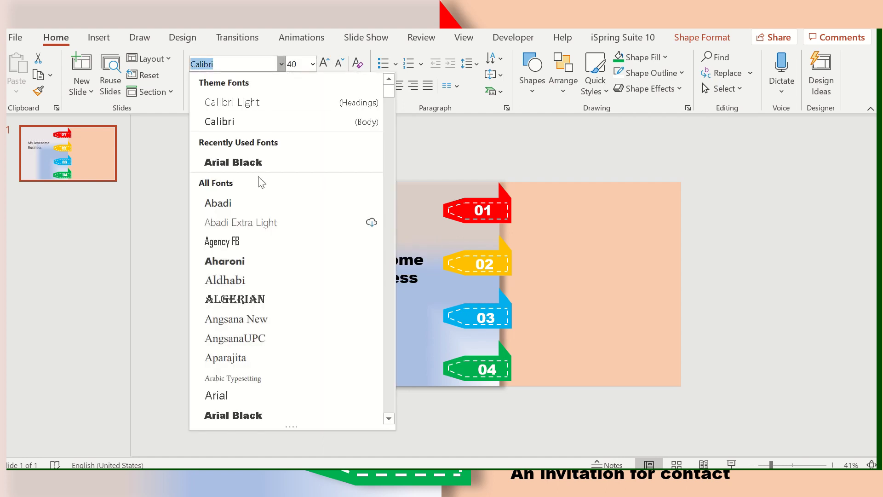
{"action": "left_click_drag", "start_coordinate": [390, 93], "coordinate": [387, 131]}
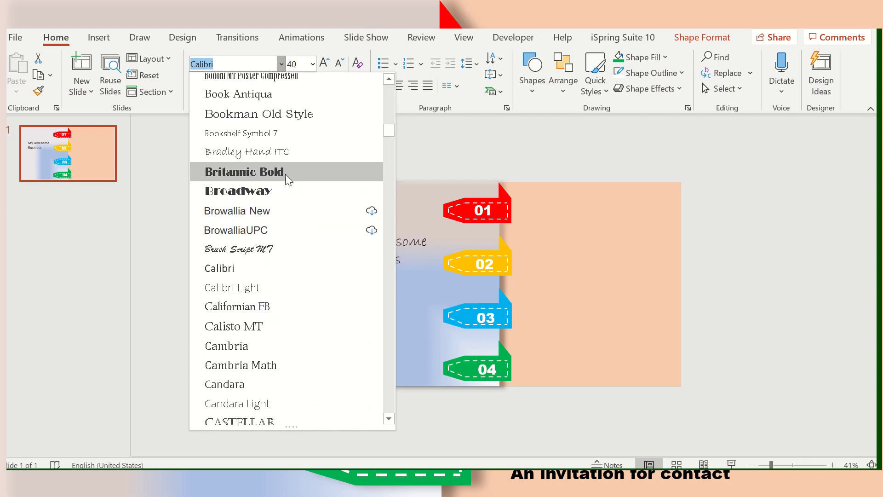
{"action": "left_click", "coordinate": [285, 189]}
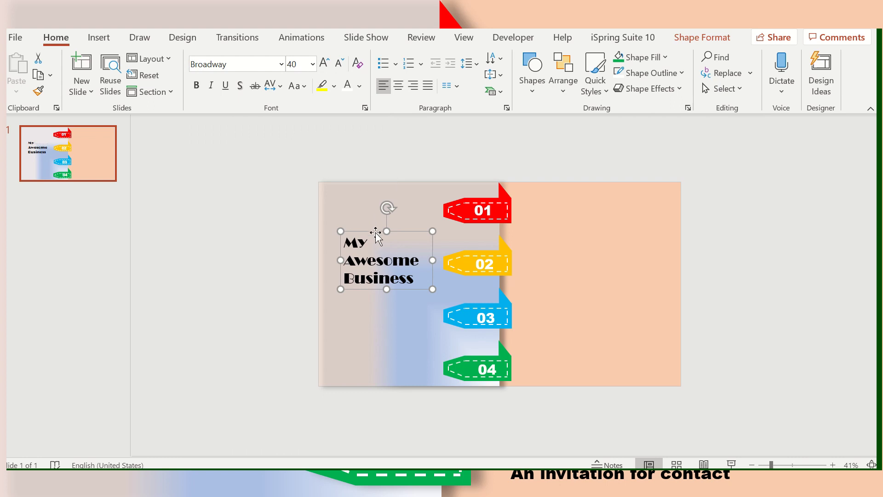
{"action": "left_click", "coordinate": [324, 62]}
{"action": "left_click", "coordinate": [324, 63]}
{"action": "left_click", "coordinate": [324, 62]}
{"action": "left_click", "coordinate": [324, 63]}
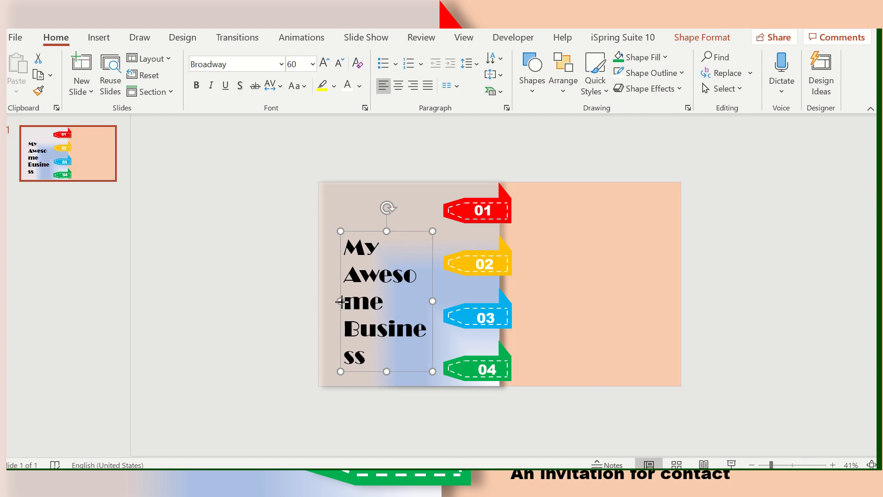
Widen the title box, size the text to 54, centre it and add a text shadow.
{"action": "left_click_drag", "start_coordinate": [340, 301], "coordinate": [333, 301]}
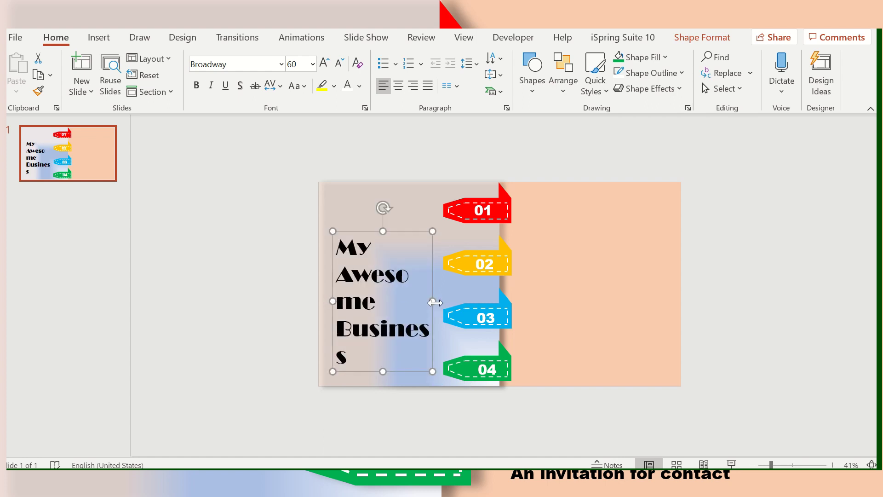
{"action": "left_click_drag", "start_coordinate": [432, 302], "coordinate": [447, 301]}
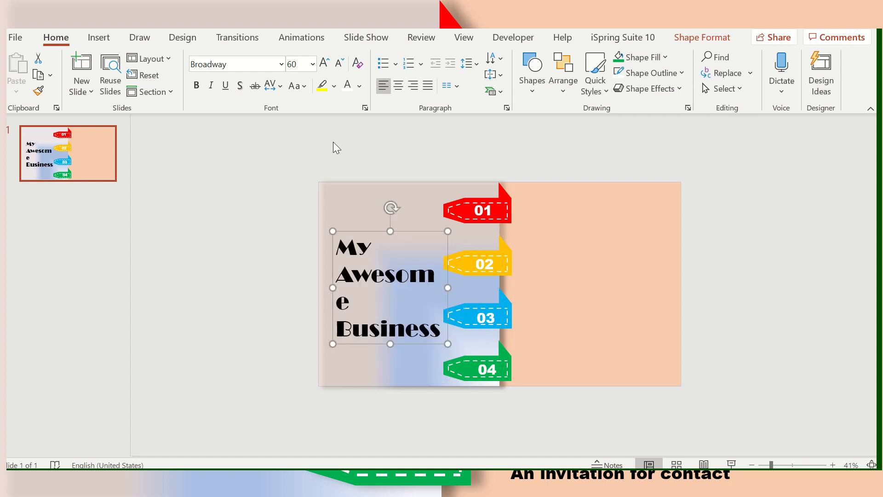
{"action": "left_click", "coordinate": [339, 64]}
{"action": "left_click", "coordinate": [339, 64]}
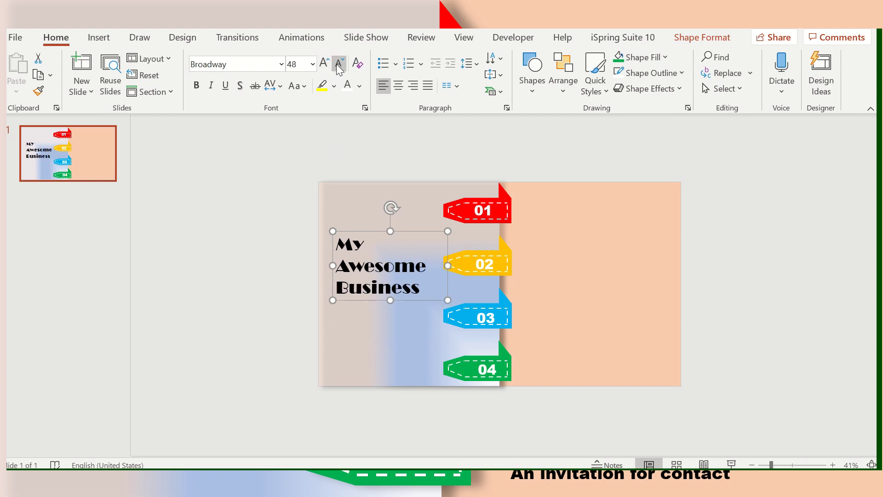
{"action": "left_click", "coordinate": [398, 87]}
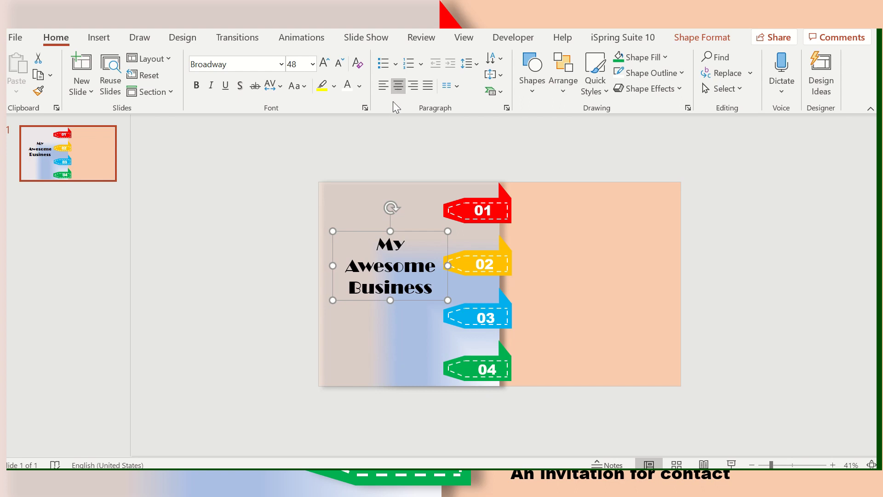
{"action": "left_click", "coordinate": [327, 67]}
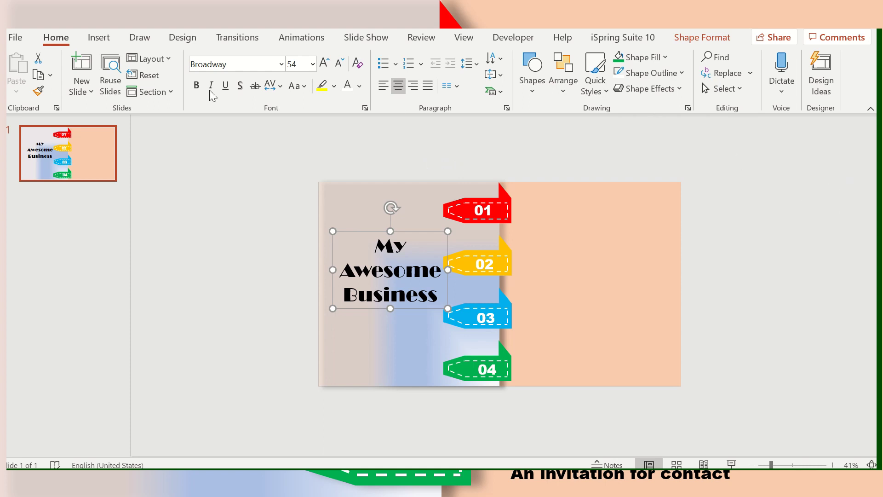
{"action": "left_click", "coordinate": [240, 88]}
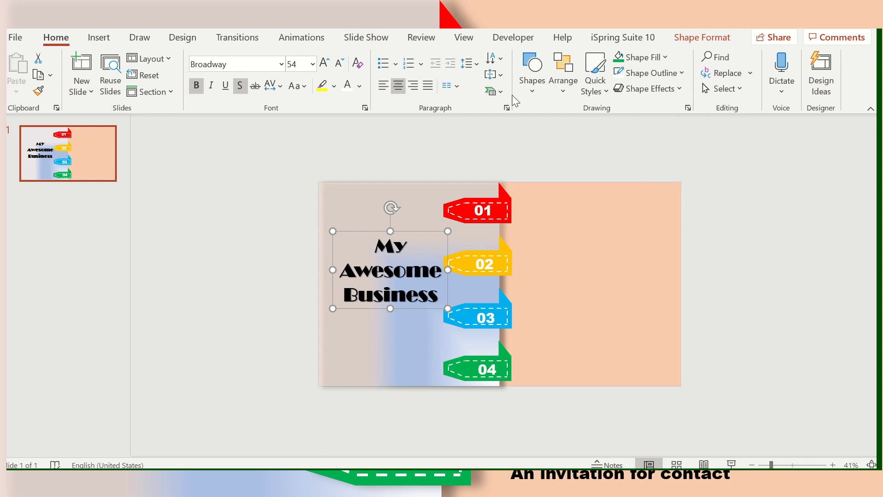
Draw a text box right of the red 01 tag and type INTRODUCTION in it.
{"action": "left_click", "coordinate": [529, 94]}
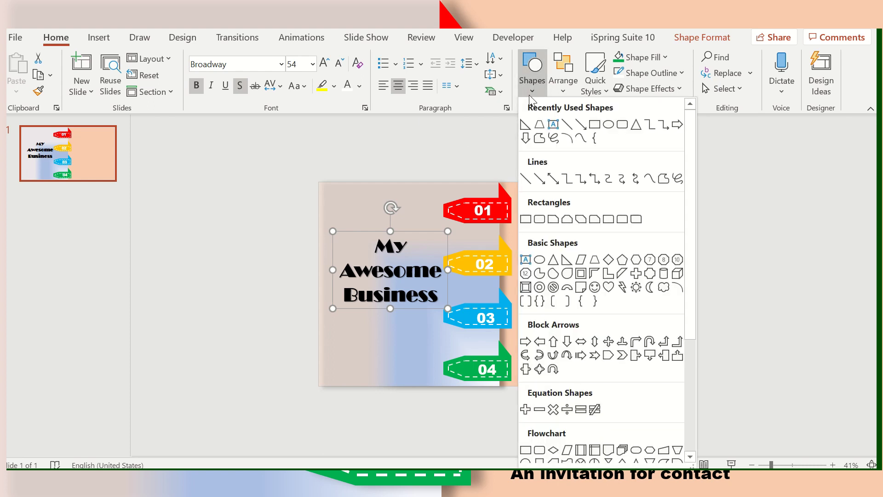
{"action": "left_click", "coordinate": [553, 124]}
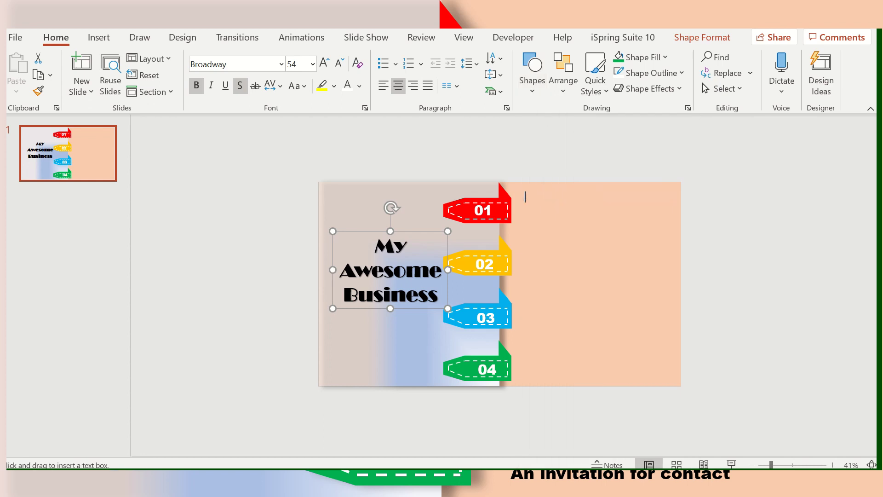
{"action": "left_click_drag", "start_coordinate": [525, 201], "coordinate": [649, 232]}
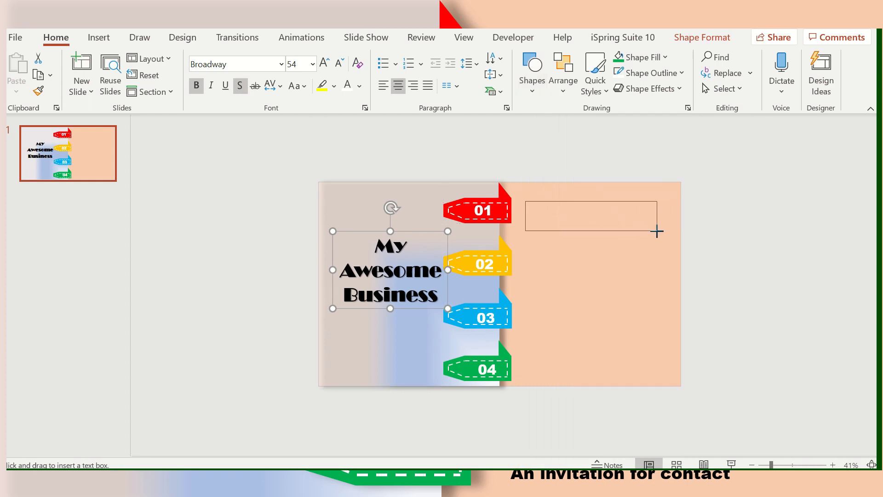
{"action": "left_click_drag", "start_coordinate": [650, 233], "coordinate": [661, 231]}
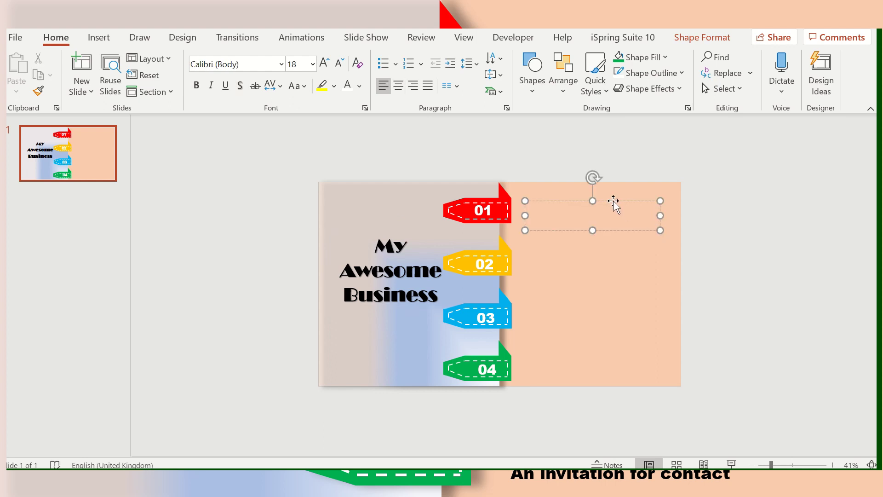
{"action": "left_click_drag", "start_coordinate": [614, 200], "coordinate": [614, 197]}
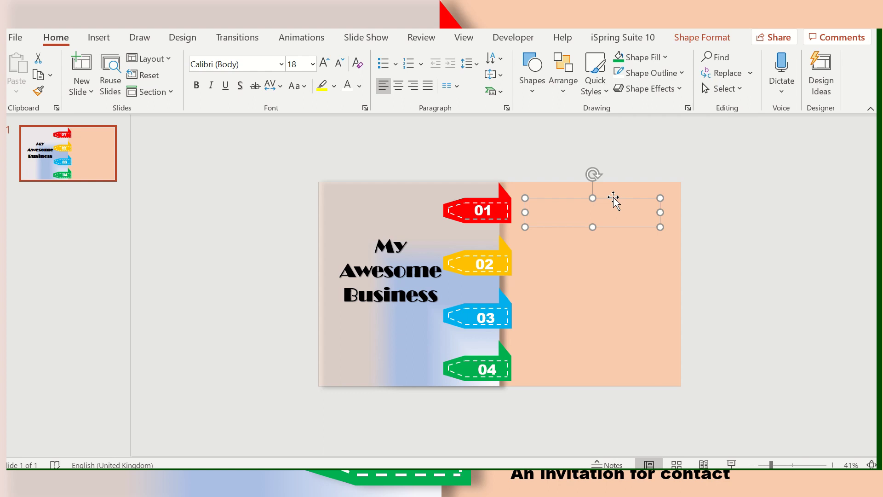
{"action": "type", "text": "wh"}
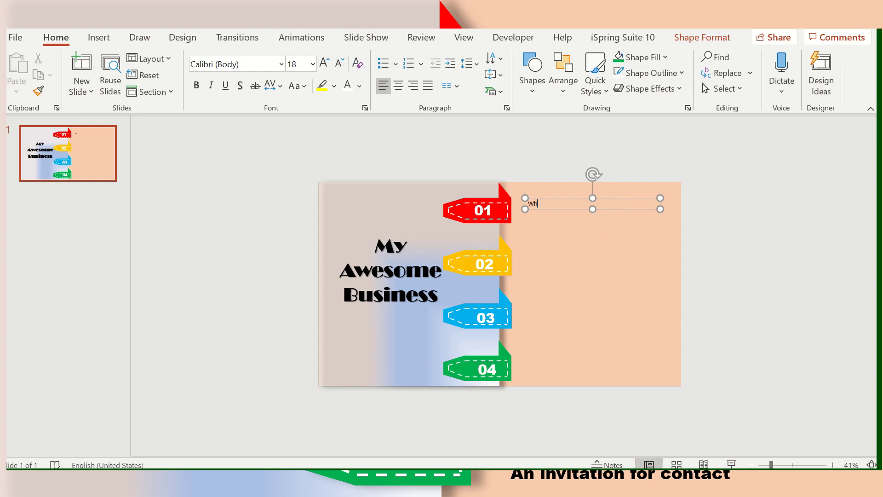
{"action": "type", "text": "a"}
{"action": "type", "text": " we"}
{"action": "type", "text": "are"}
{"action": "key", "text": "BackSpace"}
{"action": "key", "text": "BackSpace"}
{"action": "key", "text": "BackSpace"}
{"action": "key", "text": "BackSpace"}
{"action": "key", "text": "BackSpace"}
{"action": "key", "text": "BackSpace"}
{"action": "key", "text": "BackSpace"}
{"action": "key", "text": "BackSpace"}
{"action": "key", "text": "BackSpace"}
{"action": "key", "text": "BackSpace"}
{"action": "type", "text": "INTR"}
{"action": "type", "text": "ODUCTIO"}
{"action": "type", "text": "N"}
Set the INTRODUCTION heading in Arial Black and enlarge it.
{"action": "left_click", "coordinate": [575, 199]}
{"action": "left_click", "coordinate": [270, 65]}
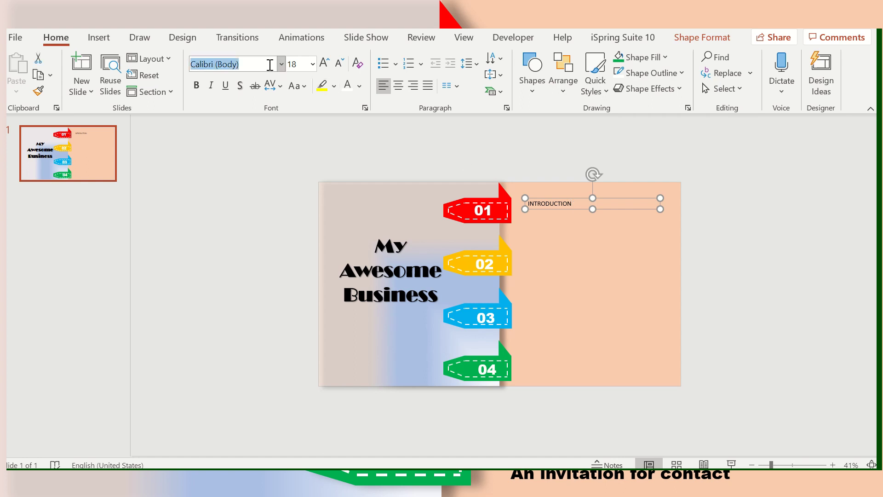
{"action": "left_click", "coordinate": [281, 65]}
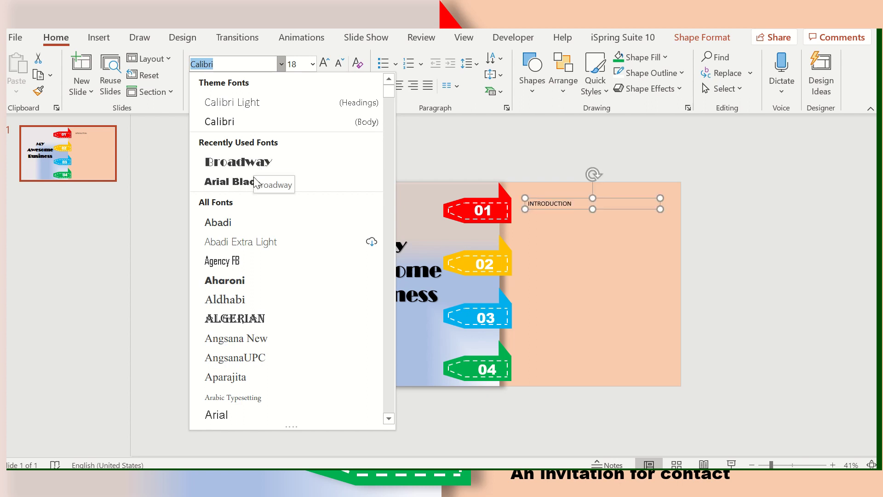
{"action": "left_click", "coordinate": [256, 182]}
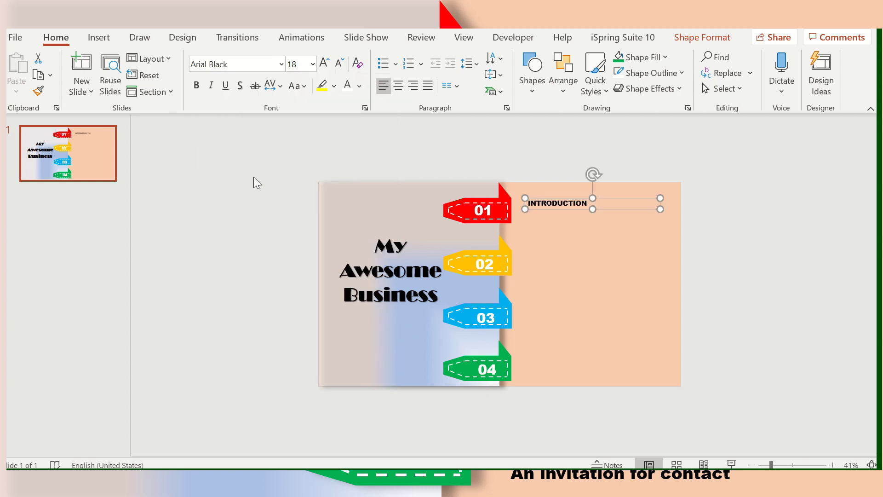
{"action": "left_click", "coordinate": [324, 63]}
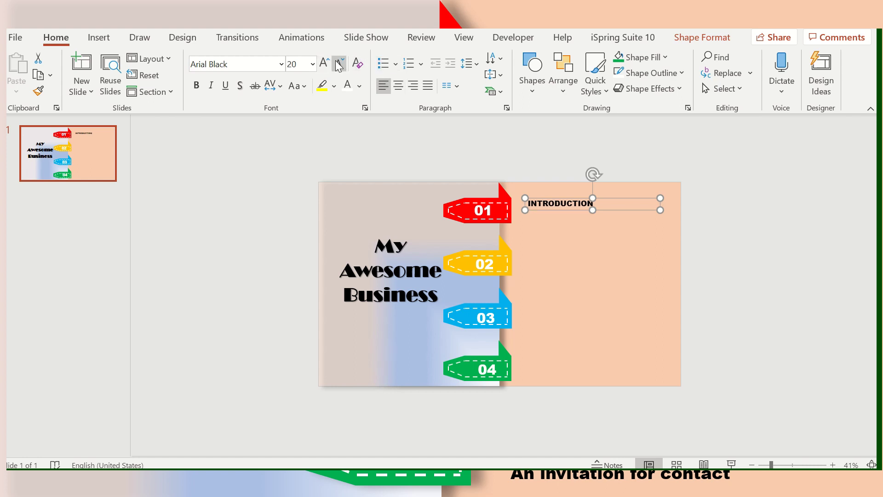
{"action": "left_click", "coordinate": [325, 64]}
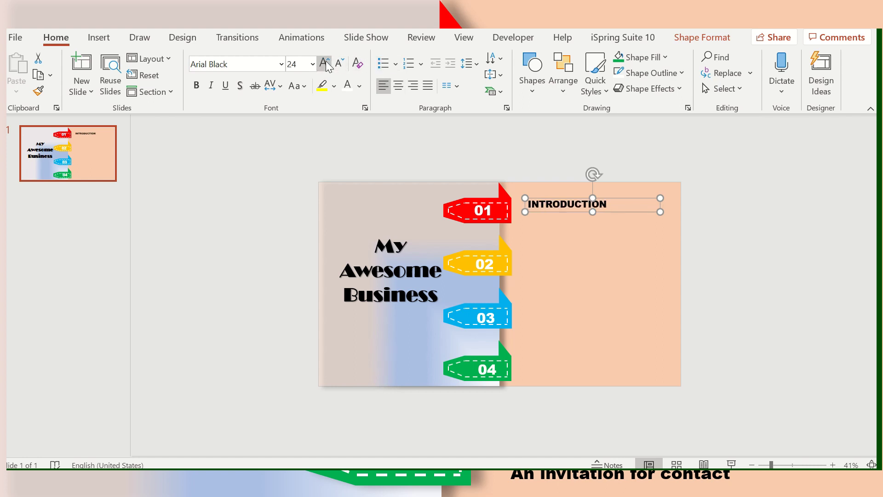
{"action": "left_click", "coordinate": [327, 66]}
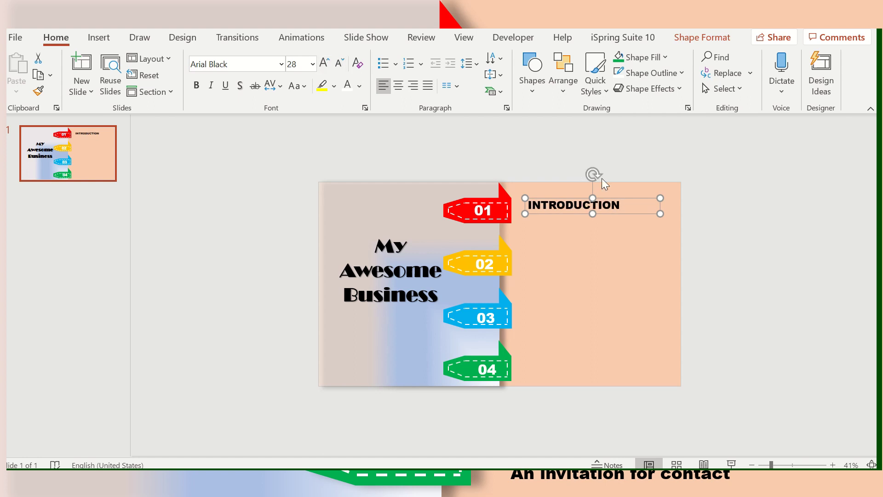
Add a second line 'A short introduction' beneath the heading at 18 pt.
{"action": "left_click", "coordinate": [619, 205]}
{"action": "key", "text": "Return"}
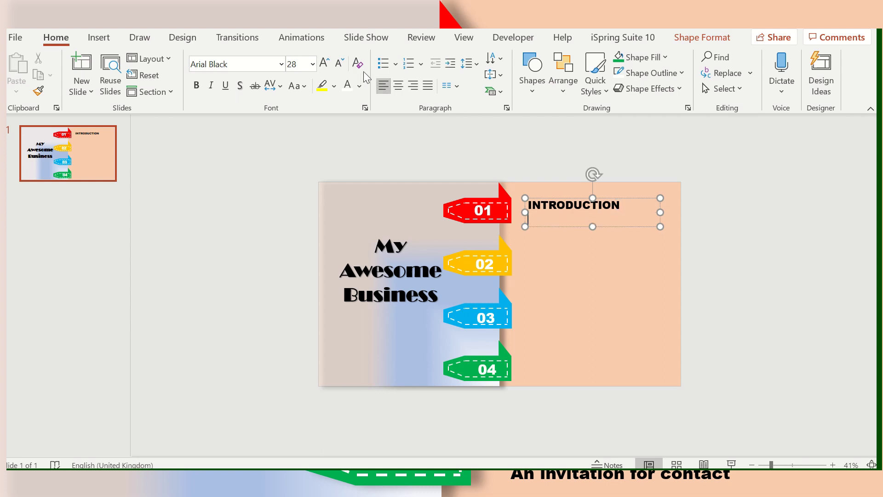
{"action": "left_click", "coordinate": [337, 66]}
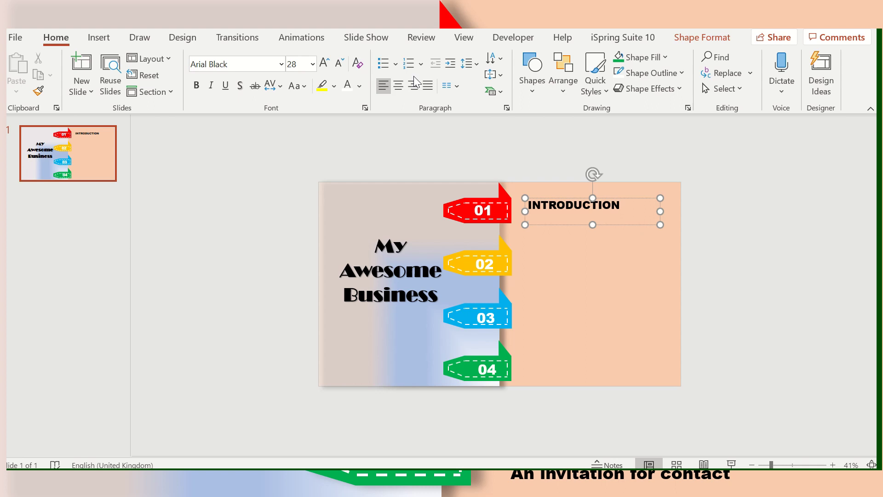
{"action": "type", "text": "A"}
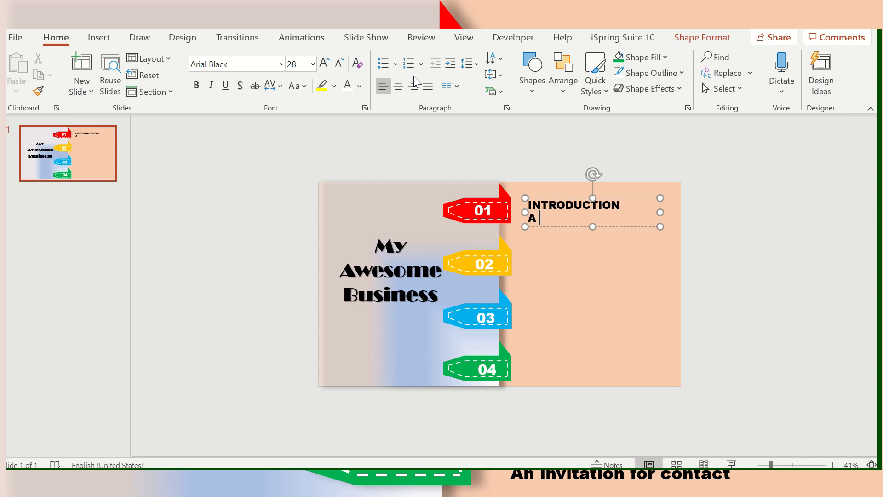
{"action": "type", "text": " short"}
{"action": "type", "text": " intro"}
{"action": "type", "text": "duction"}
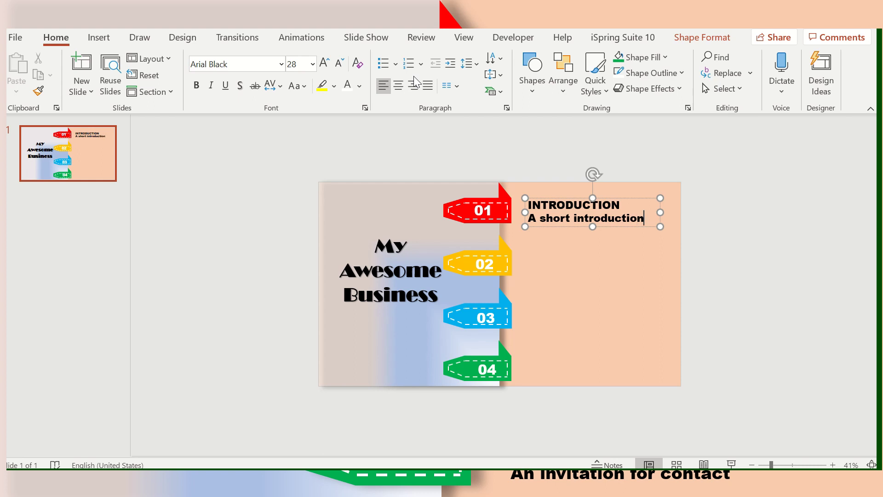
{"action": "key", "text": "shift+Left"}
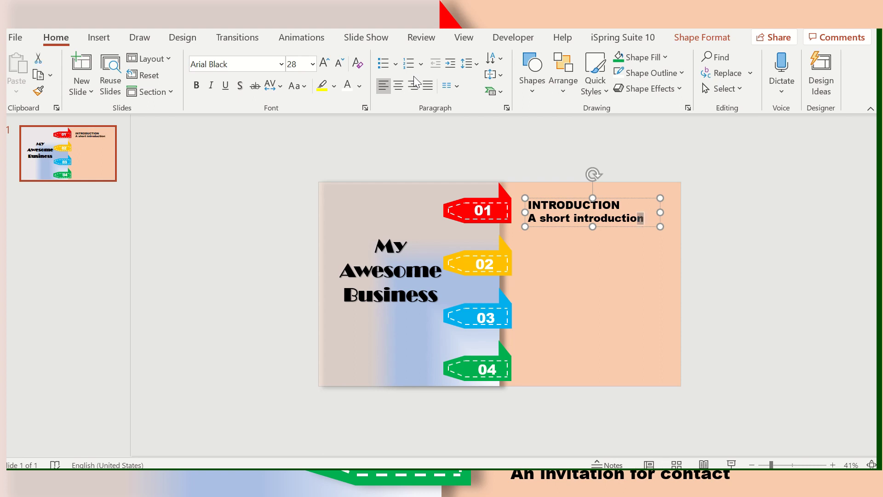
{"action": "key", "text": "shift+Left"}
{"action": "key", "text": "shift+Left"}
{"action": "key", "text": "shift+Left"}
{"action": "key", "text": "shift+Left"}
{"action": "key", "text": "shift+Left"}
{"action": "key", "text": "shift+Left"}
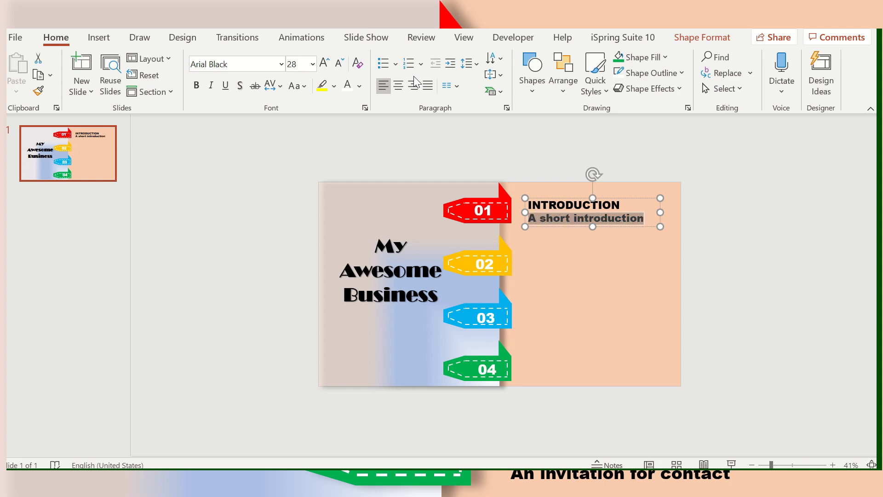
{"action": "left_click", "coordinate": [340, 62]}
{"action": "left_click", "coordinate": [341, 62]}
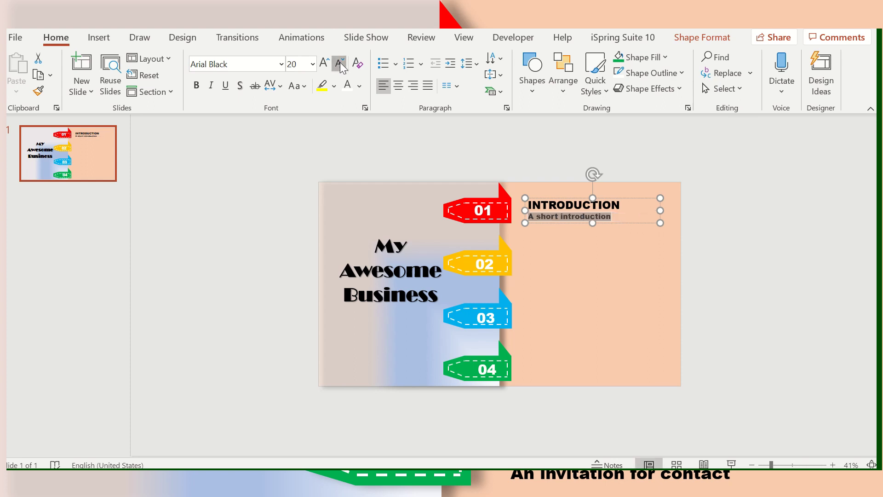
{"action": "left_click", "coordinate": [340, 63]}
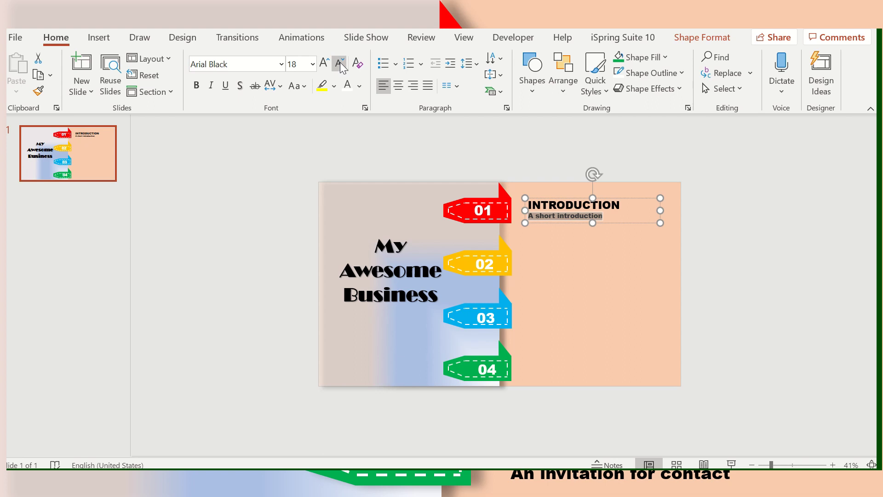
Duplicate the INTRODUCTION box three times, placing copies beside tags 02, 03 and 04.
{"action": "left_click", "coordinate": [579, 199]}
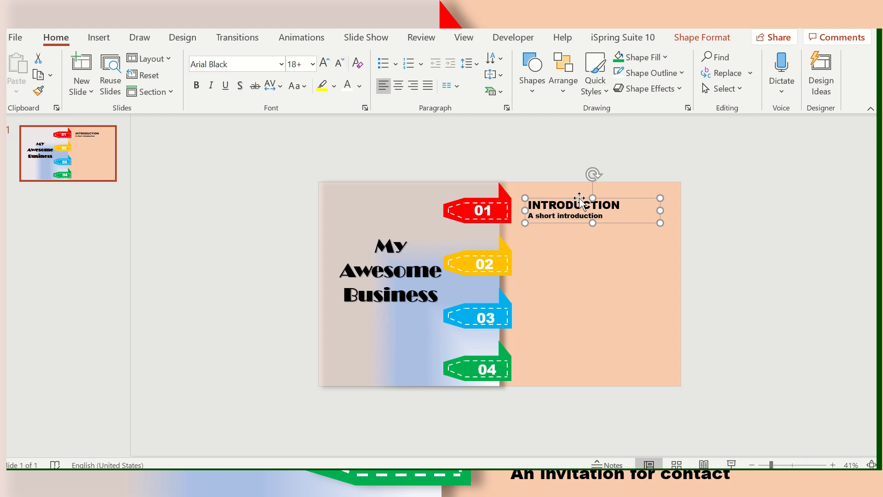
{"action": "key", "text": "ctrl+d"}
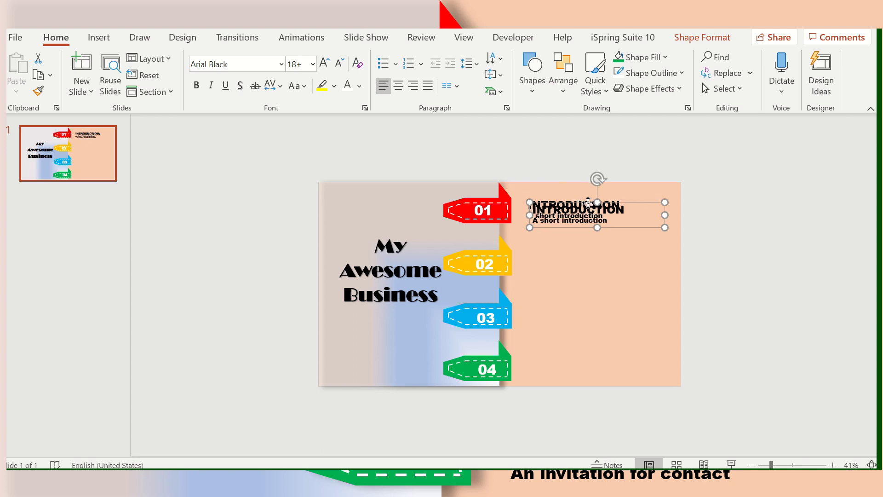
{"action": "left_click_drag", "start_coordinate": [589, 205], "coordinate": [584, 251]}
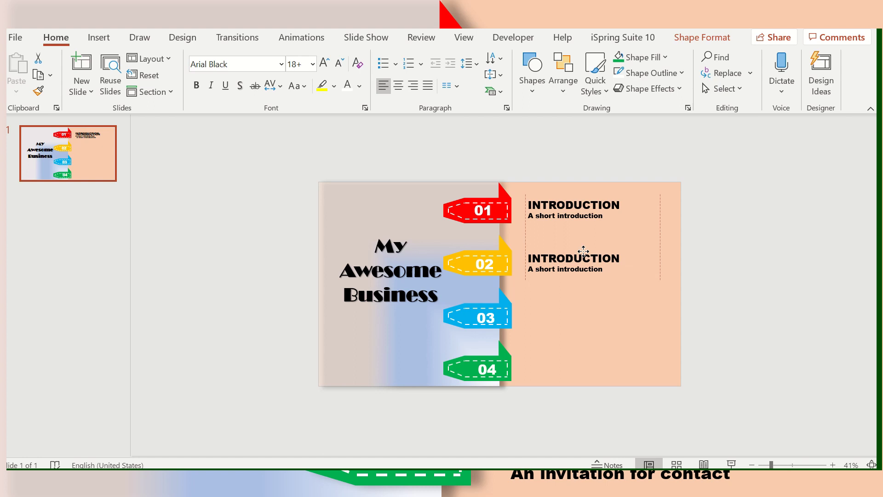
{"action": "key", "text": "ctrl+d"}
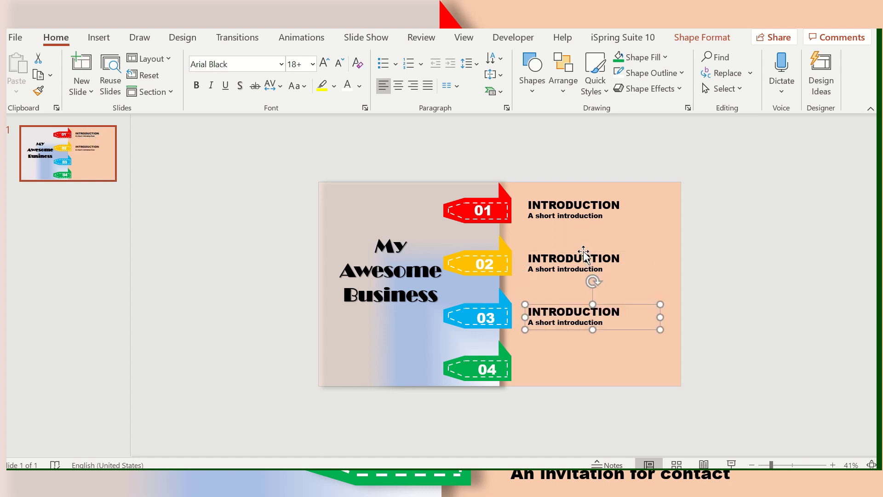
{"action": "key", "text": "ctrl+d"}
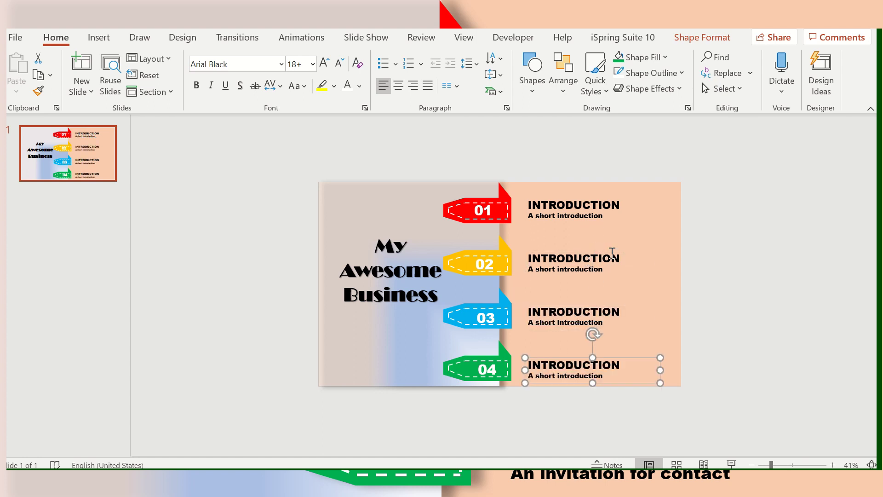
Replace the heading beside tag 02 with YOUR PROFILE.
{"action": "left_click", "coordinate": [613, 255]}
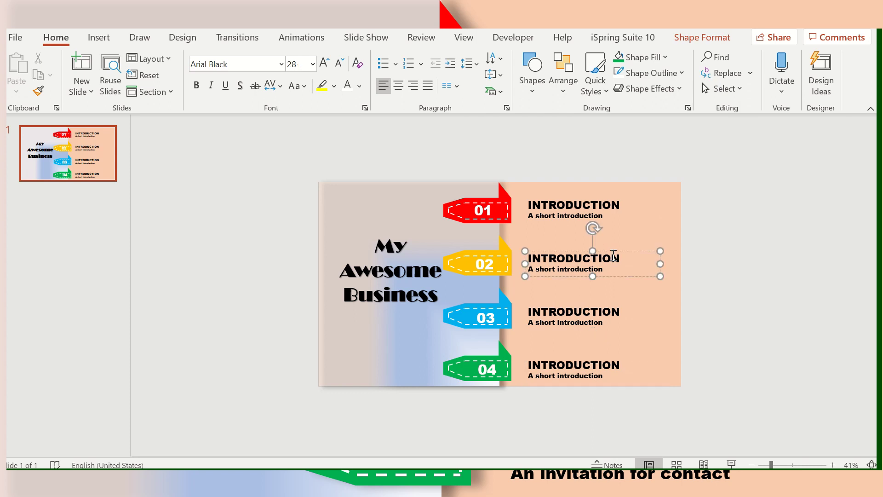
{"action": "key", "text": "BackSpace"}
{"action": "key", "text": "BackSpace"}
{"action": "key", "text": "BackSpace"}
{"action": "key", "text": "BackSpace"}
{"action": "key", "text": "BackSpace"}
{"action": "key", "text": "BackSpace"}
{"action": "key", "text": "BackSpace"}
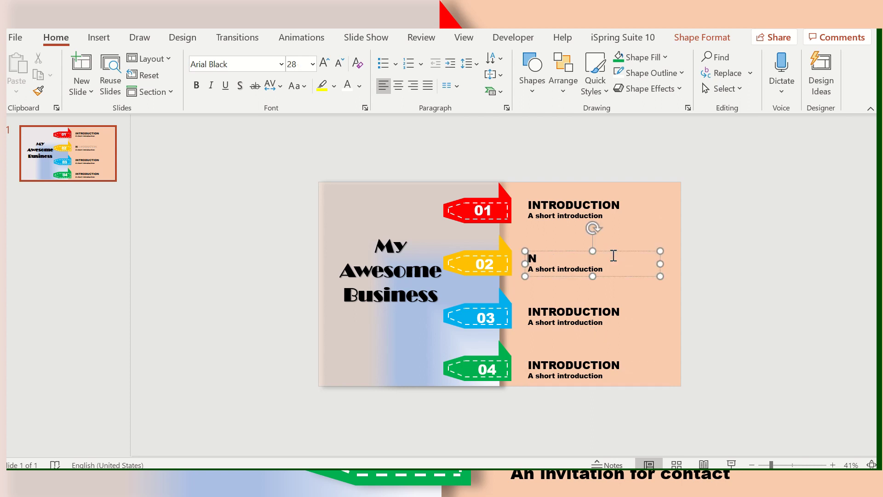
{"action": "key", "text": "Delete"}
{"action": "type", "text": "Ou"}
{"action": "key", "text": "BackSpace"}
{"action": "key", "text": "BackSpace"}
{"action": "type", "text": "I"}
{"action": "key", "text": "BackSpace"}
{"action": "type", "text": "YOUR "}
{"action": "type", "text": "PROFI"}
{"action": "type", "text": "LE"}
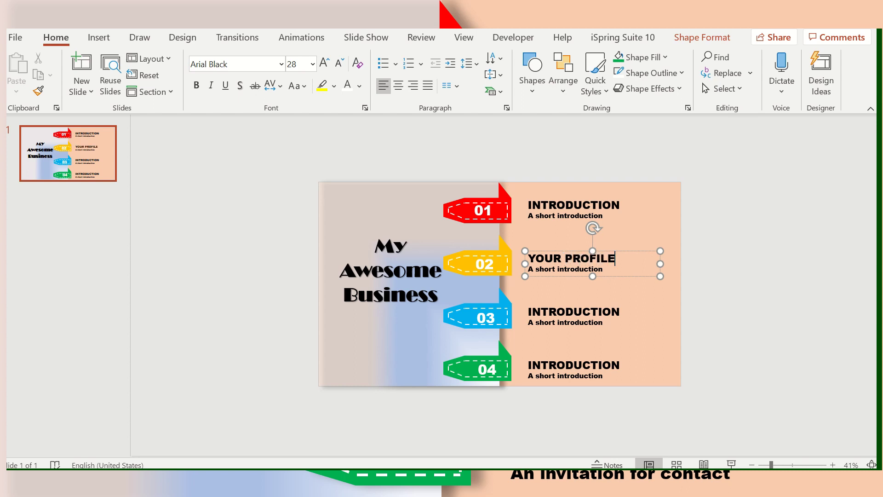
Change its subtitle to 'A short profile about your business' and widen the box to one line.
{"action": "key", "text": "Down"}
{"action": "key", "text": "BackSpace"}
{"action": "key", "text": "BackSpace"}
{"action": "key", "text": "BackSpace"}
{"action": "key", "text": "BackSpace"}
{"action": "key", "text": "BackSpace"}
{"action": "key", "text": "BackSpace"}
{"action": "key", "text": "BackSpace"}
{"action": "key", "text": "BackSpace"}
{"action": "key", "text": "BackSpace"}
{"action": "key", "text": "BackSpace"}
{"action": "type", "text": "t"}
{"action": "type", "text": " P"}
{"action": "type", "text": "ROFILE"}
{"action": "key", "text": "BackSpace"}
{"action": "key", "text": "BackSpace"}
{"action": "key", "text": "BackSpace"}
{"action": "key", "text": "BackSpace"}
{"action": "key", "text": "BackSpace"}
{"action": "key", "text": "BackSpace"}
{"action": "key", "text": "BackSpace"}
{"action": "key", "text": "BackSpace"}
{"action": "type", "text": "profile ab"}
{"action": "type", "text": "out your "}
{"action": "type", "text": "bu"}
{"action": "type", "text": "siness"}
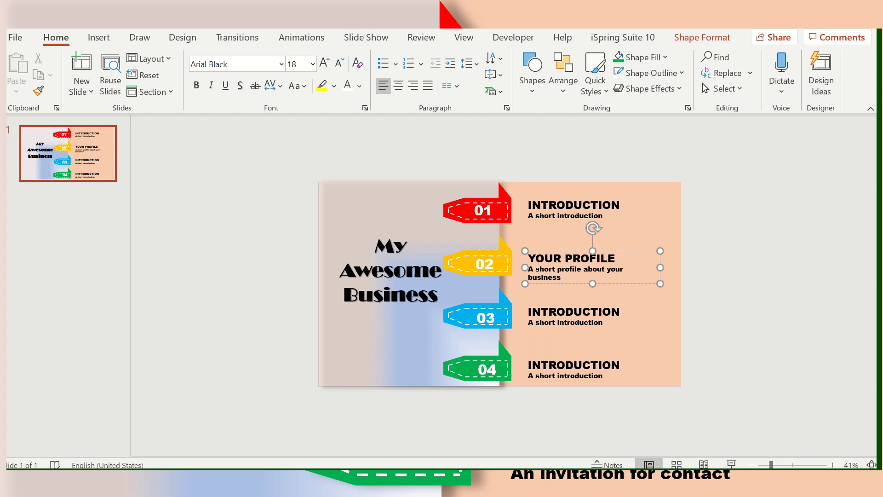
{"action": "left_click_drag", "start_coordinate": [661, 267], "coordinate": [672, 269]}
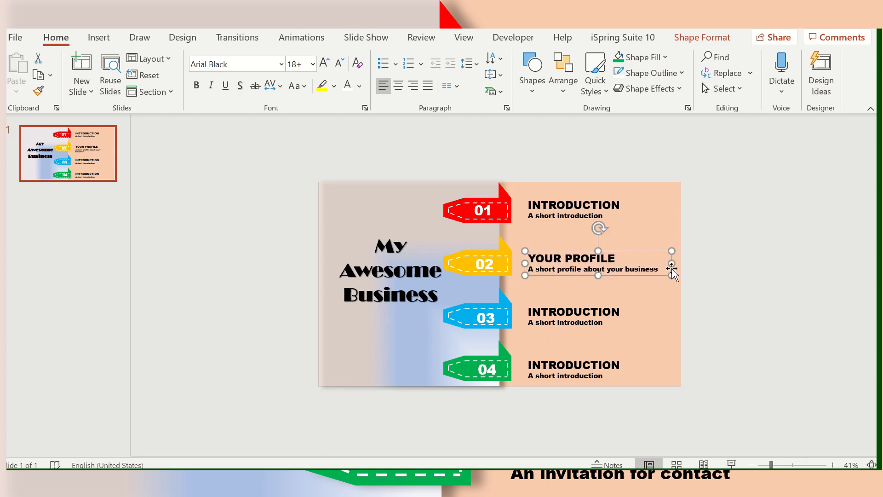
Replace the INTRODUCTION heading beside tag 03 with TESTIMONIALS.
{"action": "left_click", "coordinate": [584, 310]}
{"action": "double_click", "coordinate": [583, 311]}
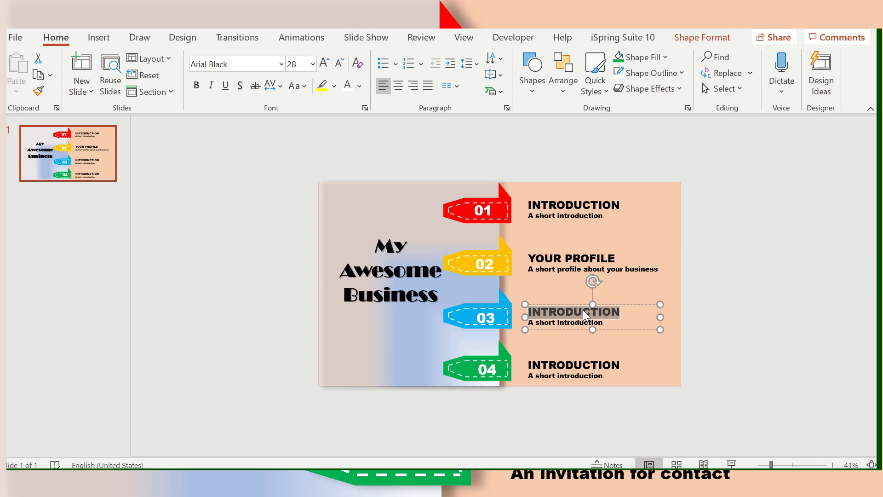
{"action": "type", "text": "TES"}
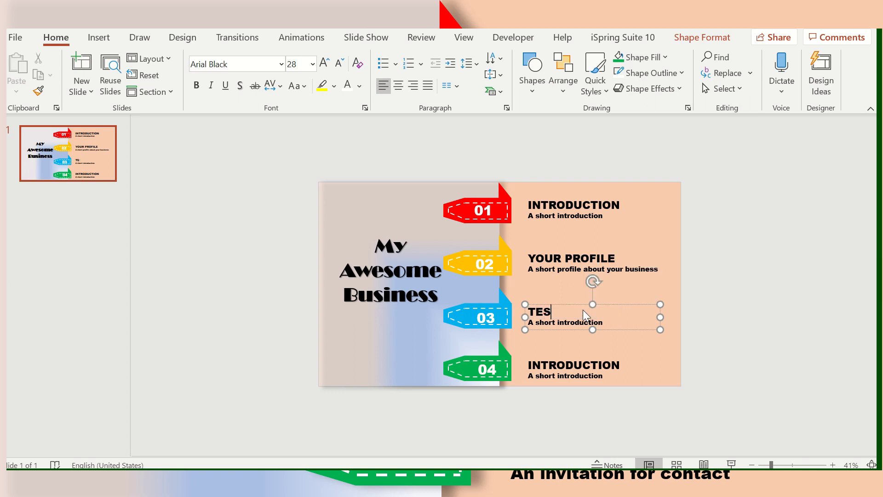
{"action": "type", "text": "T"}
{"action": "type", "text": "S"}
Change its subtitle to 'A summary of your success stories' and widen the box to one line.
{"action": "key", "text": "Down"}
{"action": "key", "text": "BackSpace"}
{"action": "key", "text": "BackSpace"}
{"action": "key", "text": "BackSpace"}
{"action": "key", "text": "BackSpace"}
{"action": "key", "text": "BackSpace"}
{"action": "key", "text": "BackSpace"}
{"action": "key", "text": "BackSpace"}
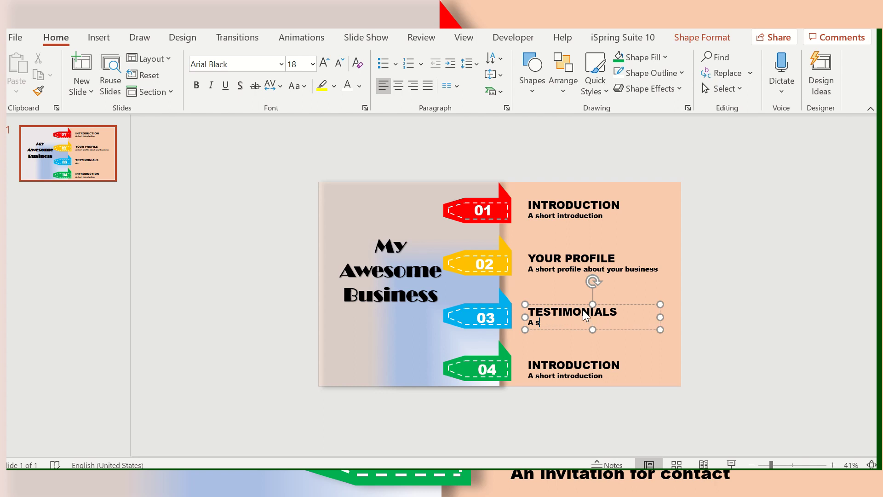
{"action": "type", "text": "ample"}
{"action": "key", "text": "BackSpace"}
{"action": "key", "text": "BackSpace"}
{"action": "key", "text": "BackSpace"}
{"action": "key", "text": "BackSpace"}
{"action": "key", "text": "BackSpace"}
{"action": "type", "text": "ummary of your "}
{"action": "type", "text": "success "}
{"action": "type", "text": "stories"}
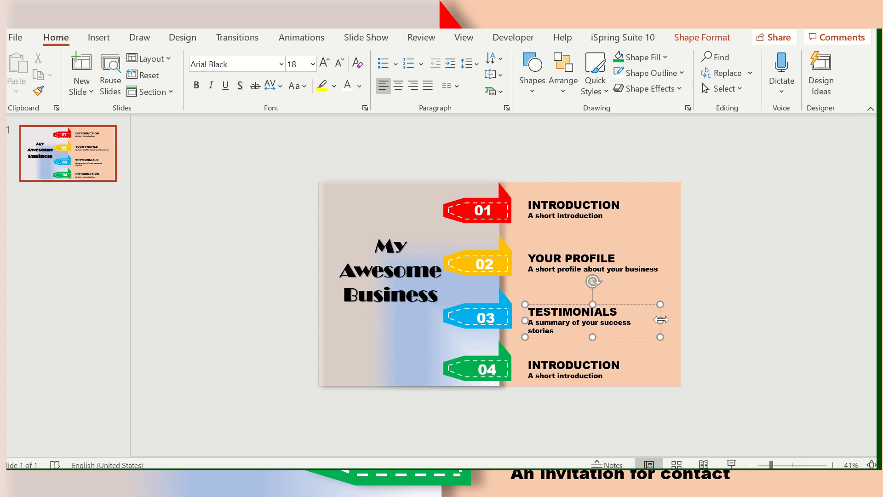
{"action": "left_click_drag", "start_coordinate": [660, 320], "coordinate": [673, 321]}
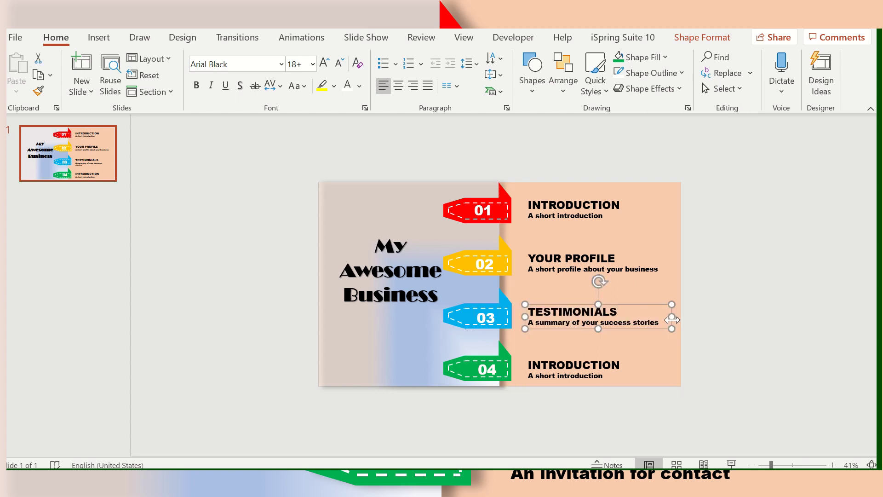
Change tag 04's heading from INTRODUCTION to 'FUTURE DIRECTIONS' and its subtitle to 'An invitation for contact'.
{"action": "left_click", "coordinate": [587, 366]}
{"action": "double_click", "coordinate": [587, 366]}
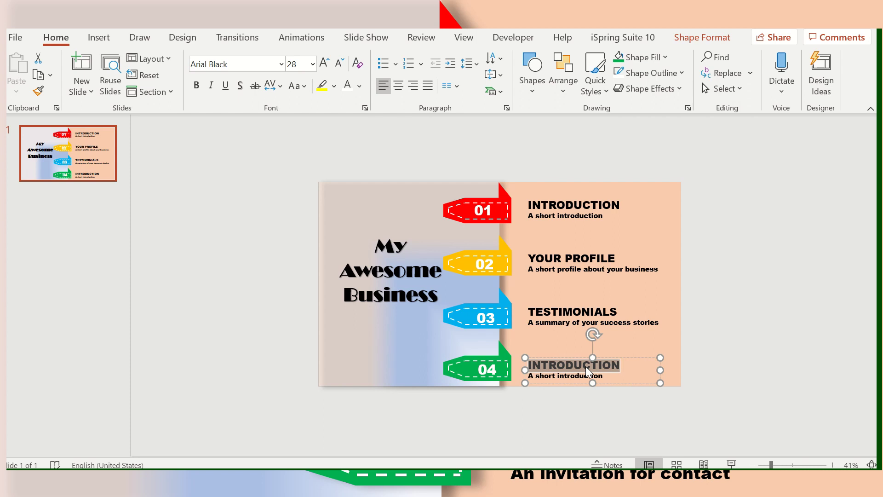
{"action": "type", "text": "F"}
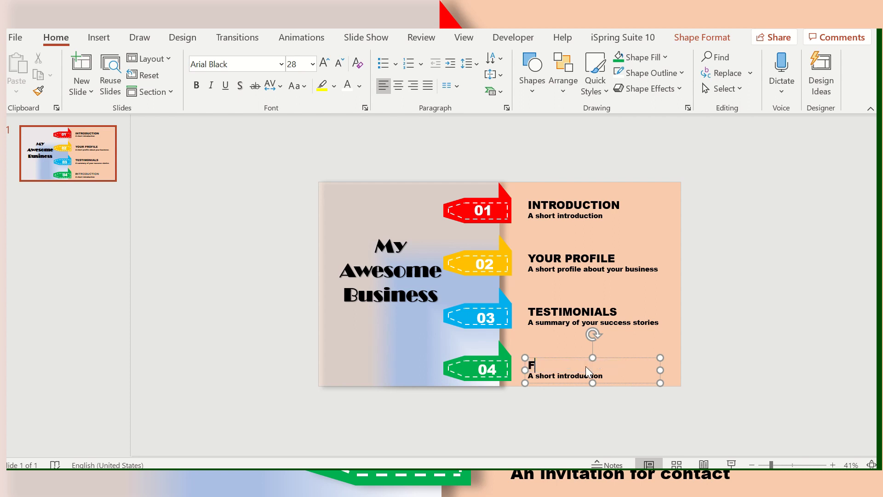
{"action": "type", "text": "UTURE DI"}
{"action": "type", "text": "RECT"}
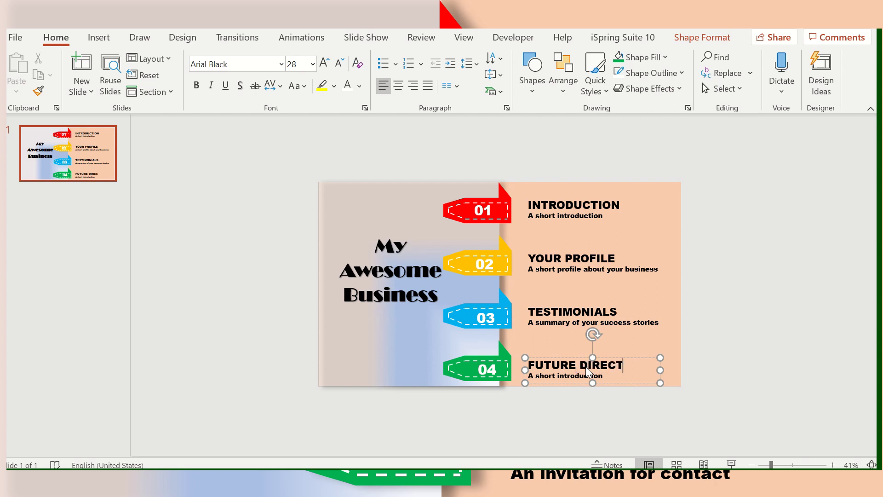
{"action": "type", "text": "IONS"}
{"action": "left_click_drag", "start_coordinate": [604, 376], "coordinate": [529, 376]}
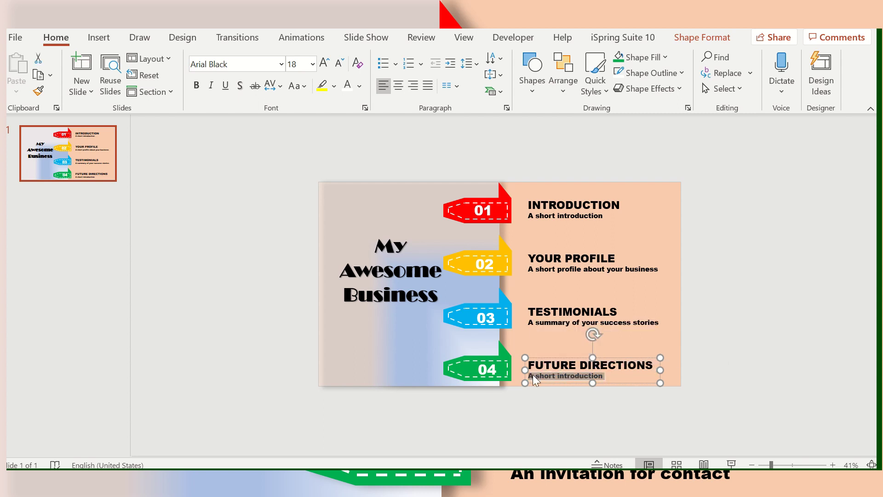
{"action": "type", "text": "An"}
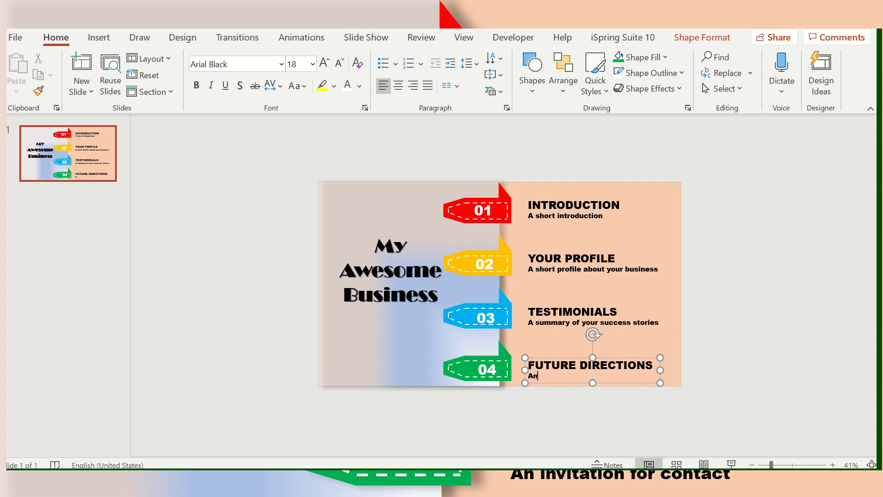
{"action": "type", "text": " invit"}
{"action": "type", "text": "ation"}
{"action": "type", "text": " for conta"}
{"action": "type", "text": "ct"}
{"action": "type", "text": "s"}
{"action": "key", "text": "BackSpace"}
{"action": "left_click", "coordinate": [713, 347]}
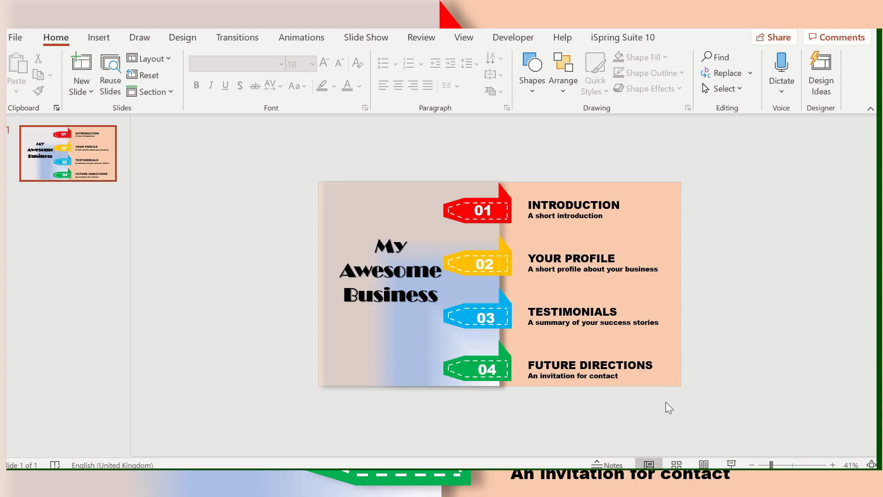
{"action": "left_click_drag", "start_coordinate": [683, 401], "coordinate": [507, 167]}
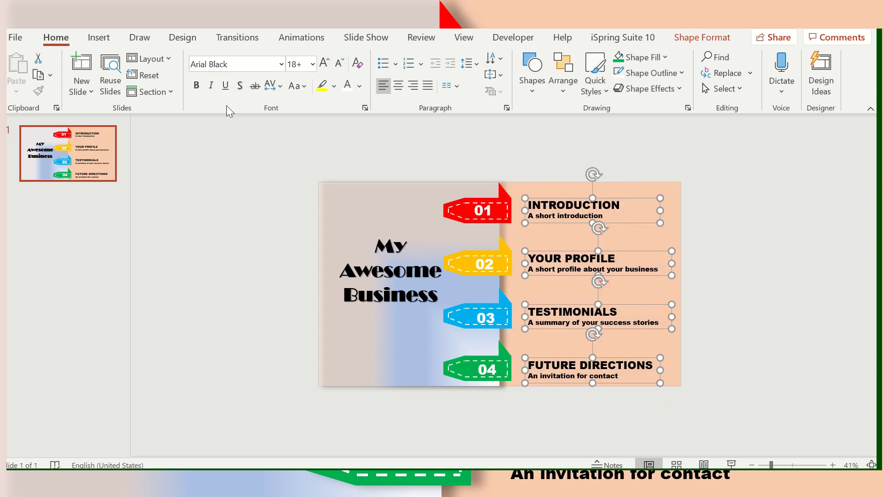
{"action": "left_click", "coordinate": [346, 87]}
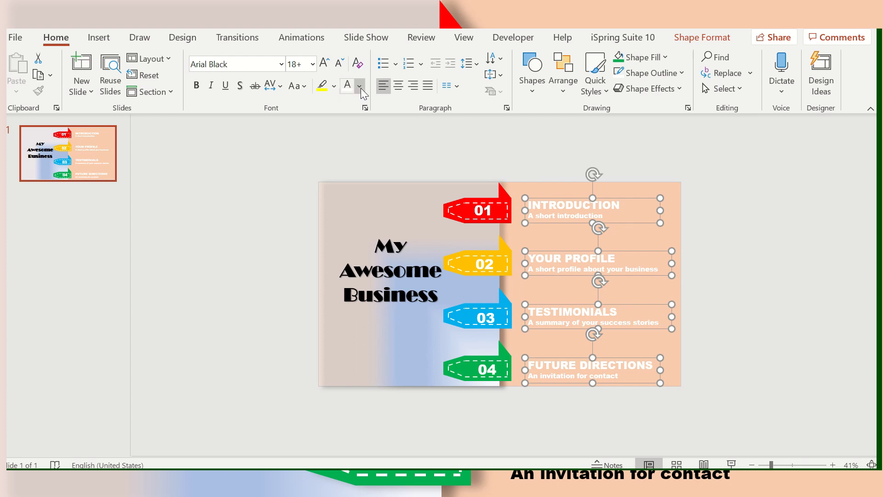
{"action": "left_click", "coordinate": [105, 23]}
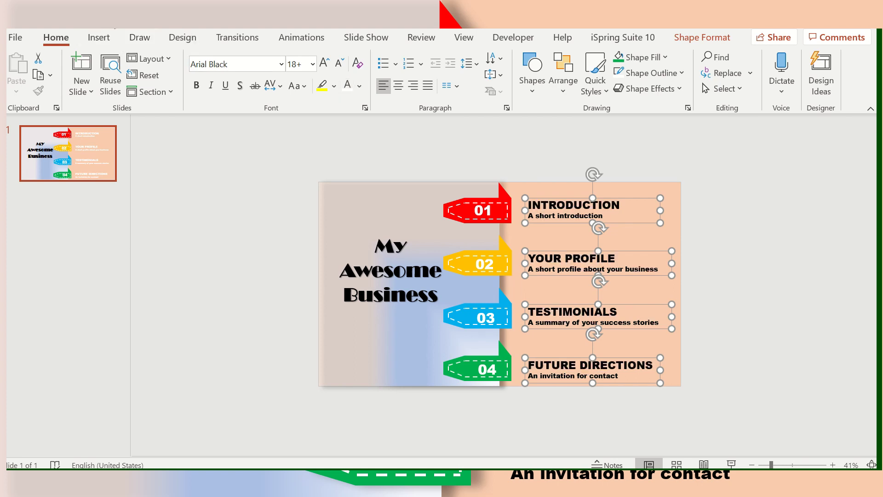
{"action": "left_click", "coordinate": [726, 175]}
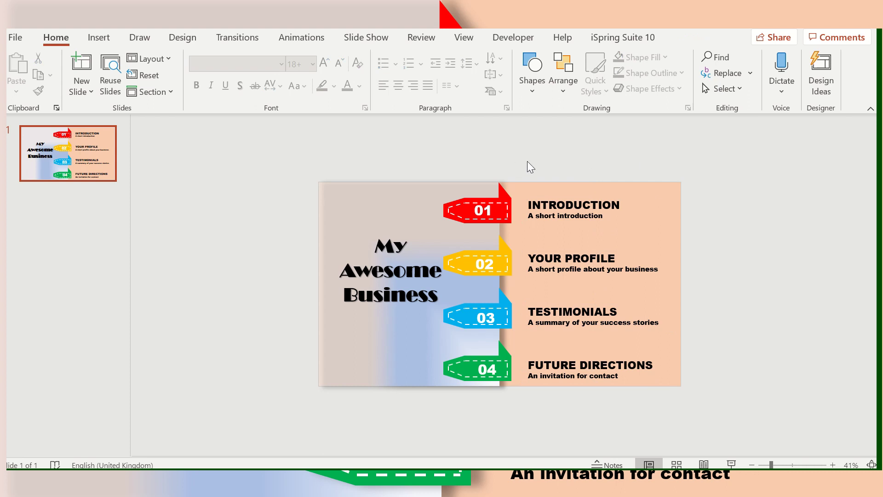
{"action": "mouse_move", "coordinate": [531, 164]}
{"action": "left_mouse_down"}
{"action": "mouse_move", "coordinate": [363, 407]}
{"action": "mouse_move", "coordinate": [302, 403]}
{"action": "left_mouse_up"}
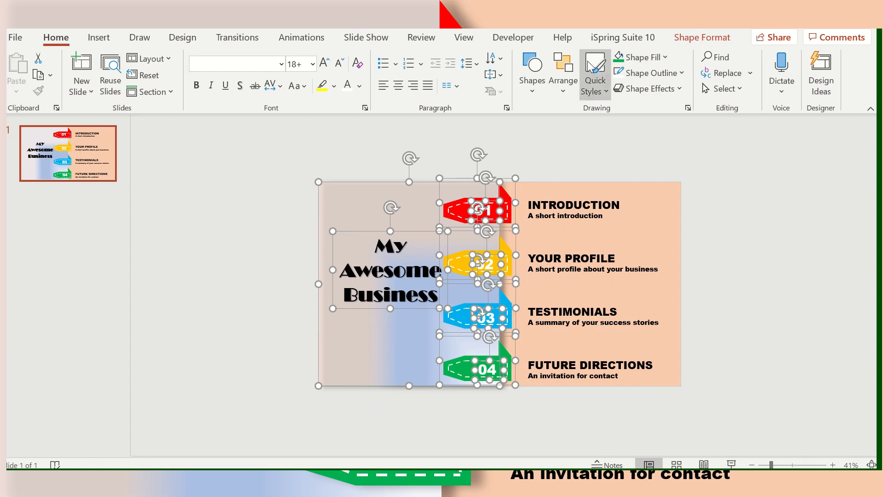
Select the title, numbered tags and left panel and apply an Outer drop shadow preset.
{"action": "left_click", "coordinate": [186, 38]}
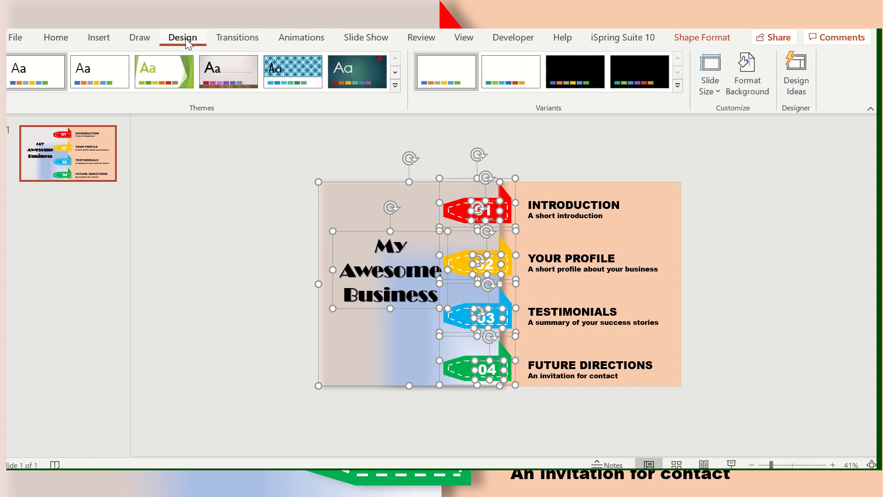
{"action": "left_click", "coordinate": [747, 73]}
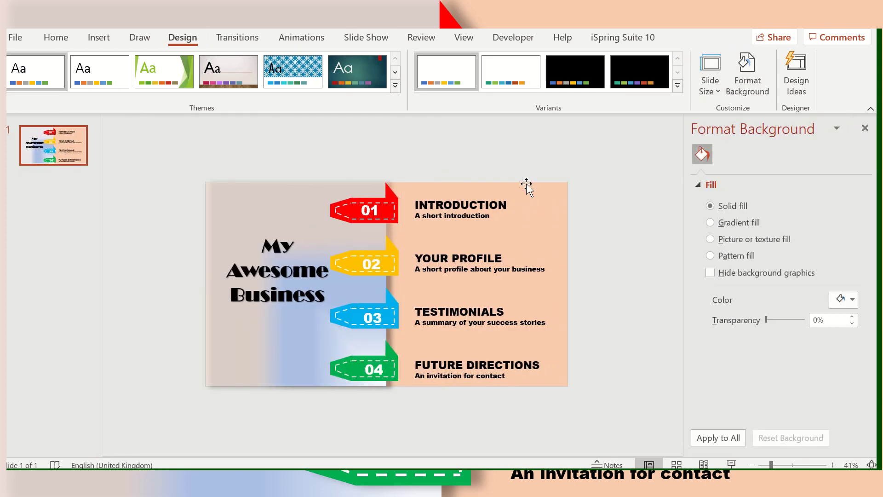
{"action": "mouse_move", "coordinate": [416, 171]}
{"action": "left_mouse_down"}
{"action": "mouse_move", "coordinate": [207, 421]}
{"action": "mouse_move", "coordinate": [172, 425]}
{"action": "left_mouse_up"}
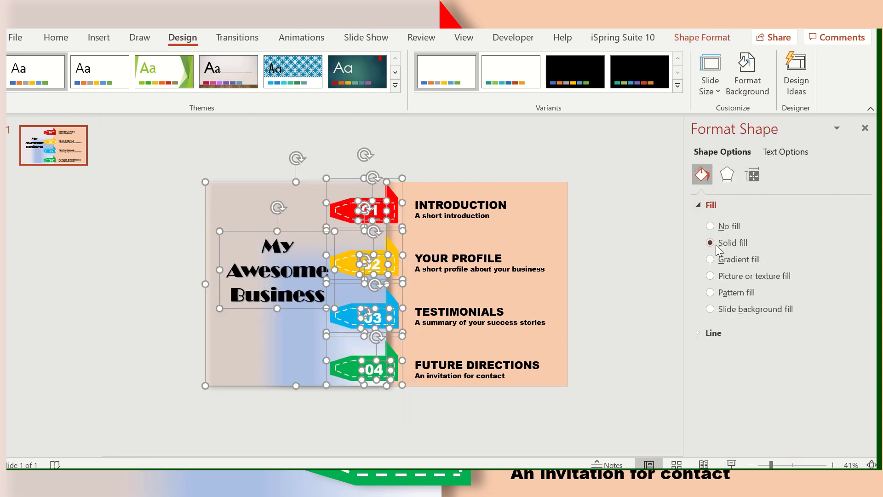
{"action": "left_click", "coordinate": [721, 175]}
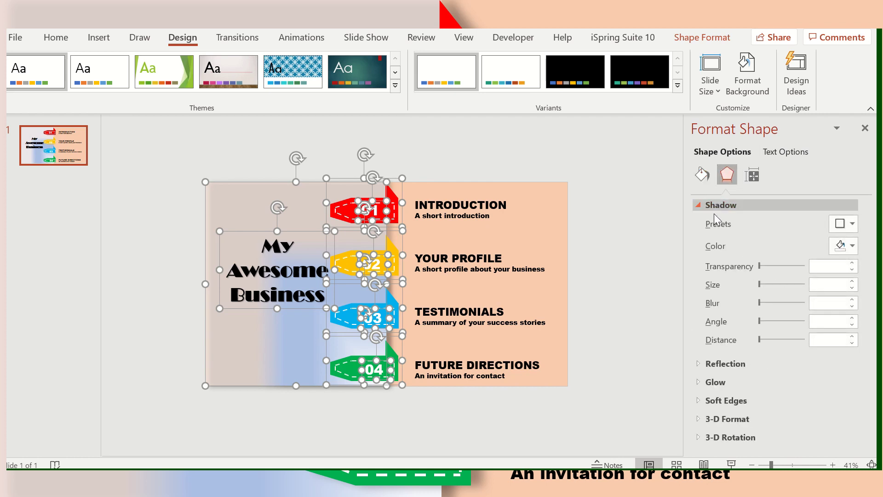
{"action": "left_click", "coordinate": [851, 224]}
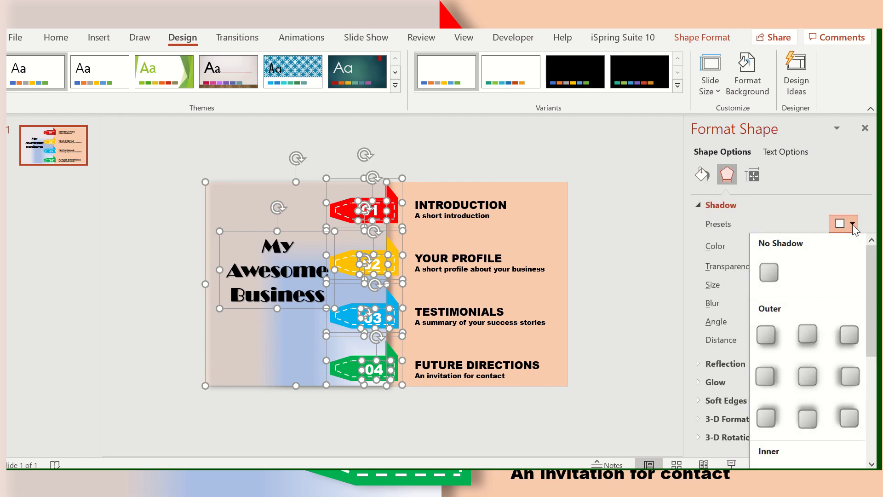
{"action": "left_click", "coordinate": [811, 335]}
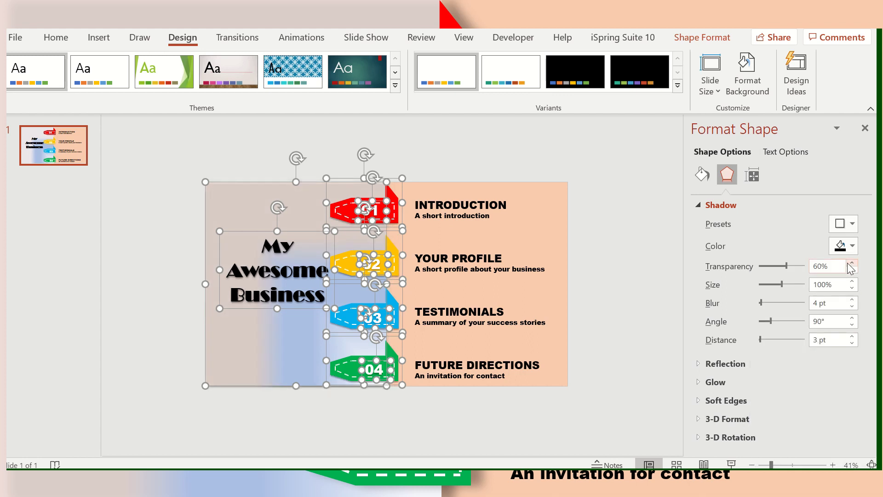
Tune the shadow to 65% transparency, slightly larger size, 12 pt blur, 0° angle, 10 pt distance.
{"action": "left_click", "coordinate": [852, 264]}
{"action": "left_click", "coordinate": [852, 263]}
{"action": "left_click", "coordinate": [852, 264]}
{"action": "left_click", "coordinate": [852, 264]}
{"action": "left_click", "coordinate": [852, 281]}
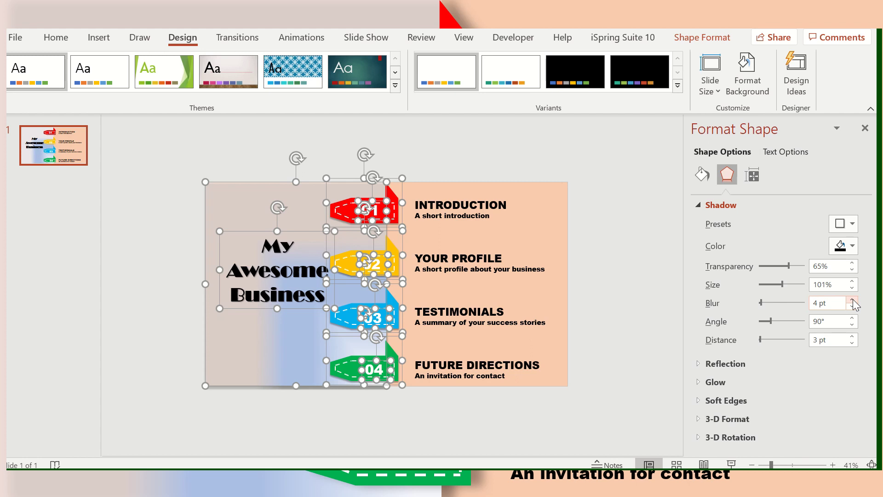
{"action": "left_click", "coordinate": [853, 299]}
{"action": "left_click", "coordinate": [853, 300]}
{"action": "left_click", "coordinate": [852, 299]}
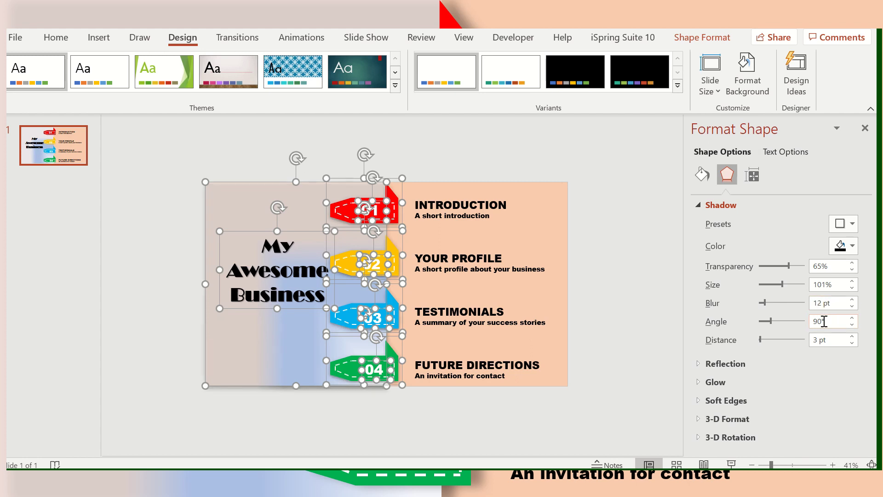
{"action": "left_click", "coordinate": [852, 325]}
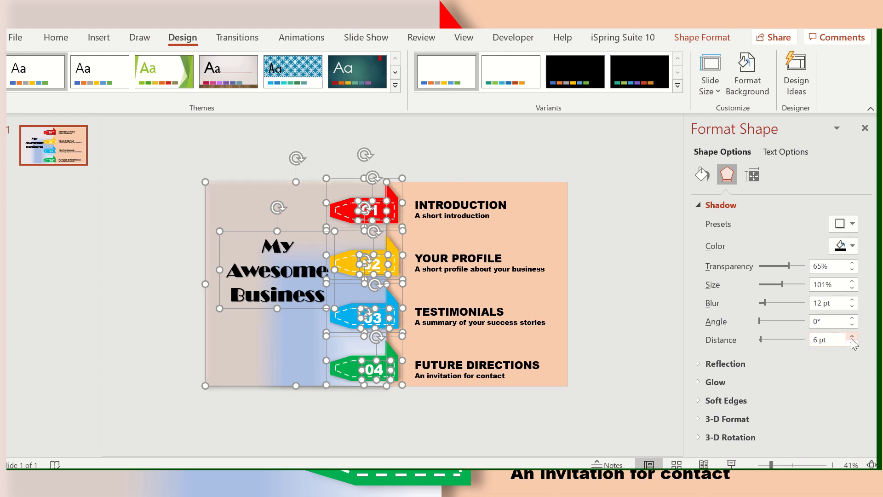
{"action": "left_click", "coordinate": [853, 336]}
{"action": "left_click", "coordinate": [852, 336]}
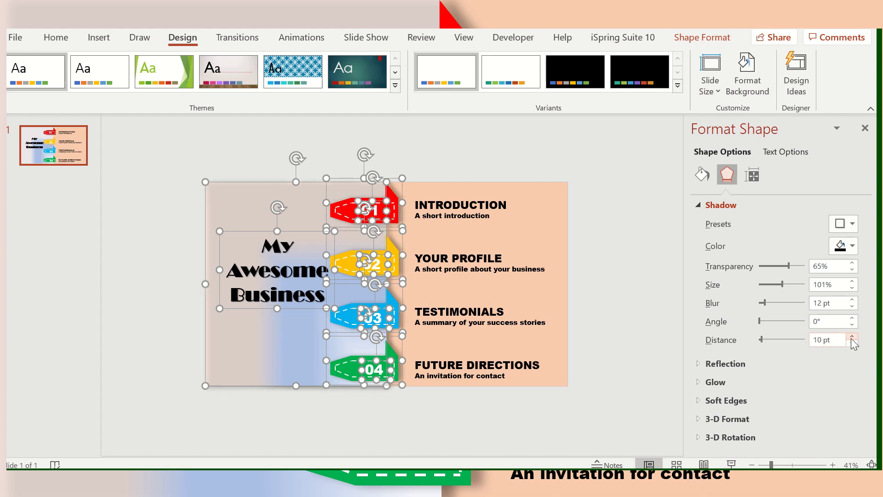
{"action": "left_click", "coordinate": [852, 336]}
{"action": "left_click", "coordinate": [866, 128]}
{"action": "left_click", "coordinate": [771, 208]}
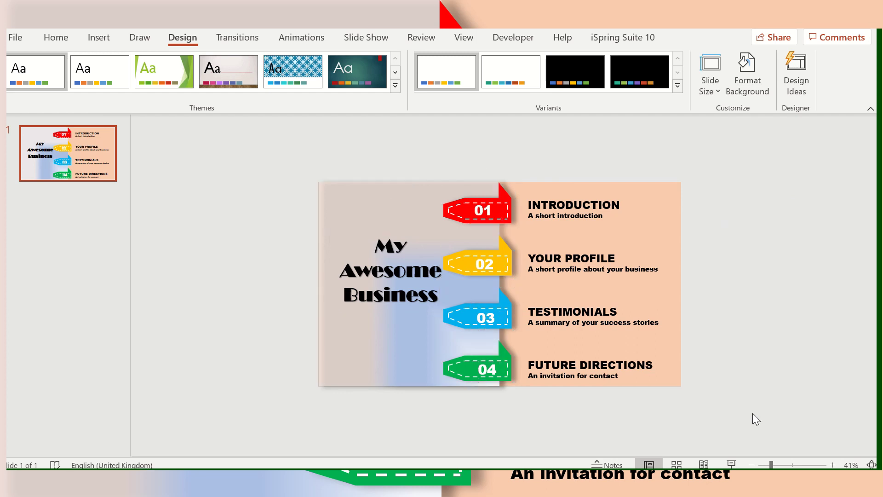
{"action": "left_click", "coordinate": [732, 463]}
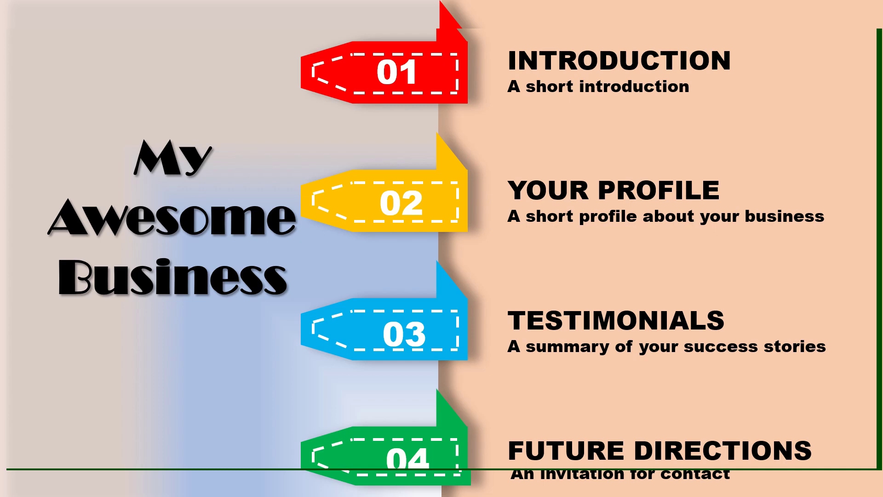
{"action": "key", "text": "Escape"}
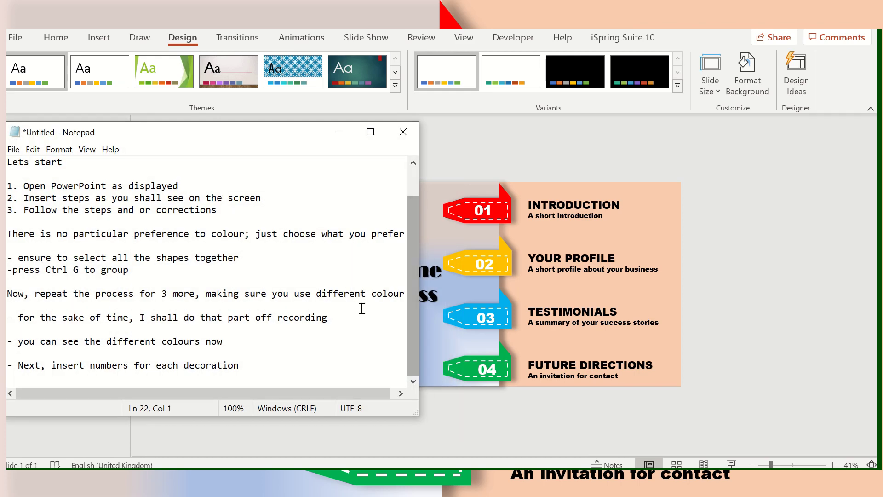
Add an indented closing note 'There you have the design… inviting to your guests', then minimize Notepad.
{"action": "left_click", "coordinate": [280, 367]}
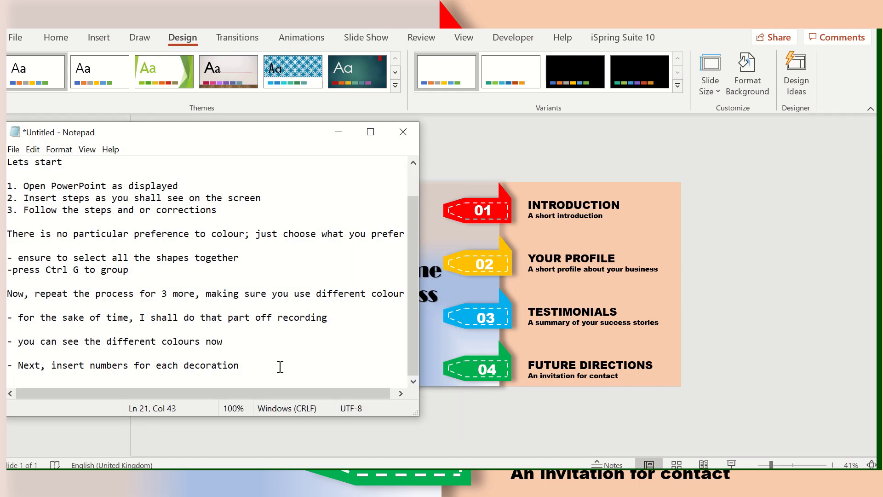
{"action": "key", "text": "Return"}
{"action": "key", "text": "Return"}
{"action": "key", "text": "Return"}
{"action": "key", "text": "Return"}
{"action": "key", "text": "Return"}
{"action": "key", "text": "Return"}
{"action": "key", "text": "Return"}
{"action": "key", "text": "Return"}
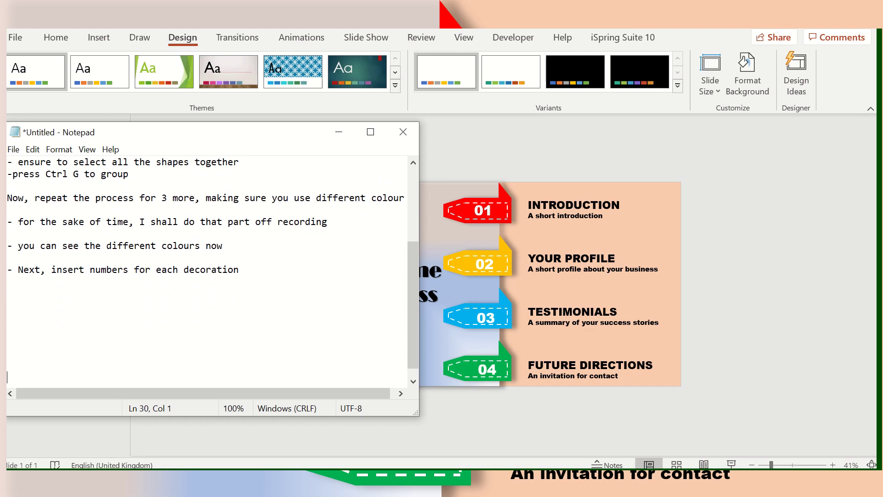
{"action": "key", "text": "Up"}
{"action": "key", "text": "Up"}
{"action": "key", "text": "Up"}
{"action": "key", "text": "Up"}
{"action": "key", "text": "Tab"}
{"action": "type", "text": "h"}
{"action": "type", "text": "ereyou ha"}
{"action": "type", "text": "ve the desi"}
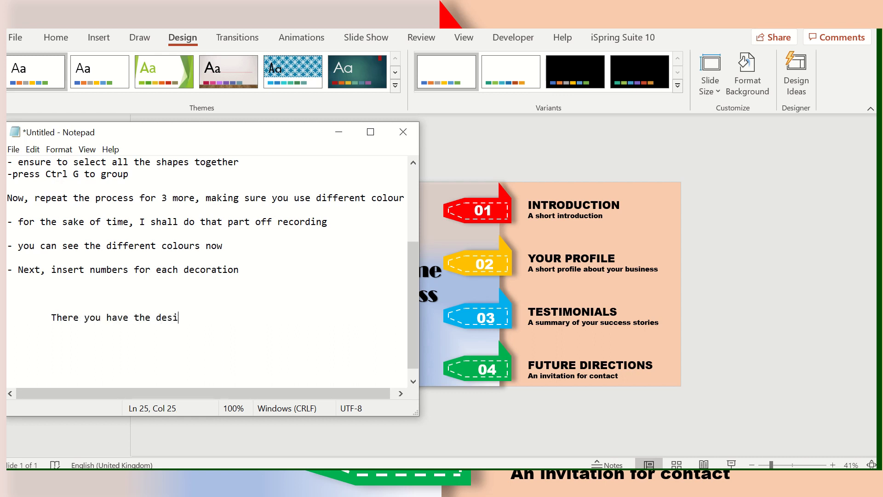
{"action": "type", "text": "gn"}
{"action": "type", "text": " 1"}
{"action": "type", "text": "ks attra"}
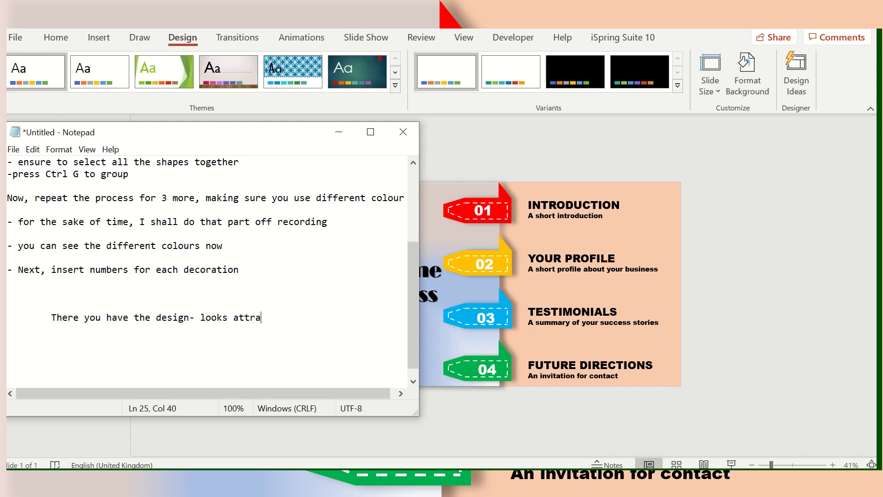
{"action": "type", "text": "ctive an"}
{"action": "type", "text": "l"}
{"action": "key", "text": "BackSpace"}
{"action": "key", "text": "BackSpace"}
{"action": "type", "text": "lows w"}
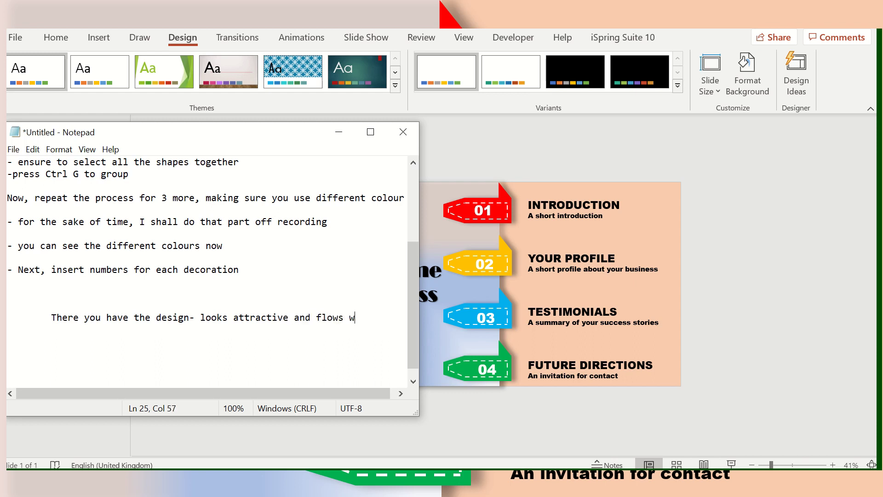
{"action": "type", "text": "ell and in"}
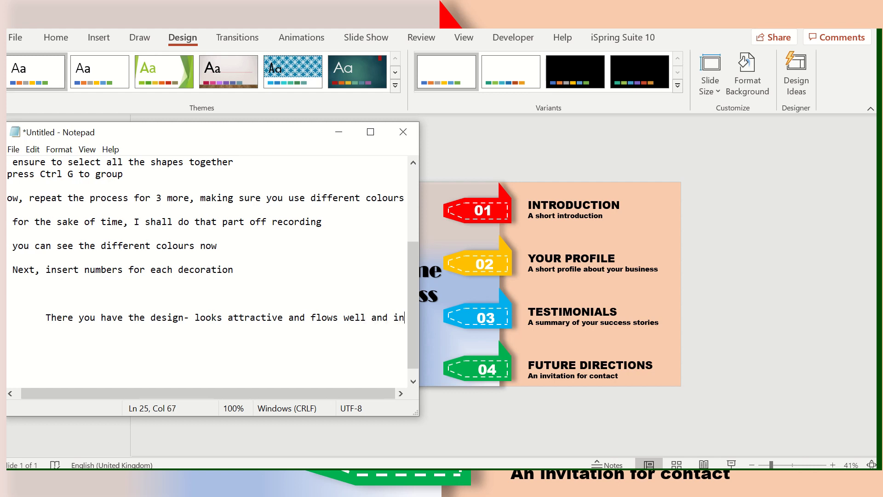
{"action": "type", "text": "viting to"}
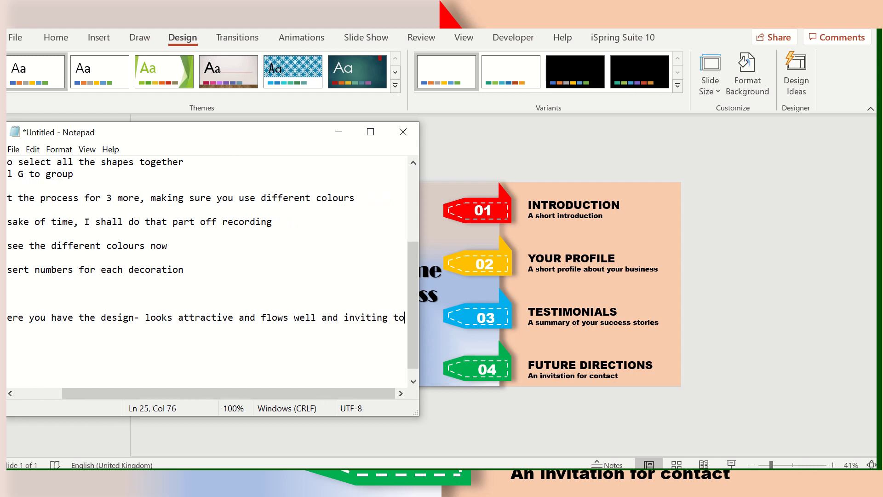
{"action": "type", "text": " your g"}
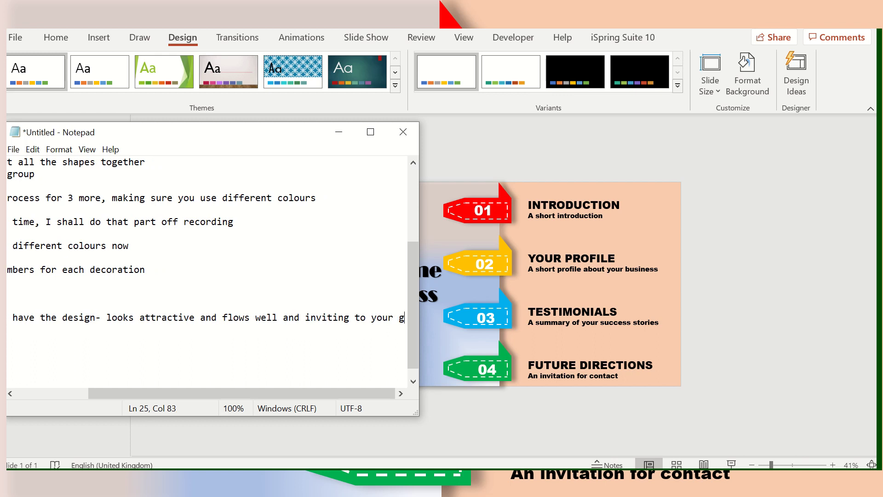
{"action": "type", "text": "uests"}
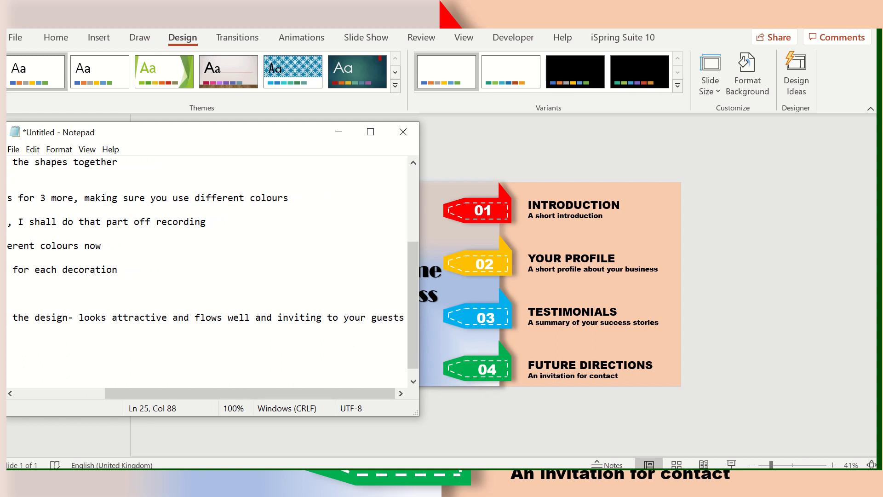
{"action": "key", "text": "Return"}
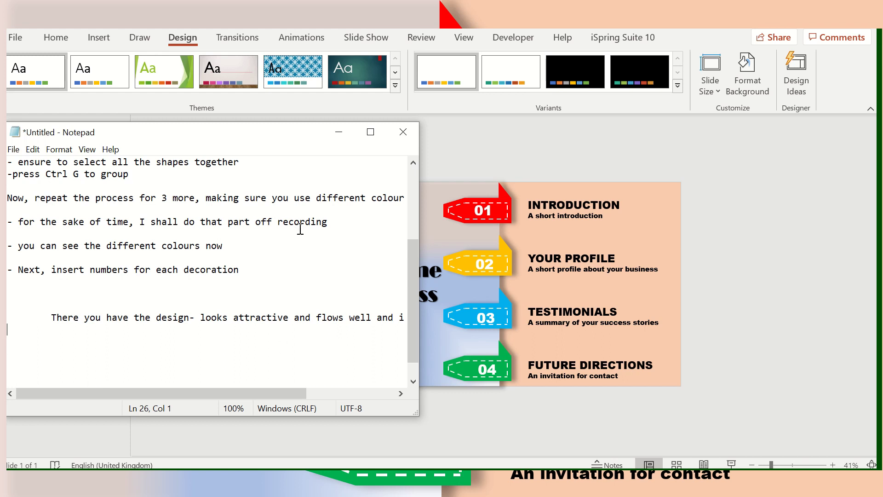
{"action": "left_click", "coordinate": [340, 132]}
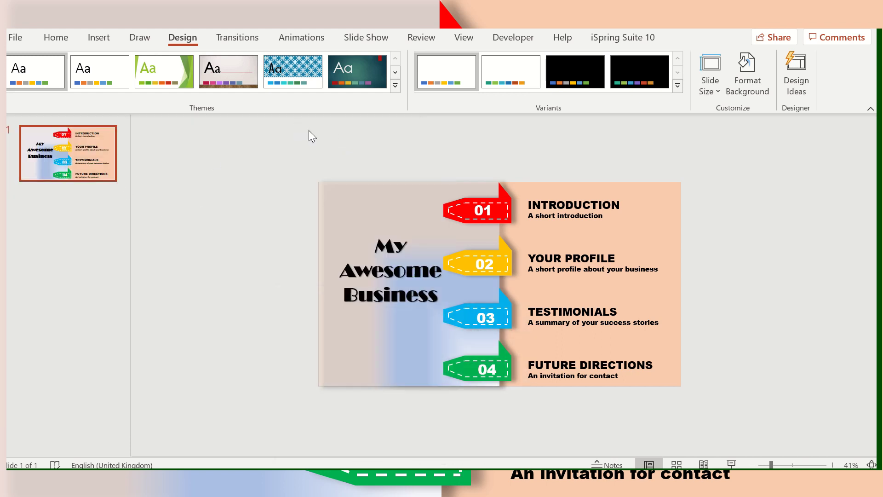
Add a Blank layout slide 2 after the title slide.
{"action": "left_click", "coordinate": [61, 39]}
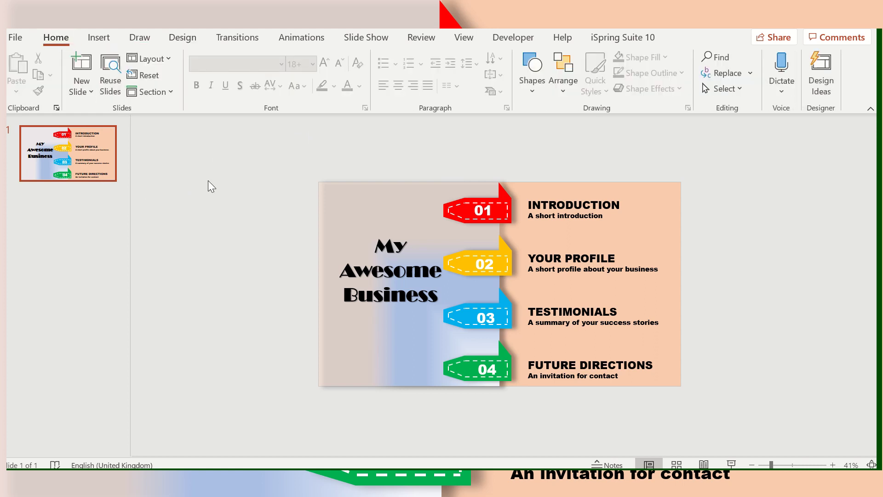
{"action": "left_click", "coordinate": [105, 176]}
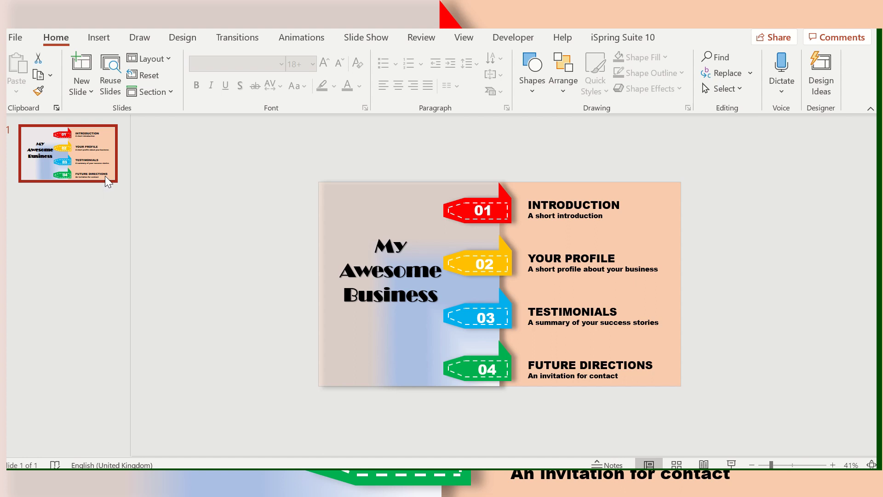
{"action": "left_click", "coordinate": [88, 90]}
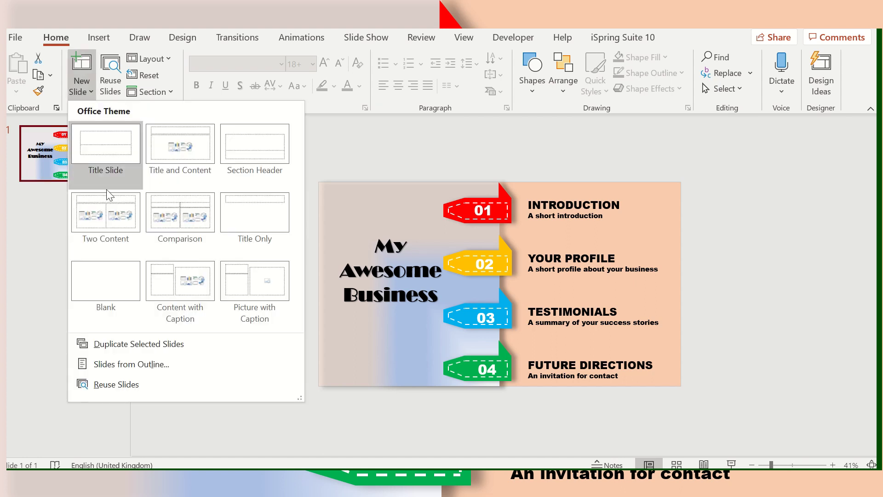
{"action": "left_click", "coordinate": [110, 273]}
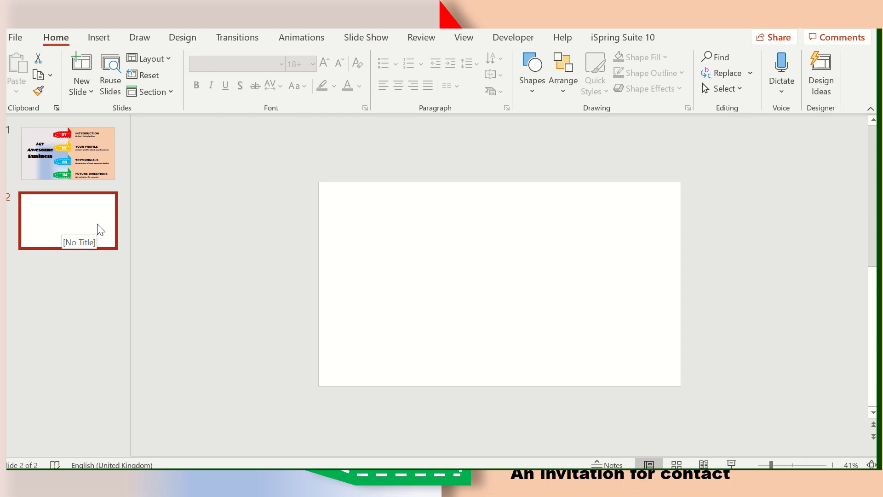
{"action": "left_click", "coordinate": [84, 162]}
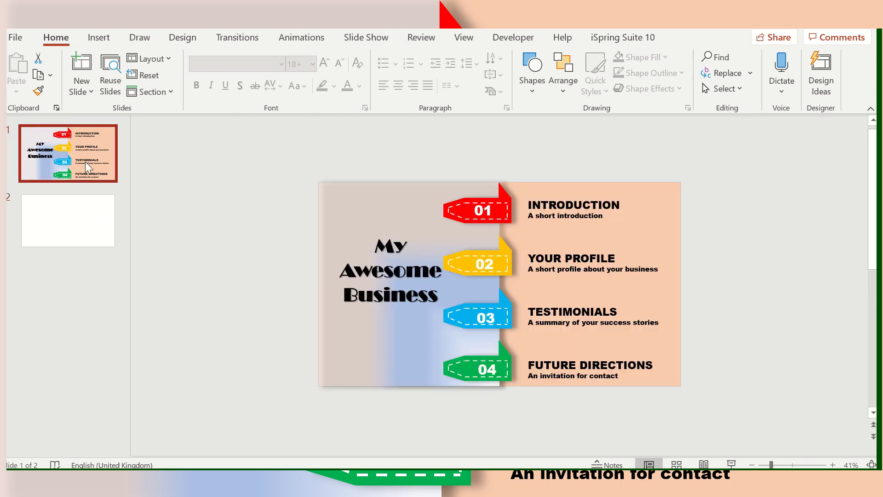
{"action": "left_click", "coordinate": [83, 218]}
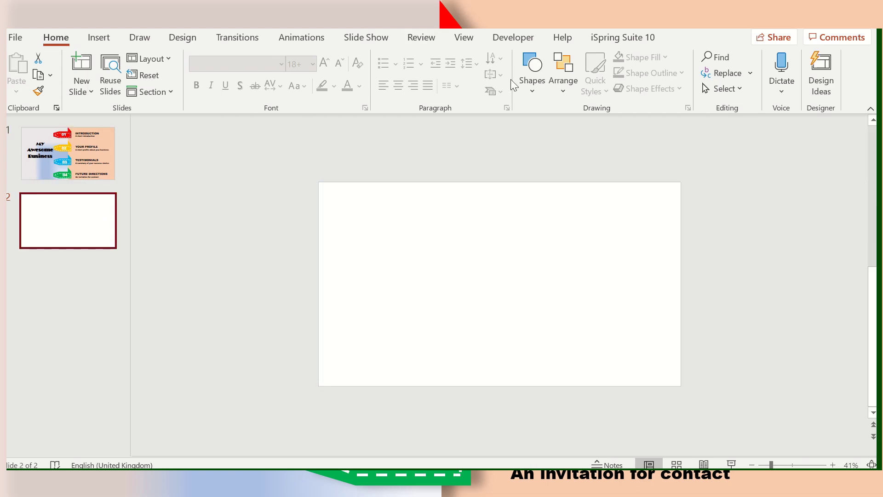
Draw a wide white-outlined rectangle across the top of slide 2 reading INTRODUCTION.
{"action": "left_click", "coordinate": [534, 91]}
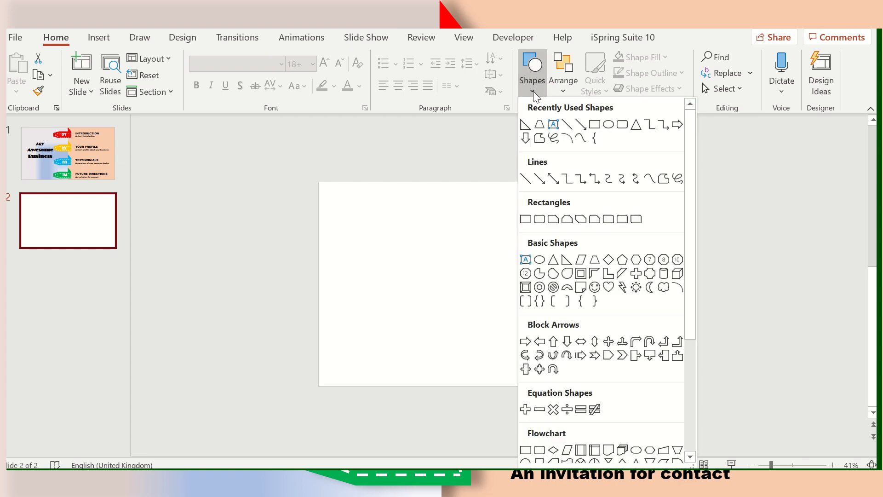
{"action": "left_click", "coordinate": [594, 125]}
{"action": "mouse_move", "coordinate": [370, 182]}
{"action": "left_mouse_down"}
{"action": "mouse_move", "coordinate": [480, 207]}
{"action": "mouse_move", "coordinate": [628, 215]}
{"action": "left_mouse_up"}
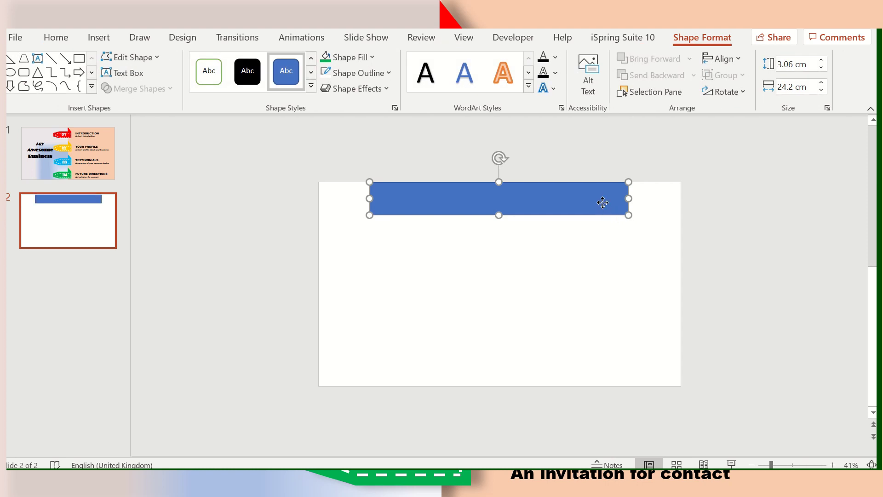
{"action": "left_click_drag", "start_coordinate": [603, 203], "coordinate": [604, 208]}
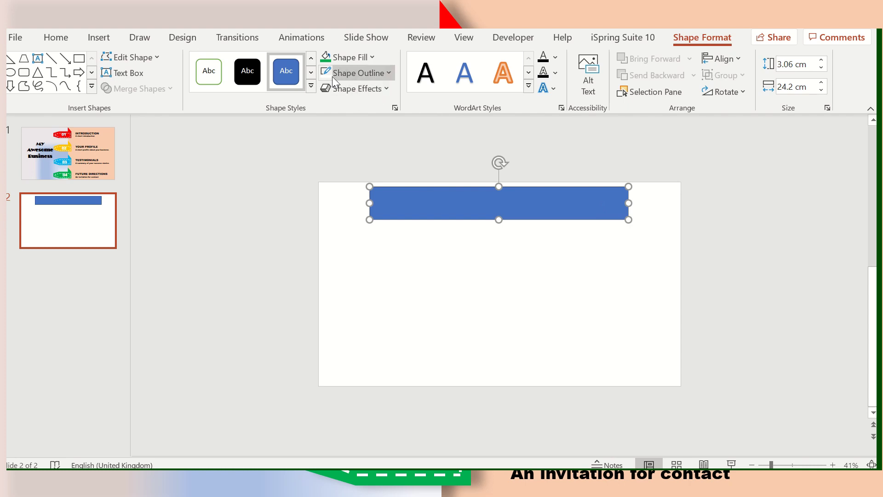
{"action": "left_click", "coordinate": [372, 58]}
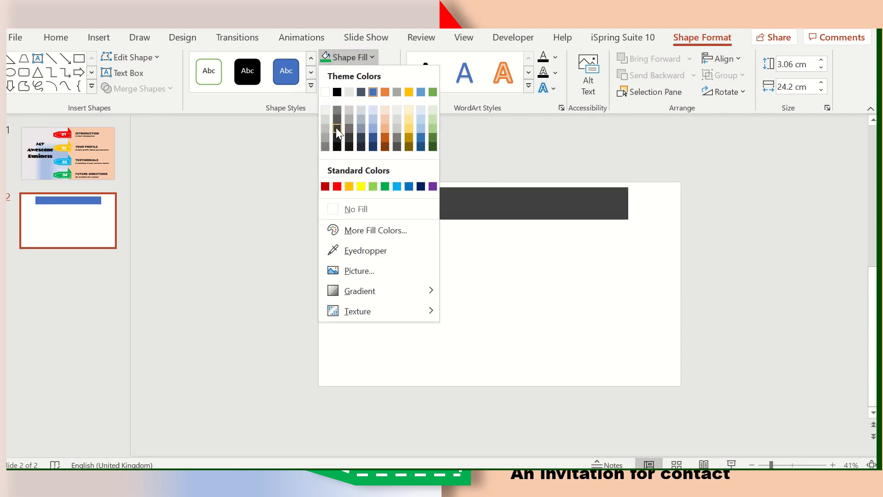
{"action": "left_click", "coordinate": [210, 72]}
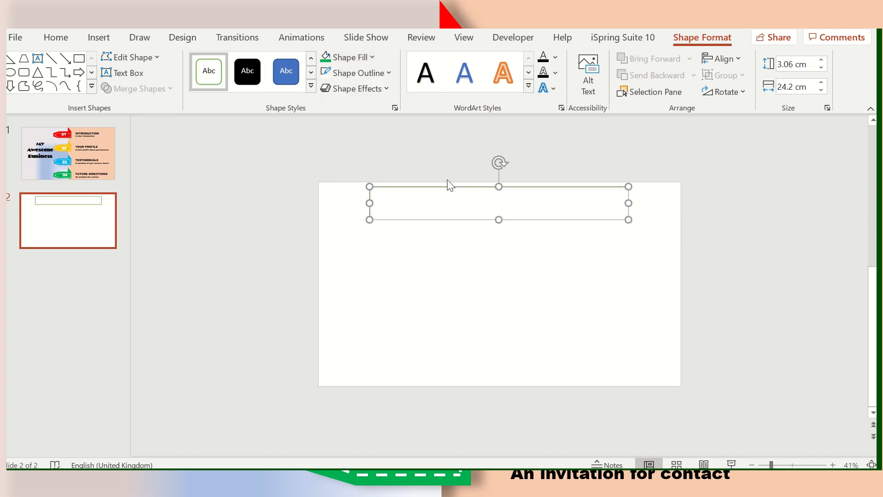
{"action": "key", "text": "Return"}
{"action": "type", "text": "TRODUC"}
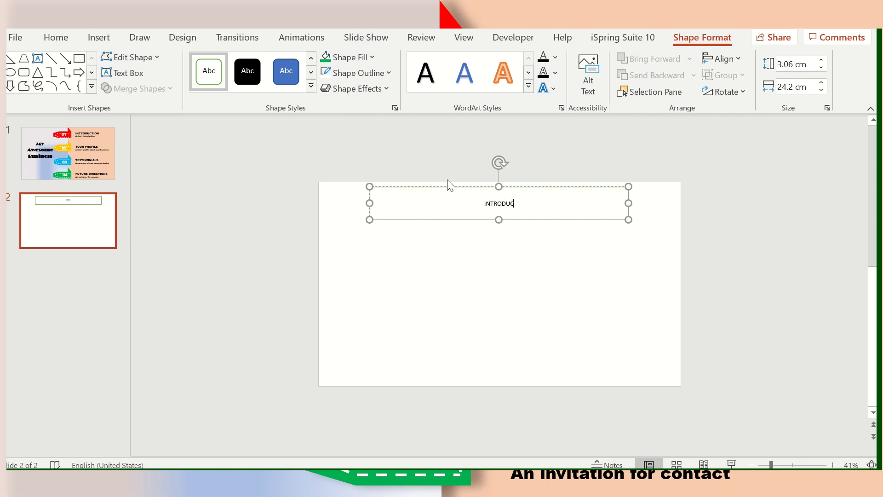
{"action": "type", "text": "TION"}
{"action": "left_click", "coordinate": [455, 188]}
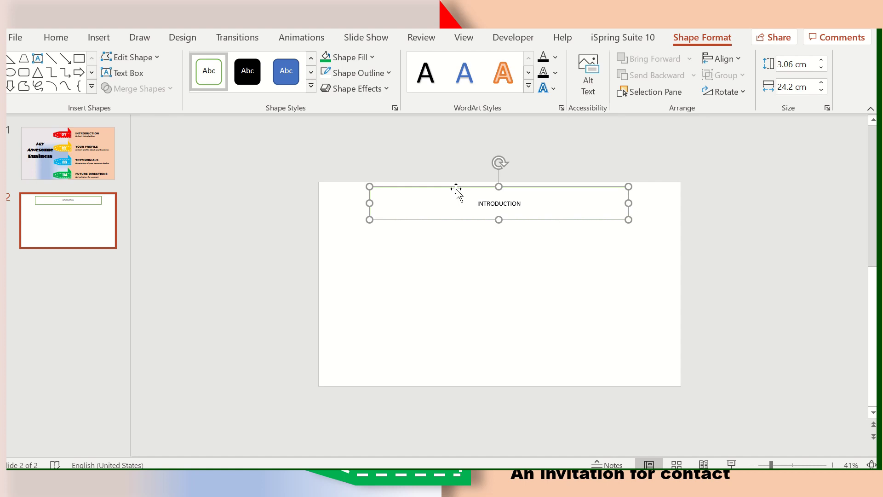
{"action": "left_click", "coordinate": [95, 150]}
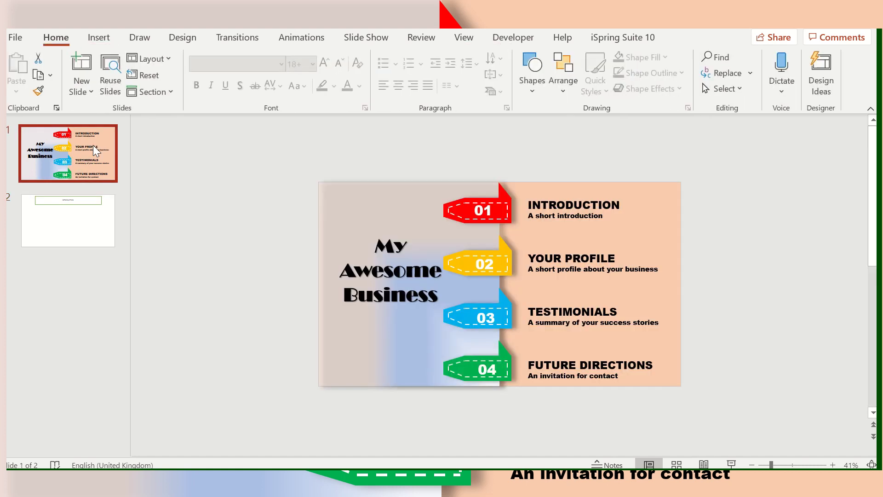
{"action": "left_click", "coordinate": [96, 204]}
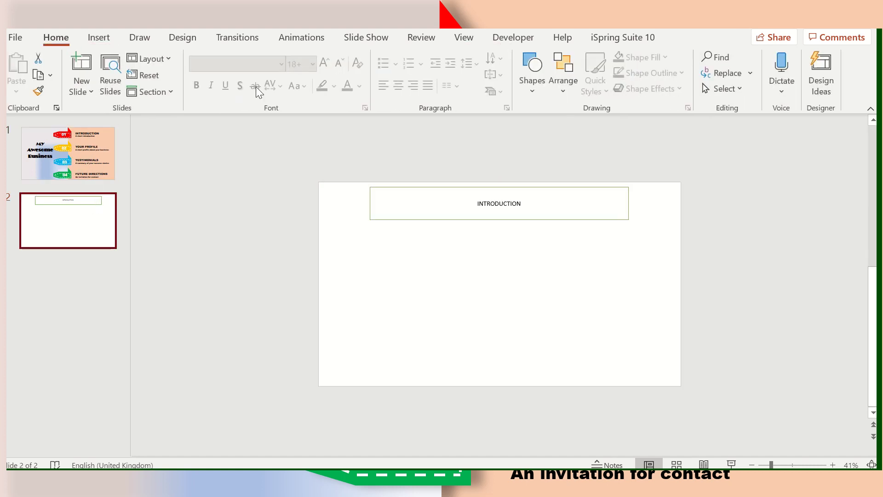
Format the INTRODUCTION text in Arial Black at size 36.
{"action": "left_click", "coordinate": [478, 197]}
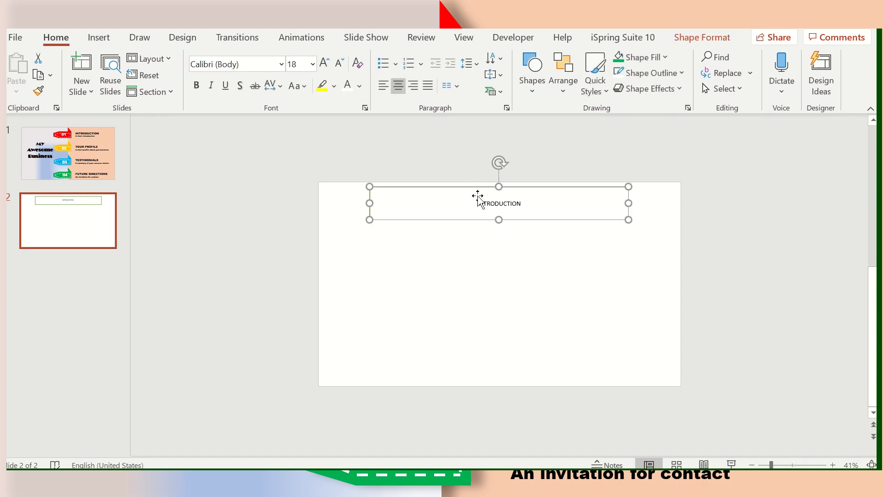
{"action": "left_click", "coordinate": [281, 65]}
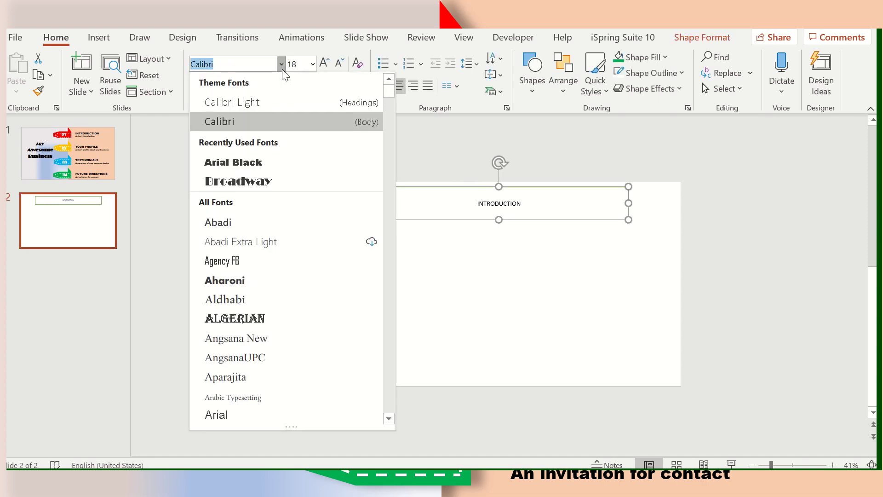
{"action": "left_click", "coordinate": [253, 164]}
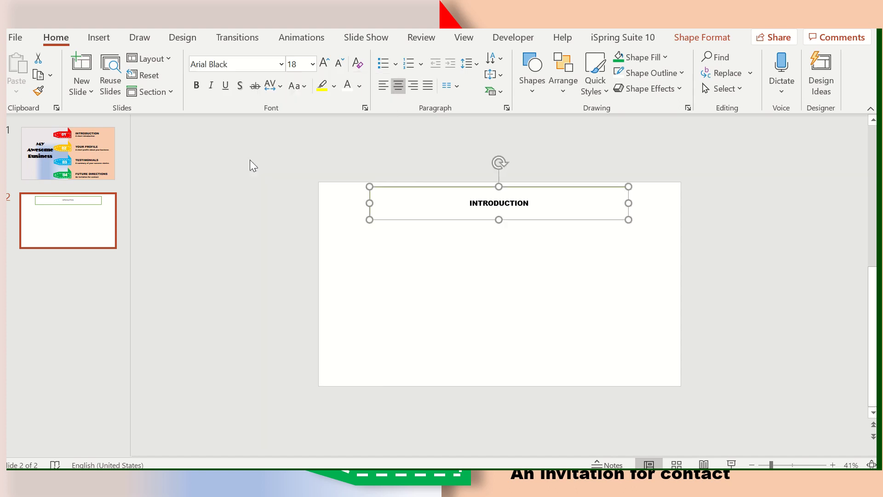
{"action": "left_click", "coordinate": [325, 70]}
{"action": "left_click", "coordinate": [325, 70]}
{"action": "left_click", "coordinate": [324, 70]}
{"action": "left_click", "coordinate": [325, 69]}
{"action": "left_click", "coordinate": [325, 69]}
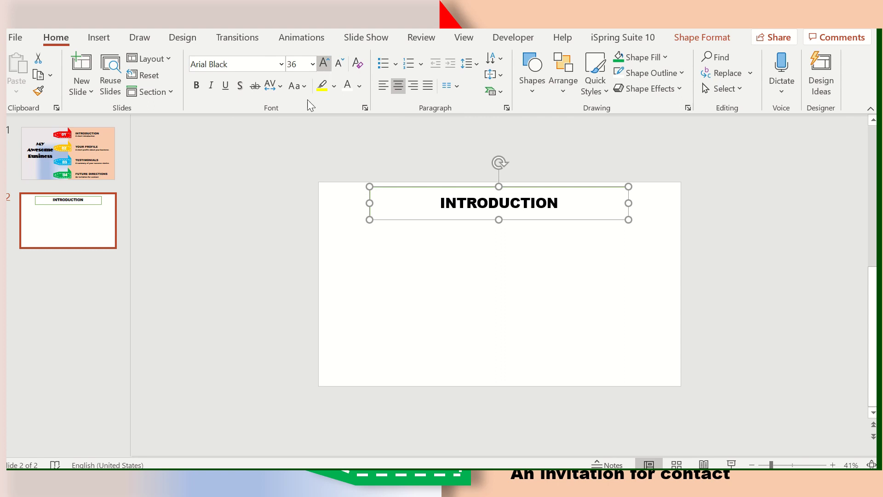
{"action": "left_click", "coordinate": [105, 228]}
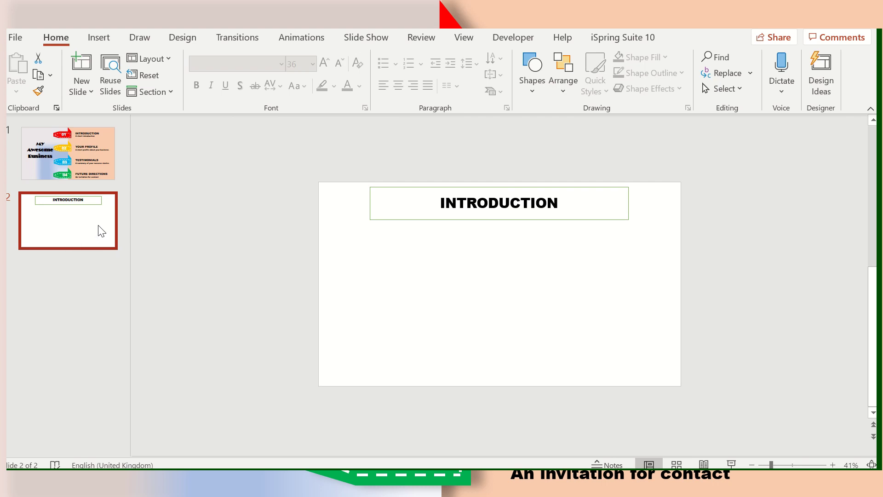
Duplicate slide 2 and retitle the copy PROFILE.
{"action": "right_click", "coordinate": [99, 229]}
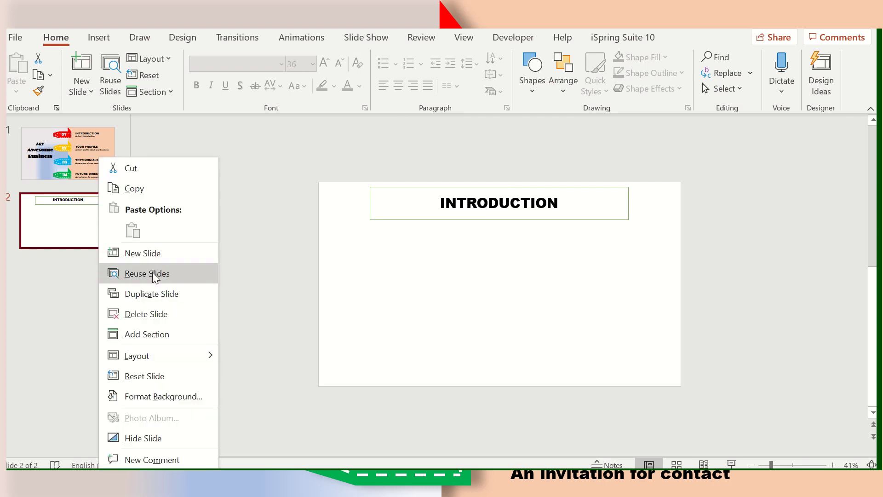
{"action": "left_click", "coordinate": [156, 288]}
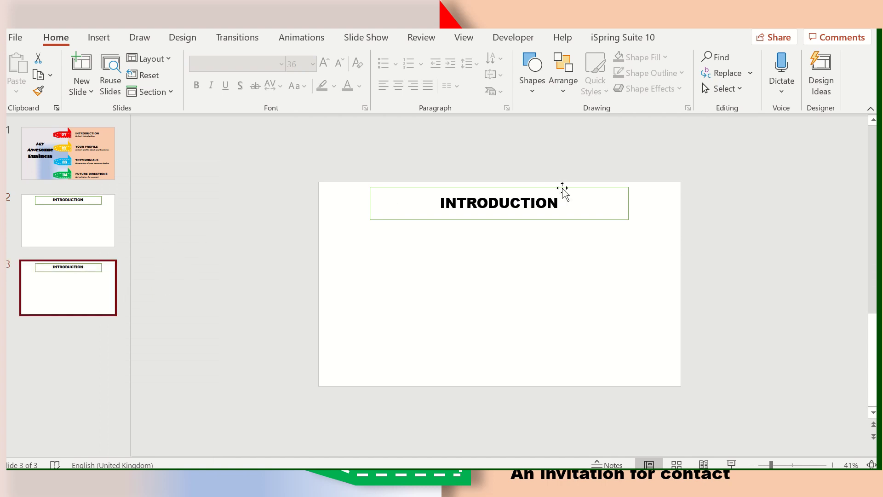
{"action": "left_click", "coordinate": [557, 204]}
{"action": "left_click_drag", "start_coordinate": [557, 204], "coordinate": [434, 205]}
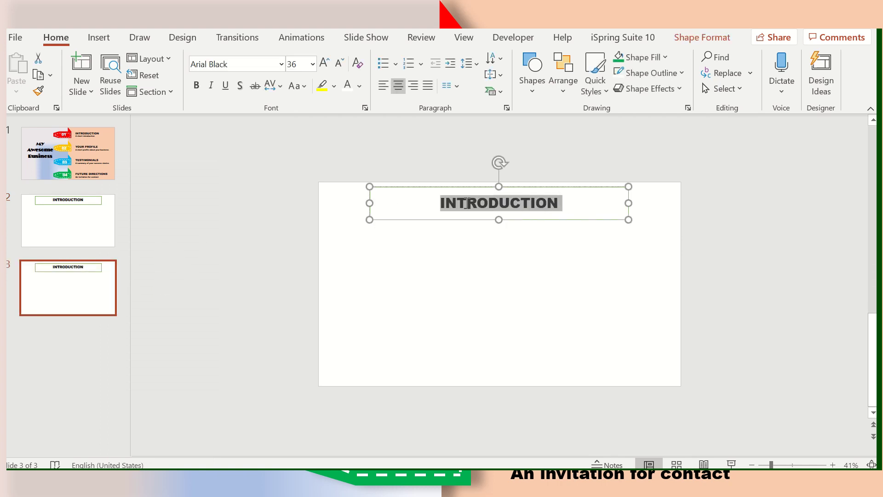
{"action": "type", "text": "PR"}
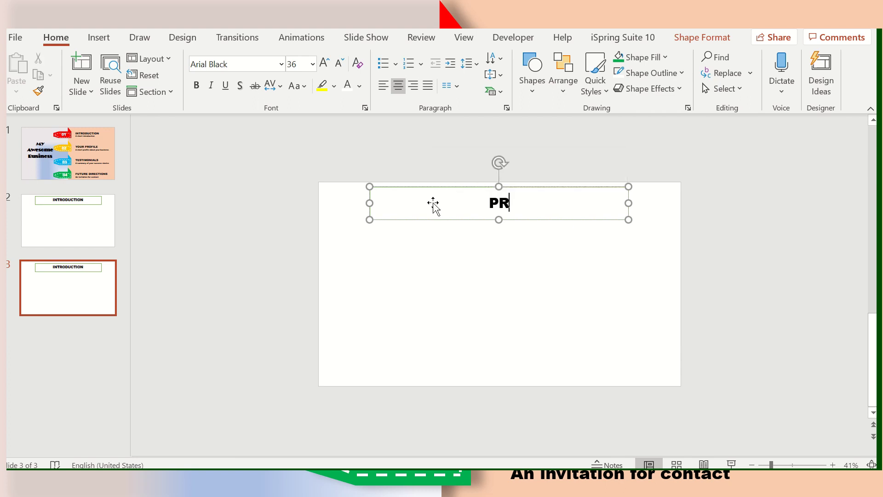
{"action": "type", "text": "OFILE"}
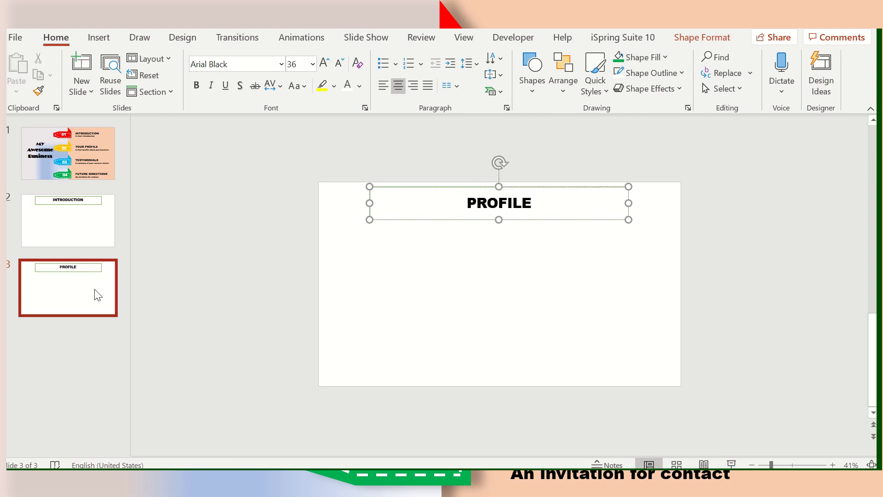
Duplicate the Profile slide and retitle the copy TESTIMONIALS.
{"action": "right_click", "coordinate": [78, 306]}
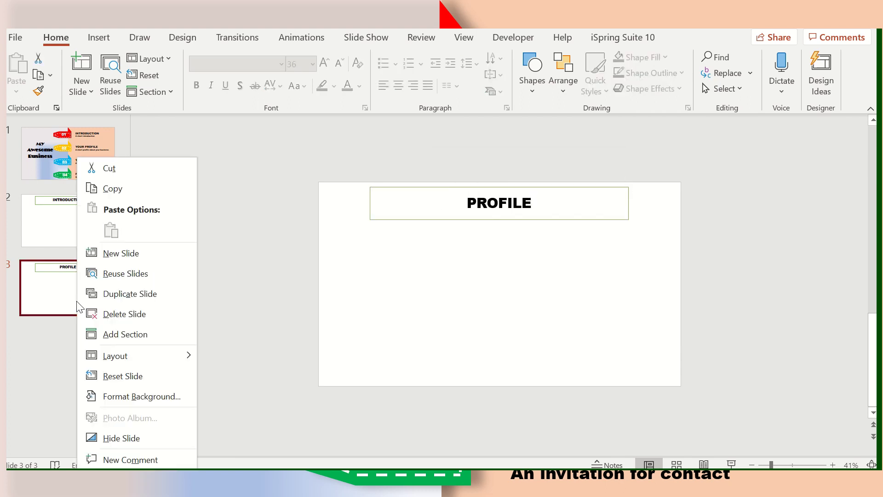
{"action": "left_click", "coordinate": [121, 293]}
{"action": "left_click", "coordinate": [454, 203]}
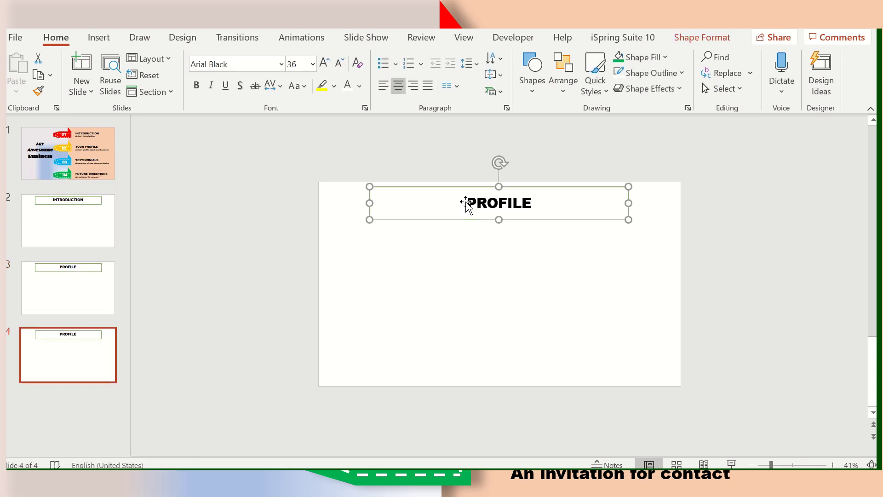
{"action": "left_click_drag", "start_coordinate": [479, 202], "coordinate": [546, 199]}
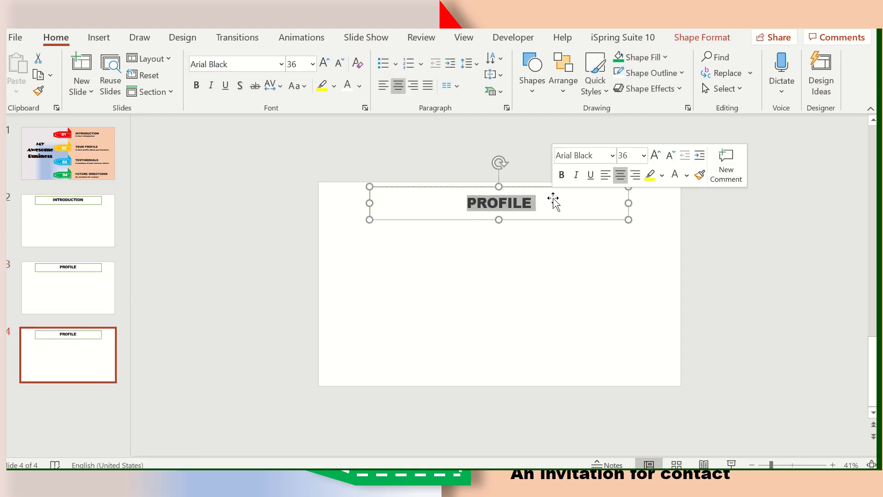
{"action": "type", "text": "TEST"}
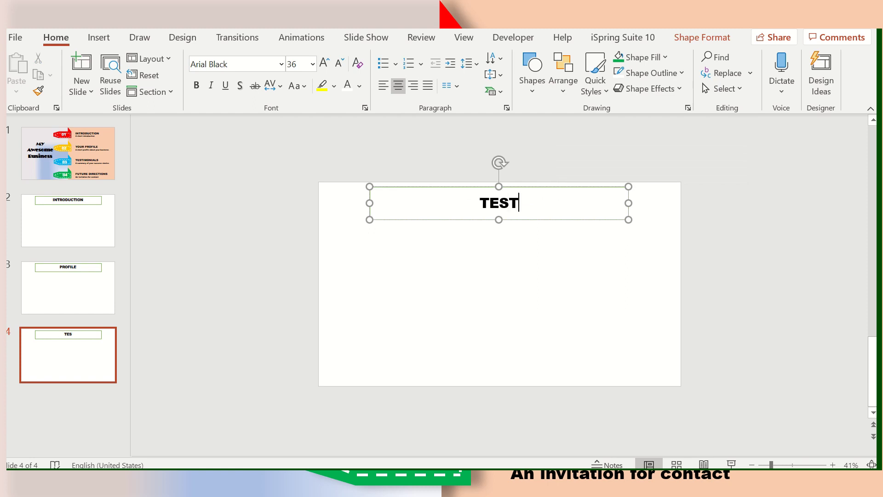
{"action": "type", "text": "IMONIALS"}
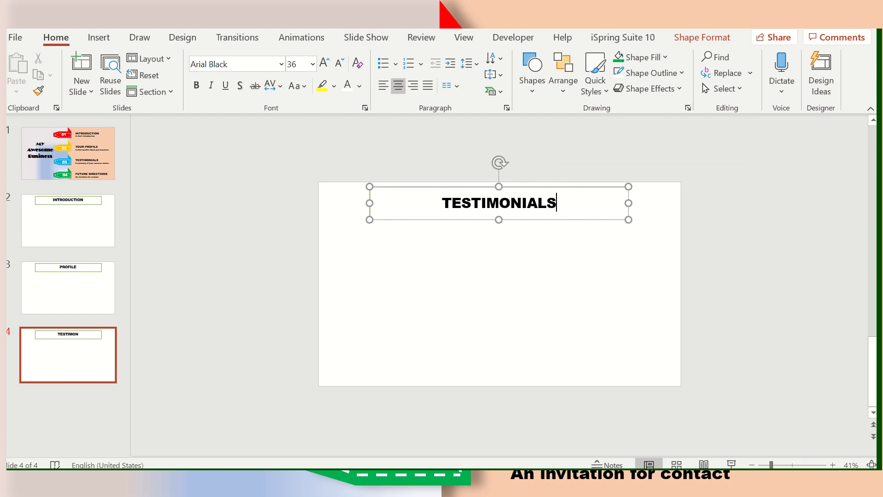
Duplicate the Testimonials slide as slide 5 titled FUTURE DIRECTIONS, then return to the title slide.
{"action": "left_click", "coordinate": [89, 354]}
{"action": "right_click", "coordinate": [90, 354]}
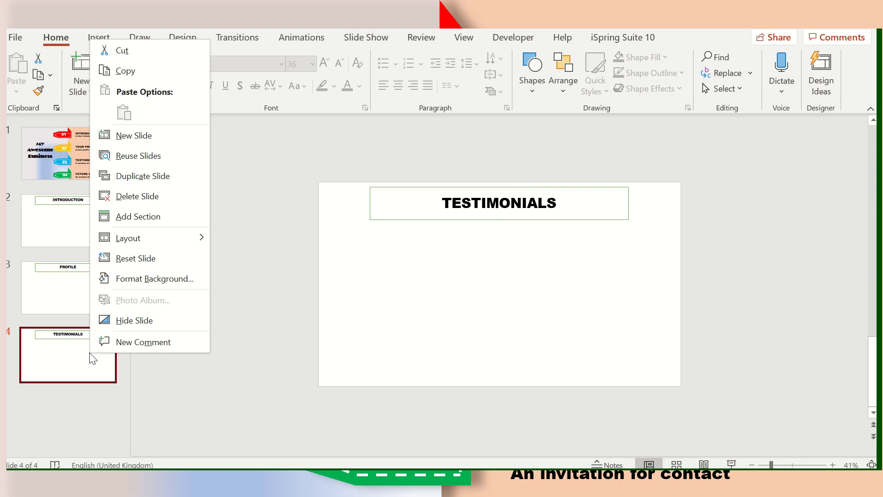
{"action": "left_click", "coordinate": [155, 180]}
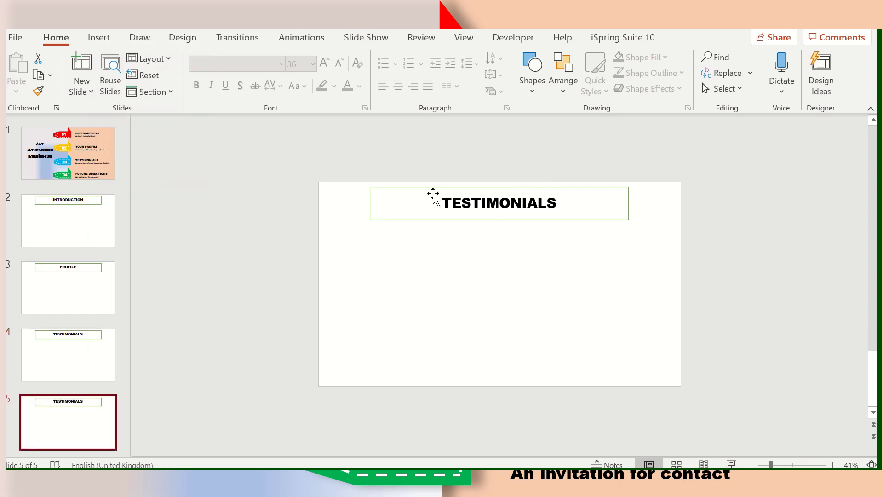
{"action": "left_click", "coordinate": [446, 203]}
{"action": "left_click_drag", "start_coordinate": [446, 203], "coordinate": [619, 201]}
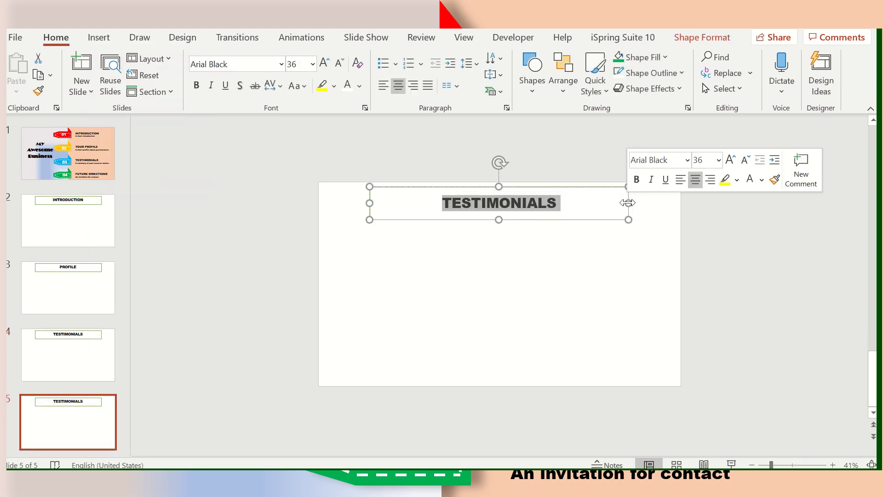
{"action": "type", "text": "FUT"}
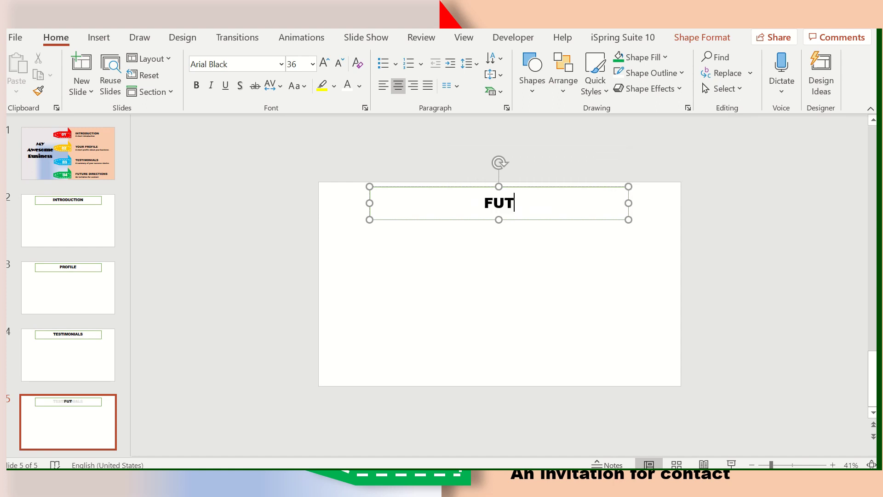
{"action": "type", "text": "URE DIRECT"}
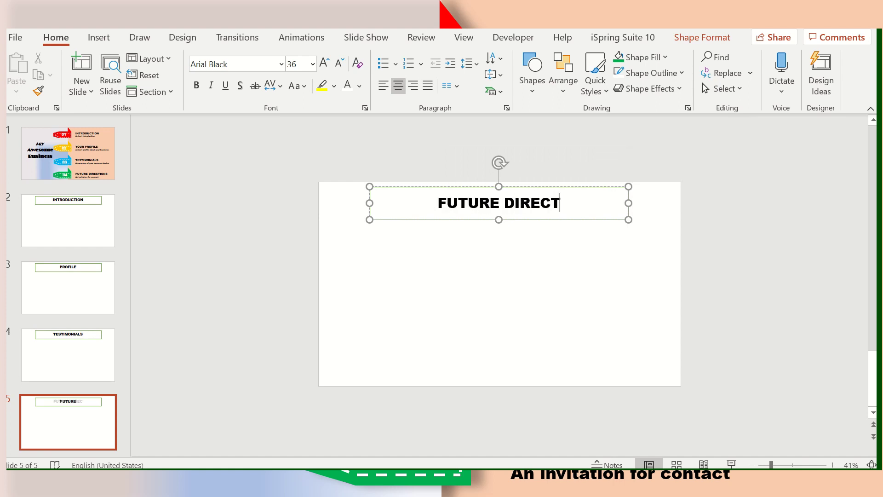
{"action": "type", "text": "O"}
{"action": "key", "text": "BackSpace"}
{"action": "type", "text": "IO"}
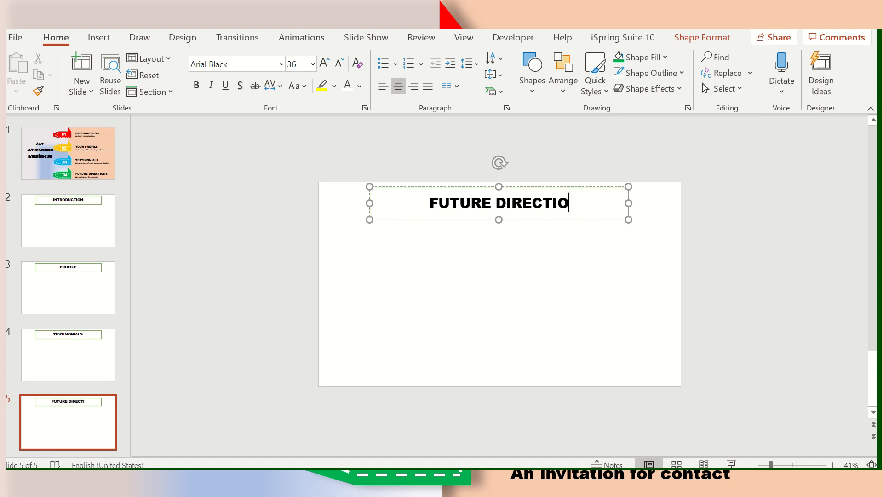
{"action": "type", "text": "NS"}
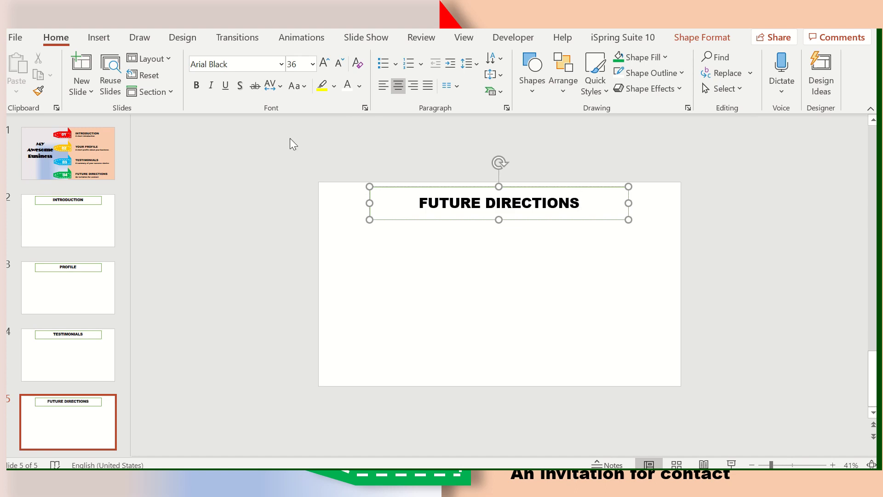
{"action": "left_click", "coordinate": [106, 164]}
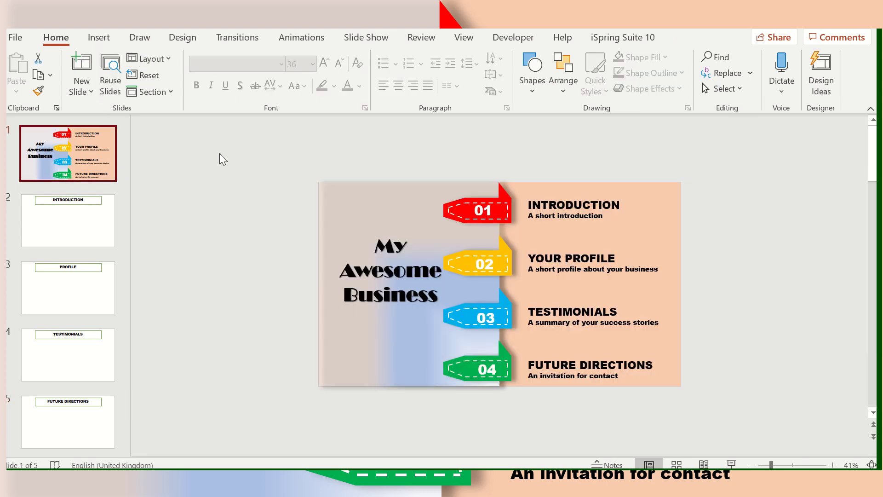
Play the five-slide deck as a full-screen slideshow, then switch to the Notepad notes.
{"action": "left_click", "coordinate": [731, 465]}
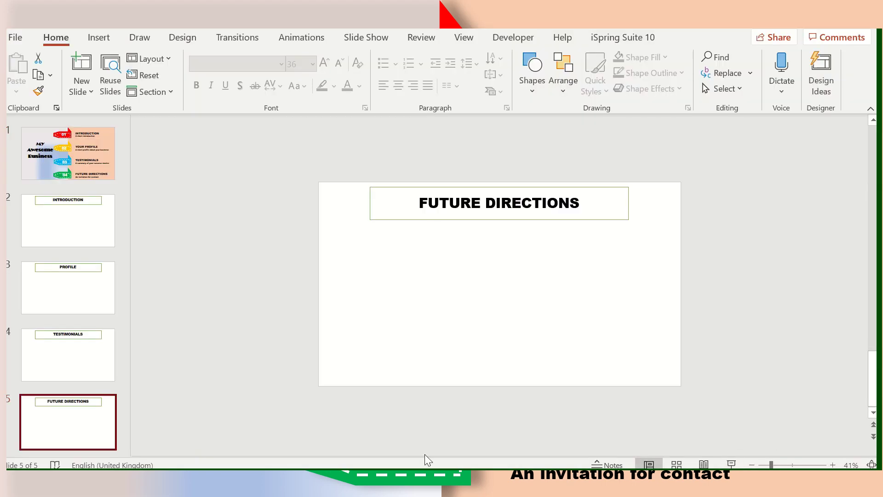
{"action": "key", "text": "alt+Tab"}
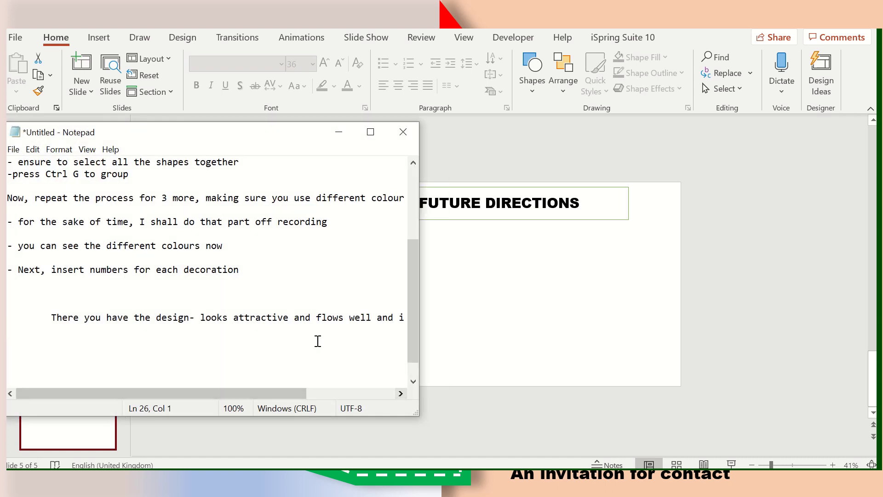
Clear all the old notes text and move the Notepad window to uncover the slide list.
{"action": "left_click", "coordinate": [267, 344]}
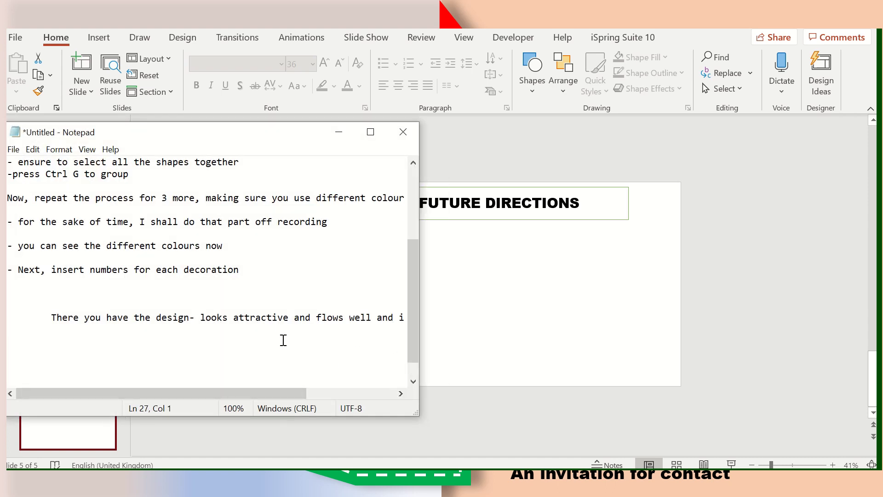
{"action": "mouse_move", "coordinate": [308, 340]}
{"action": "left_mouse_down"}
{"action": "mouse_move", "coordinate": [45, 131]}
{"action": "mouse_move", "coordinate": [4, 134]}
{"action": "left_mouse_up"}
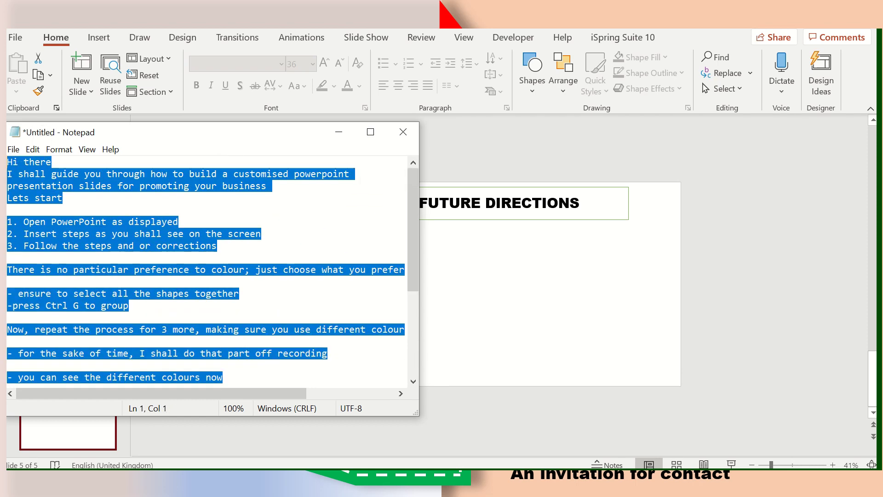
{"action": "key", "text": "ctrl+x"}
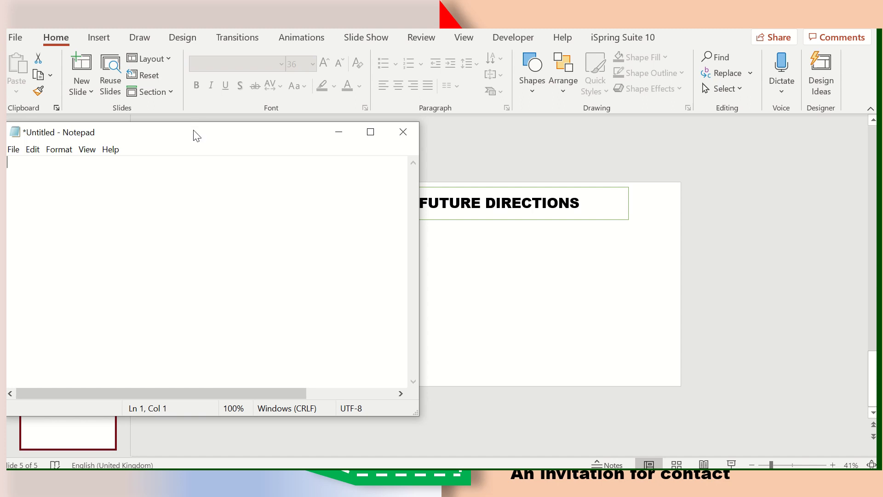
{"action": "left_click_drag", "start_coordinate": [196, 136], "coordinate": [351, 155]}
Type the closing message 'Thats it.' plus the subscribe-to-download-the-powerpoint-templates line.
{"action": "type", "text": "t"}
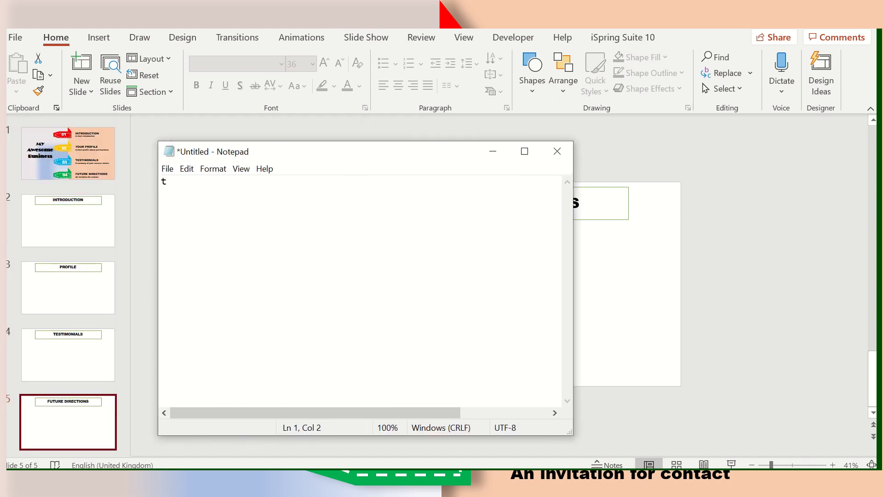
{"action": "key", "text": "BackSpace"}
{"action": "type", "text": "Thats "}
{"action": "type", "text": "it."}
{"action": "key", "text": "Return"}
{"action": "key", "text": "Return"}
{"action": "type", "text": "Please "}
{"action": "type", "text": "subscri"}
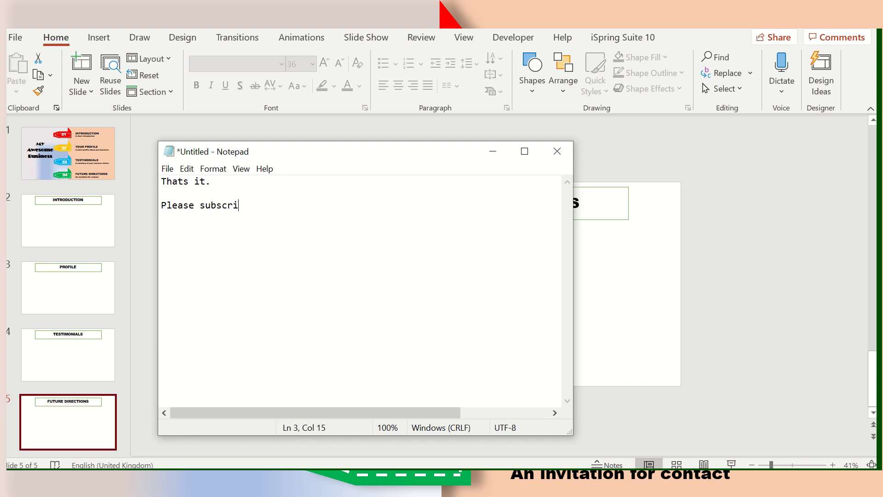
{"action": "type", "text": "be to o"}
{"action": "key", "text": "BackSpace"}
{"action": "type", "text": "our "}
{"action": "type", "text": "s"}
{"action": "type", "text": "ite for m"}
{"action": "type", "text": "ore tu"}
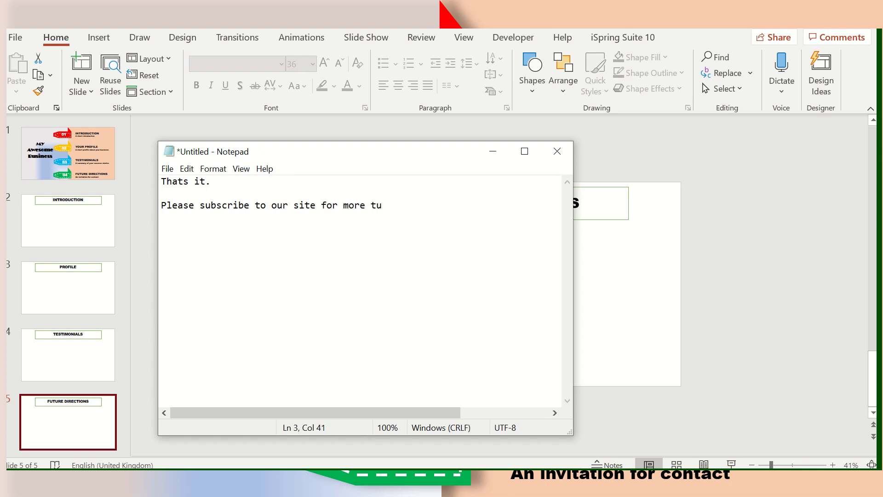
{"action": "type", "text": "torials and "}
{"action": "type", "text": "so"}
{"action": "type", "text": " you can d"}
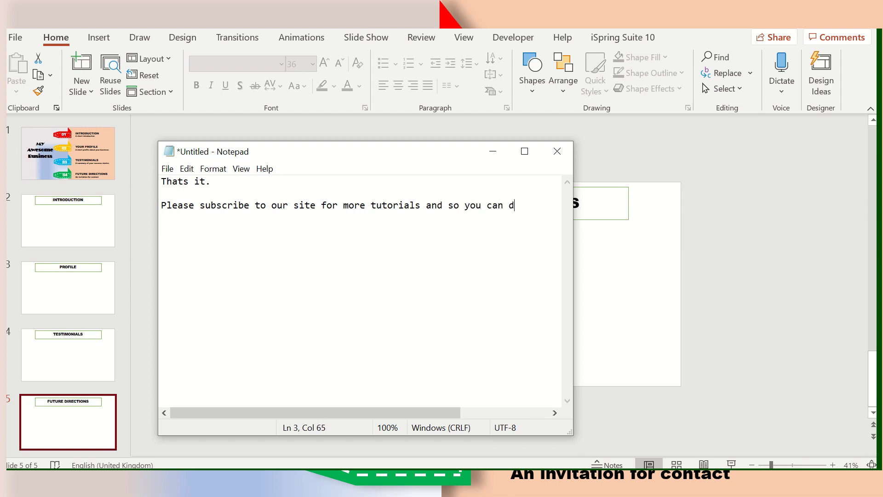
{"action": "type", "text": "ownload"}
{"action": "key", "text": "Return"}
{"action": "type", "text": "the pow"}
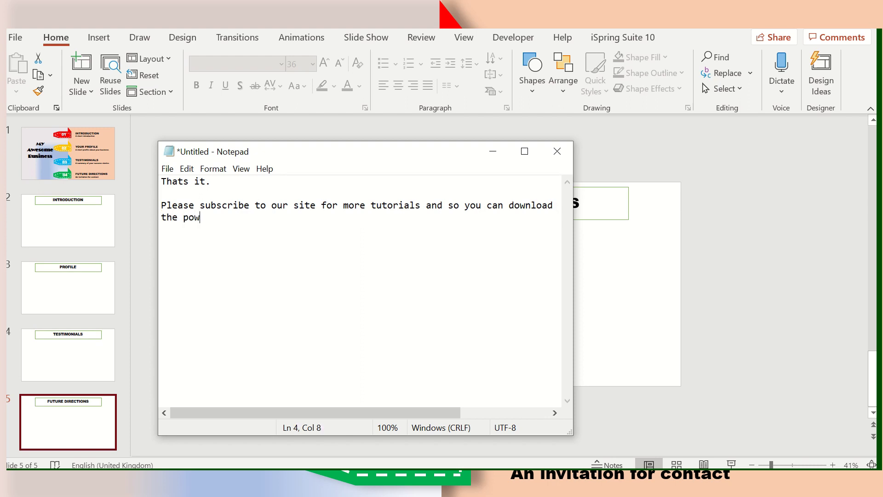
{"action": "type", "text": "erpoint "}
{"action": "type", "text": "templ"}
{"action": "type", "text": "ates "}
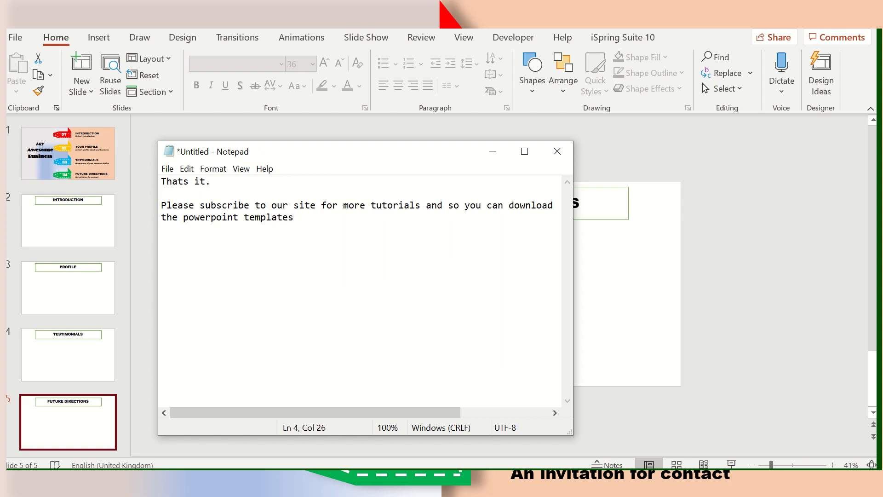
{"action": "type", "text": "as well"}
{"action": "key", "text": "Return"}
Advance the slideshow from Introduction through Profile and Testimonials to Future Directions.
{"action": "key", "text": "Home"}
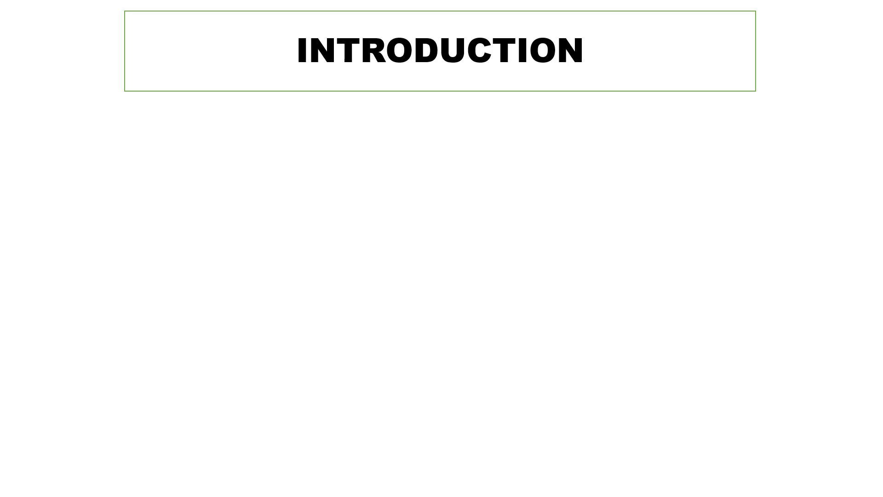
{"action": "key", "text": "Right"}
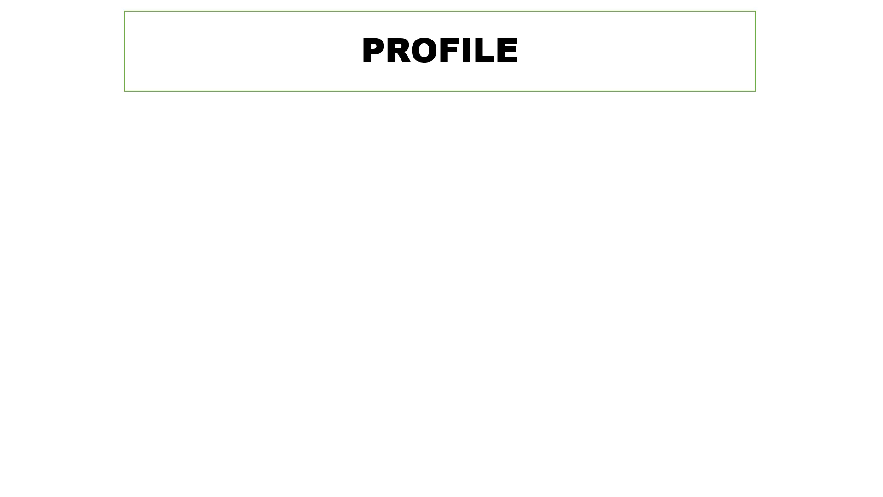
{"action": "key", "text": "Right"}
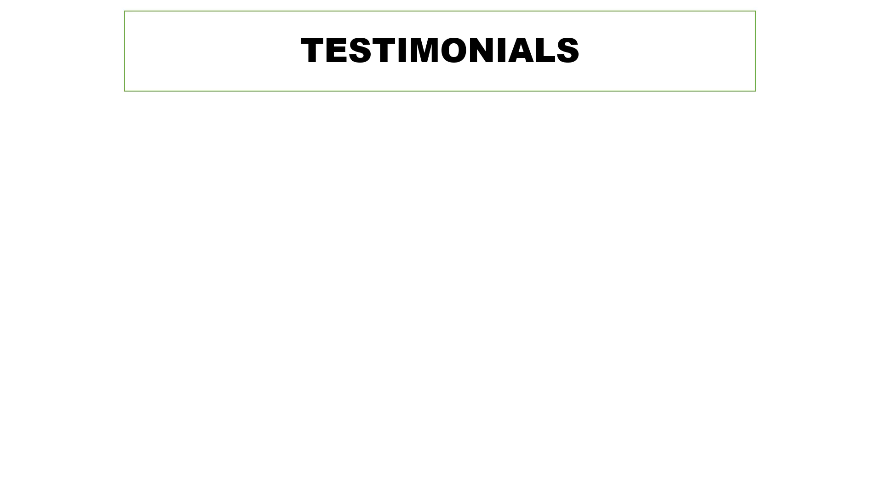
{"action": "key", "text": "Right"}
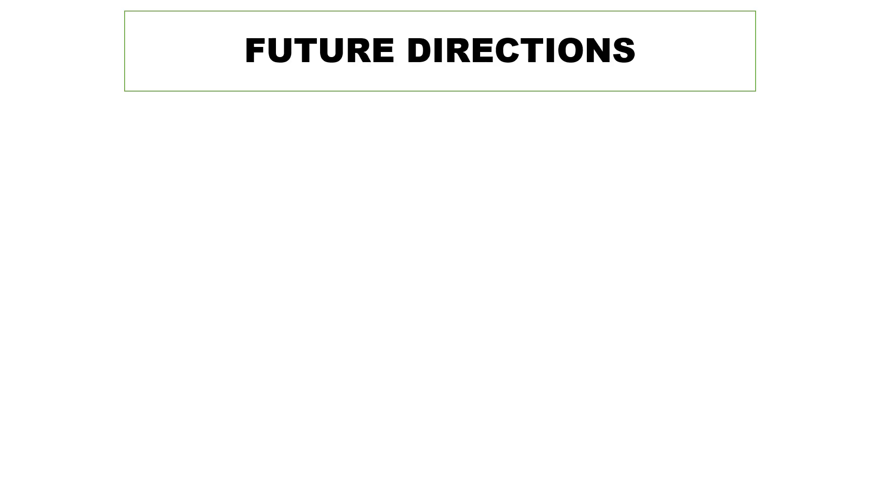